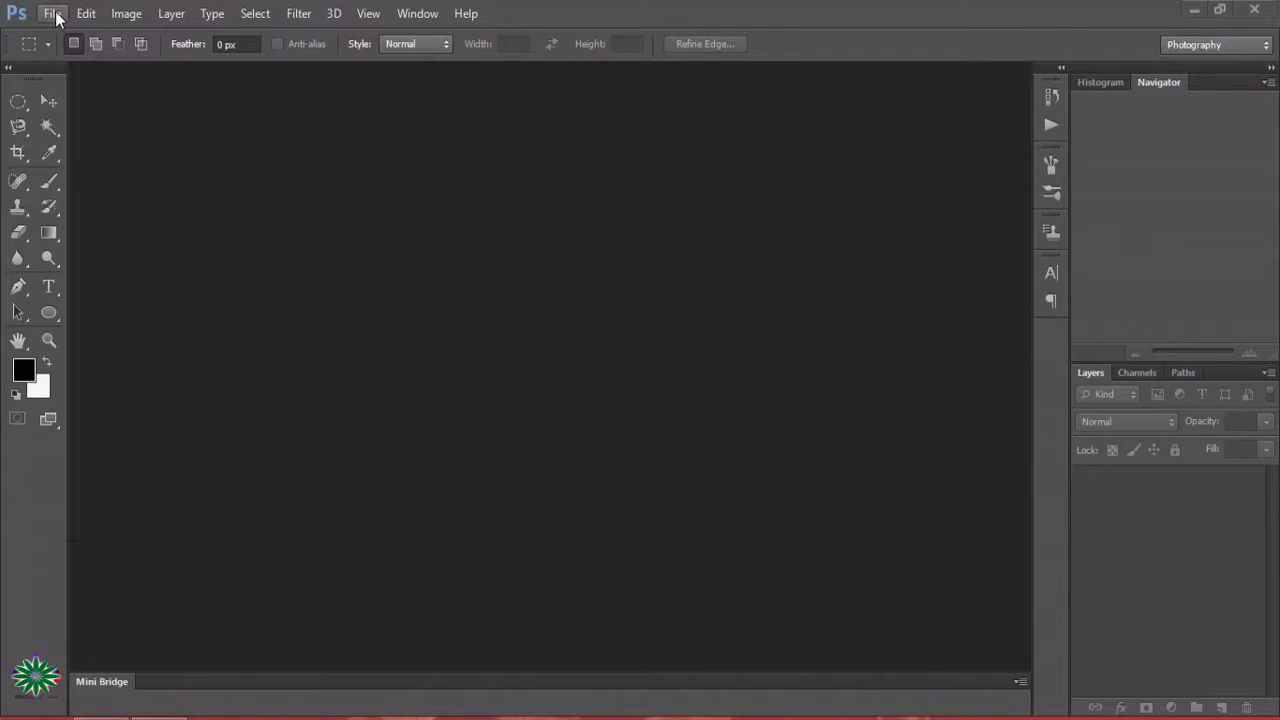
- Open the pink butterfly screenshot
left_click(52, 13)
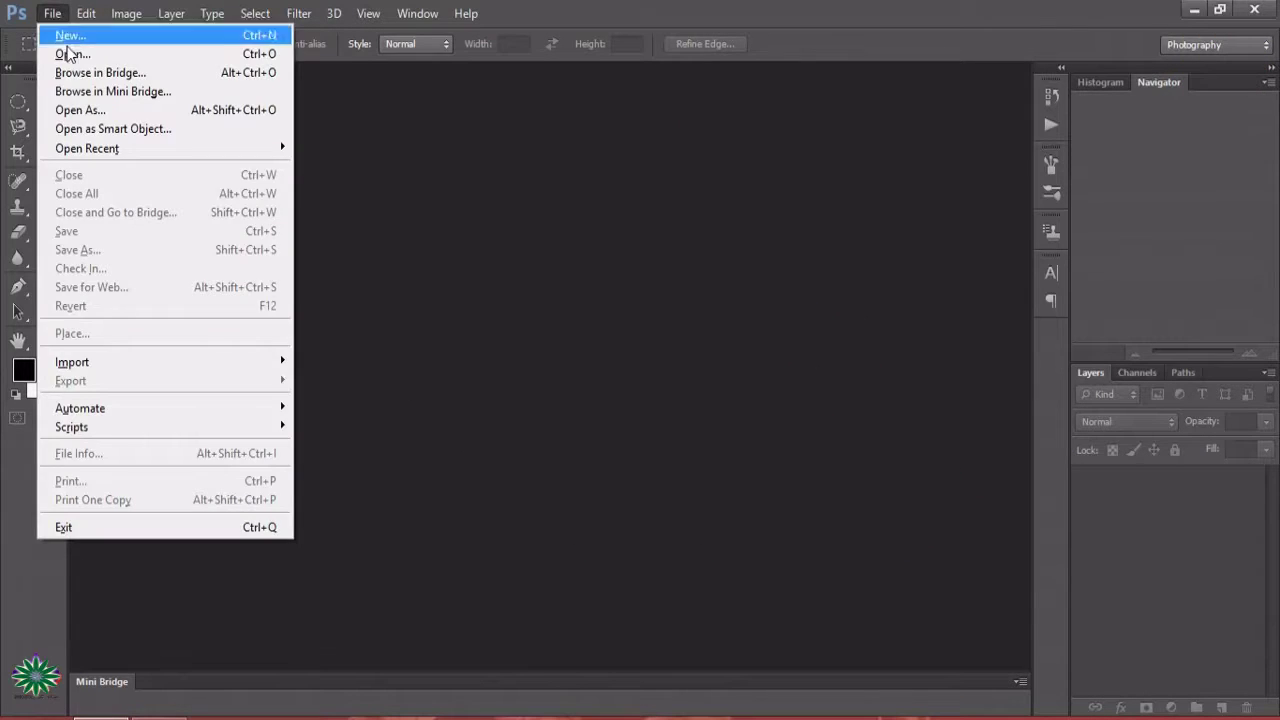
left_click(70, 53)
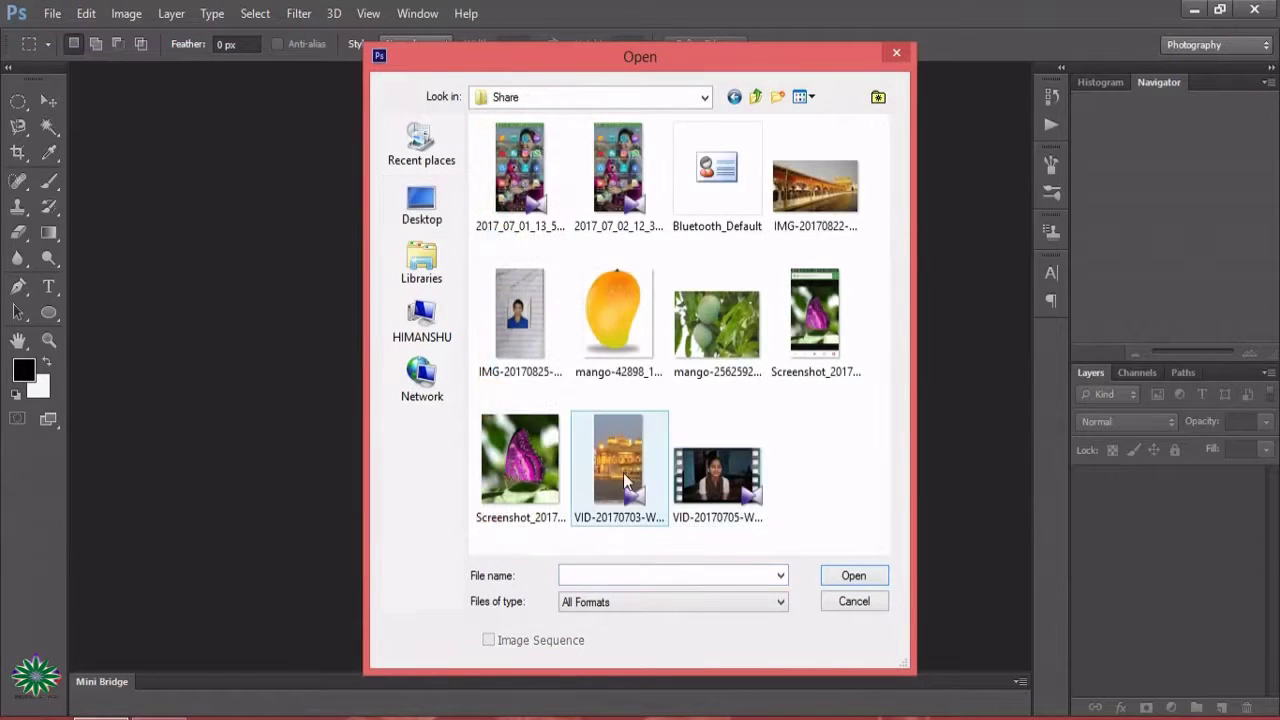
double_click(540, 452)
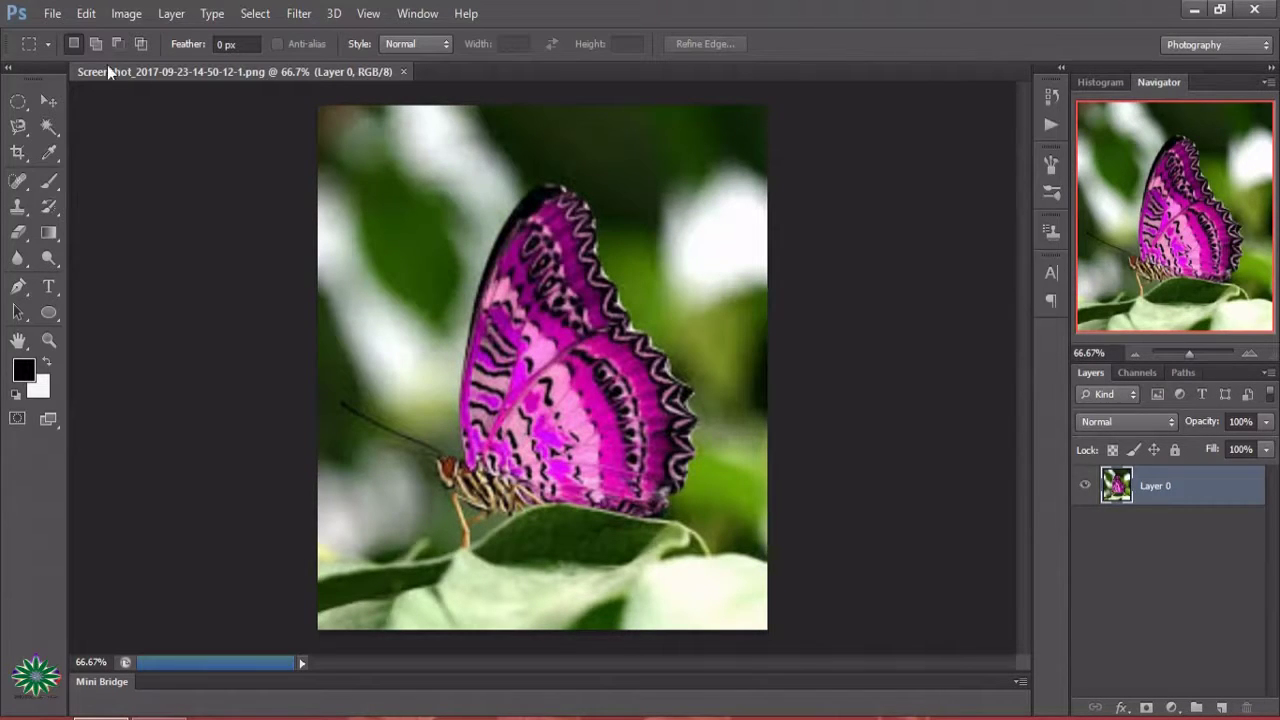
- Open the monarch butterfly screenshot PNG and select the Pen tool
left_click(68, 14)
left_click(70, 54)
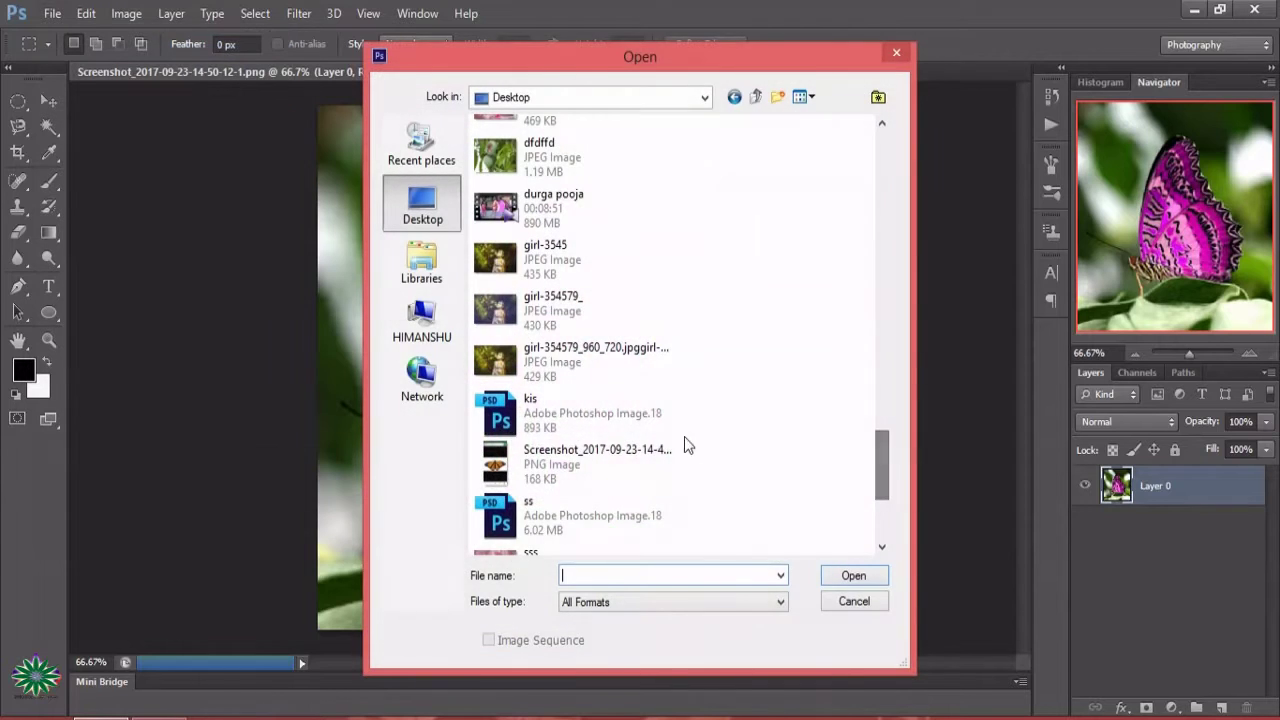
double_click(640, 454)
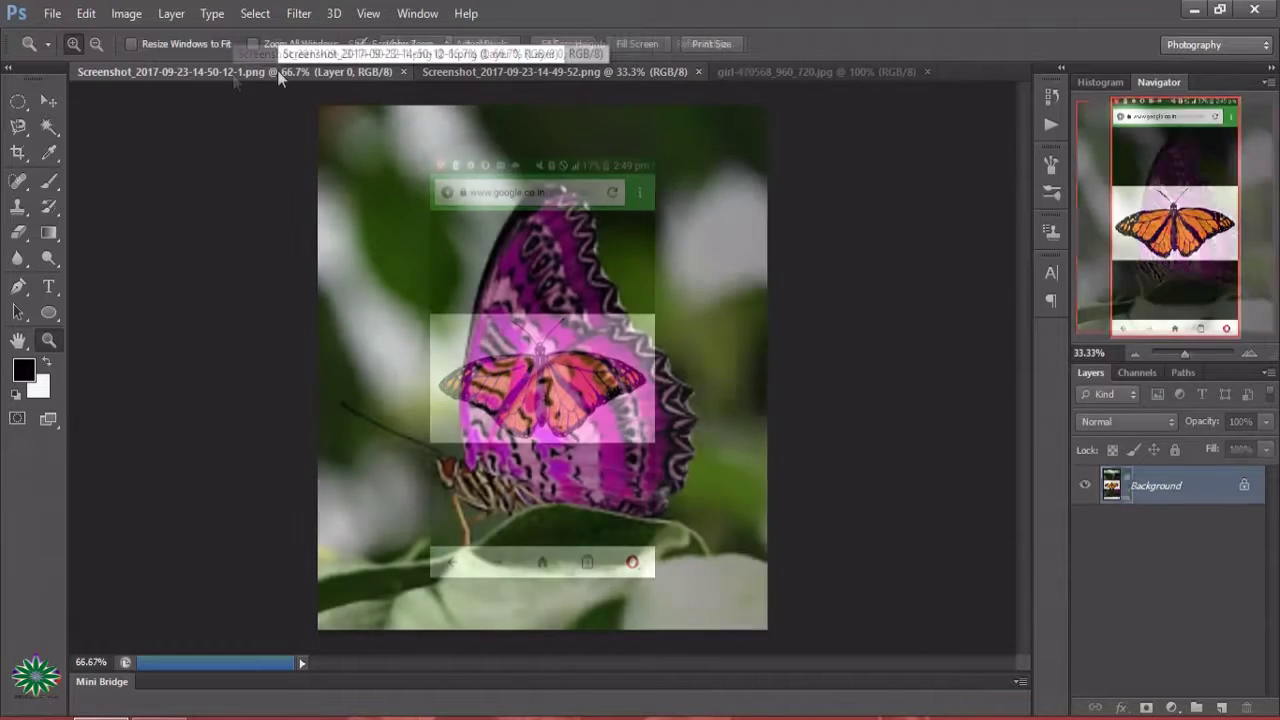
left_click(18, 292)
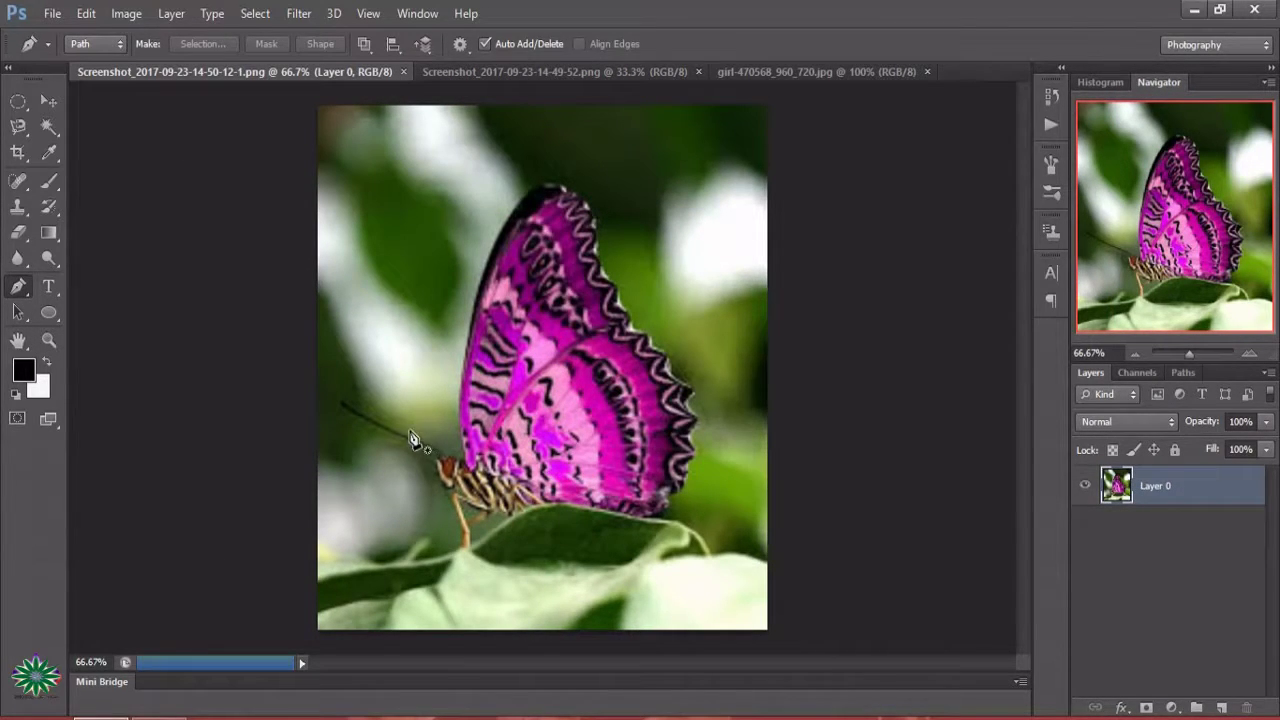
- Zoom the pink butterfly to 100% and switch to the Pen tool
left_click(47, 340)
left_click(433, 361)
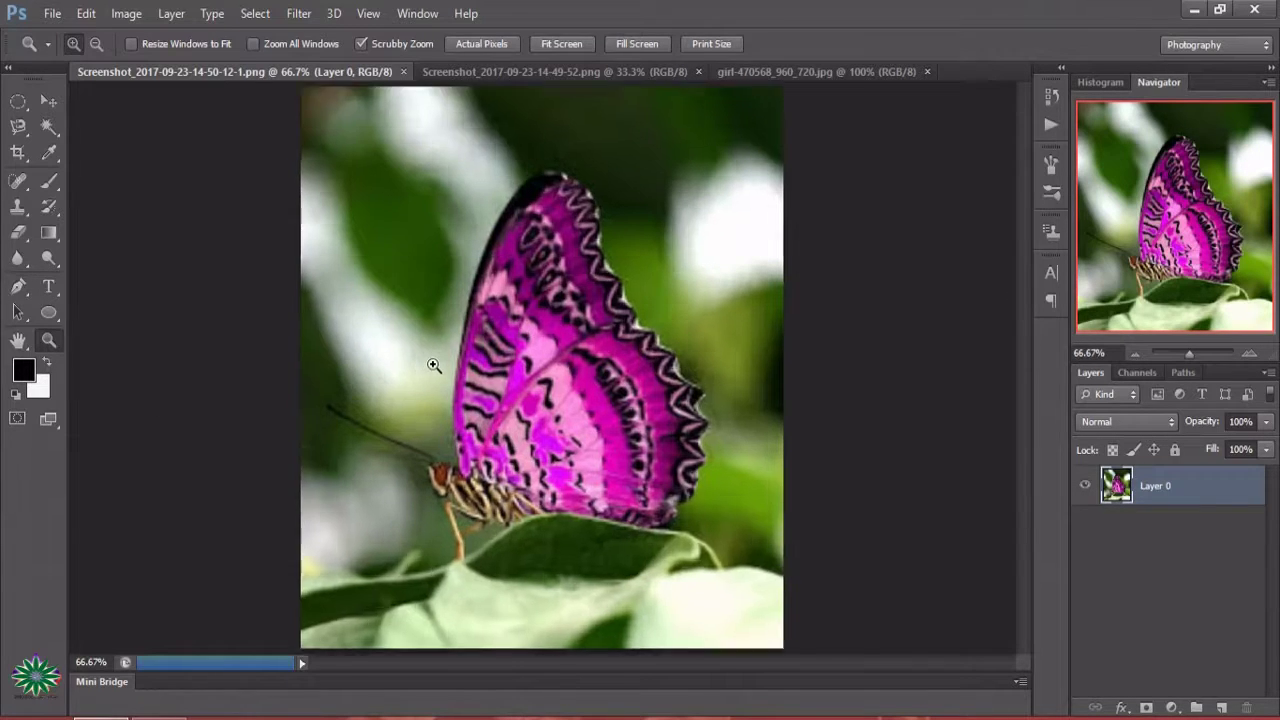
left_click_drag(1021, 342, 1021, 382)
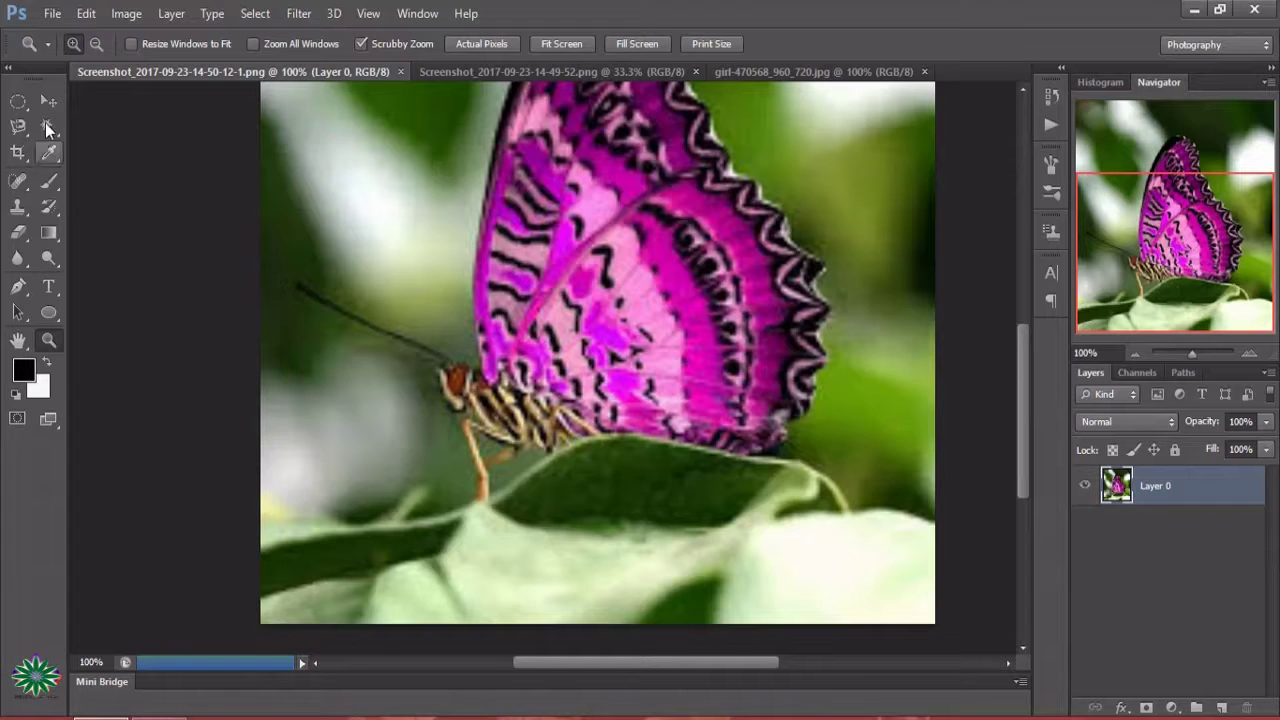
left_click(18, 287)
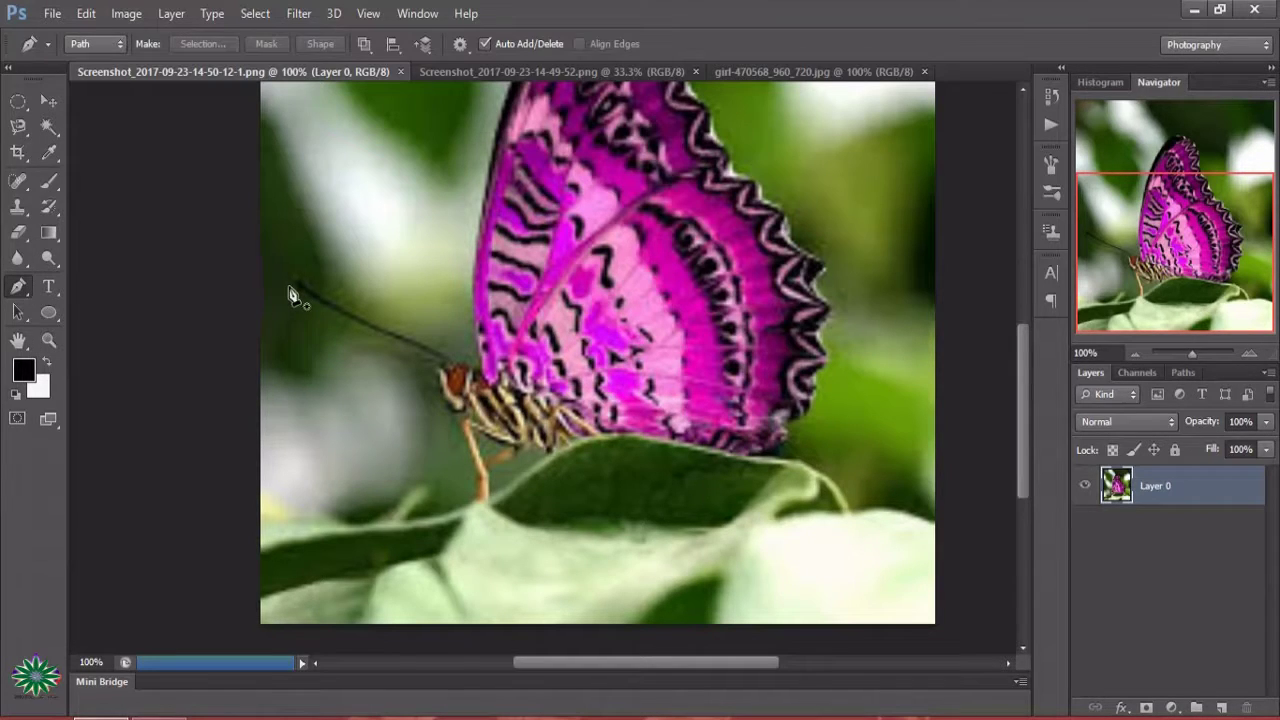
- Trace the pen path from the antenna tip, past the head, down to the leg tip
left_click(289, 287)
left_click(315, 299)
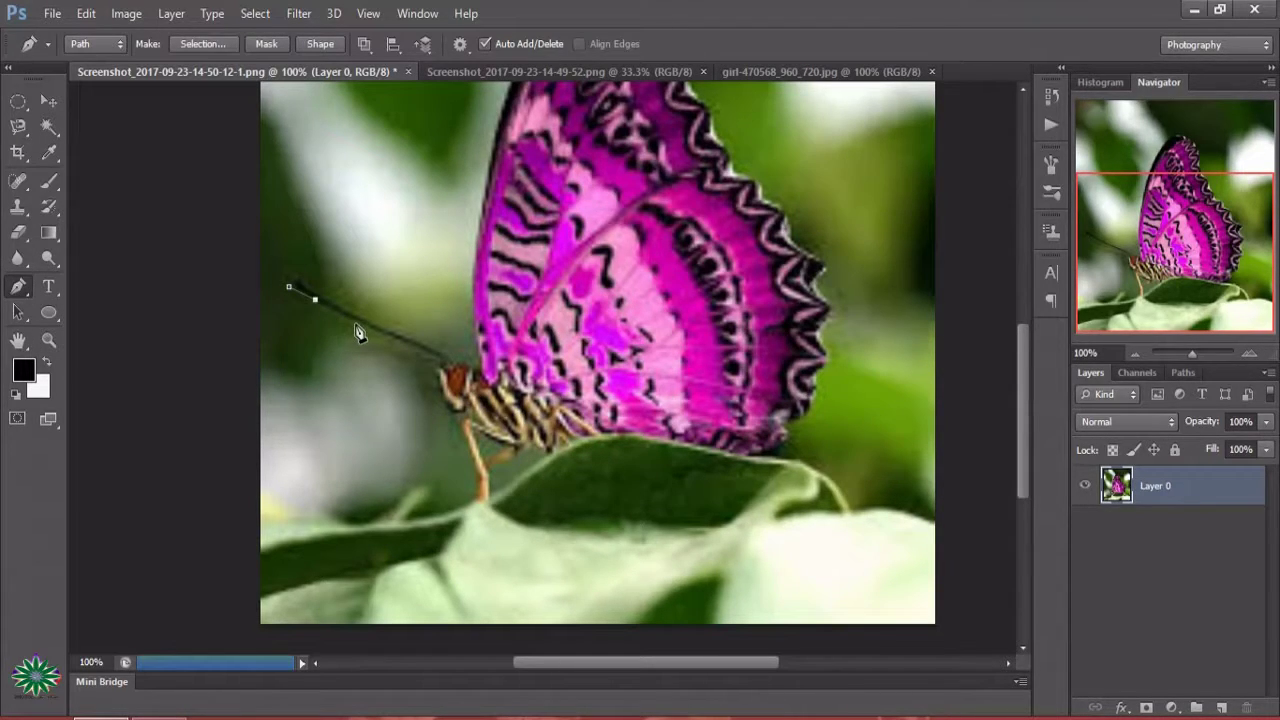
left_click(355, 324)
left_click(408, 347)
left_click(438, 362)
left_click(440, 382)
left_click(473, 459)
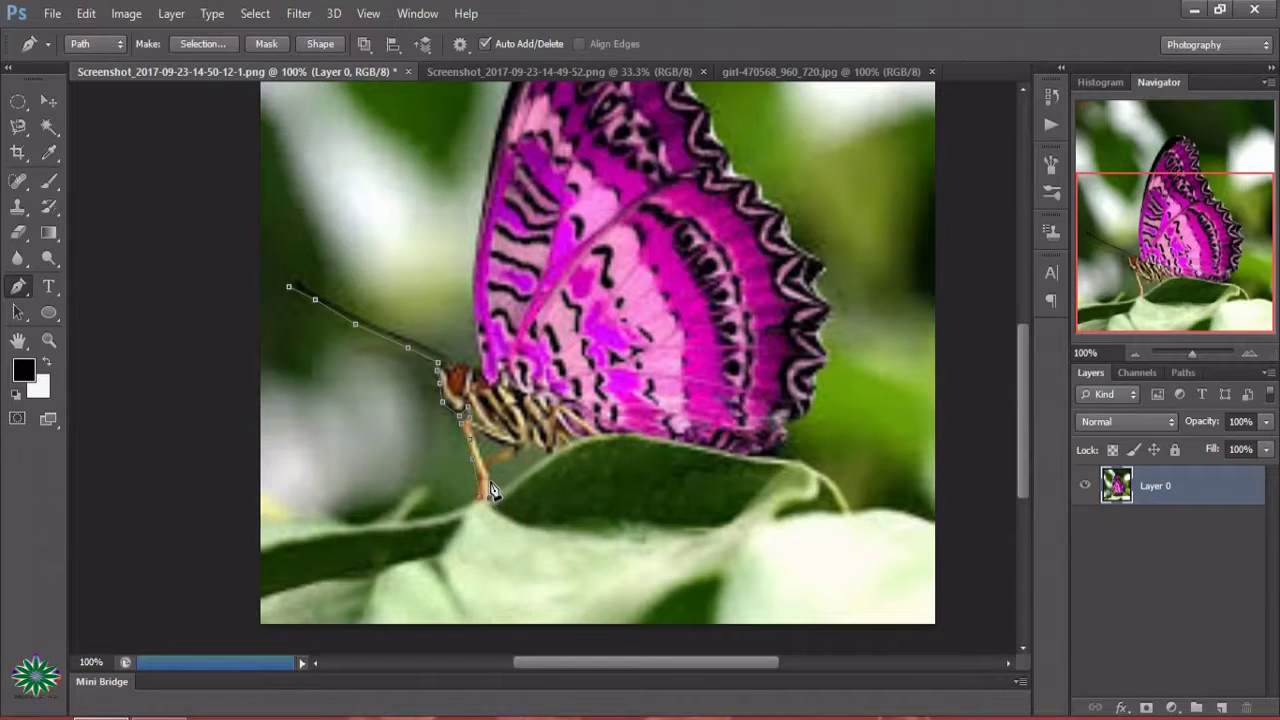
left_click(487, 497)
- Continue the path along the leaf edge, the lower wing edge and up the outer wing
left_click(534, 451)
left_click(548, 450)
left_click(563, 445)
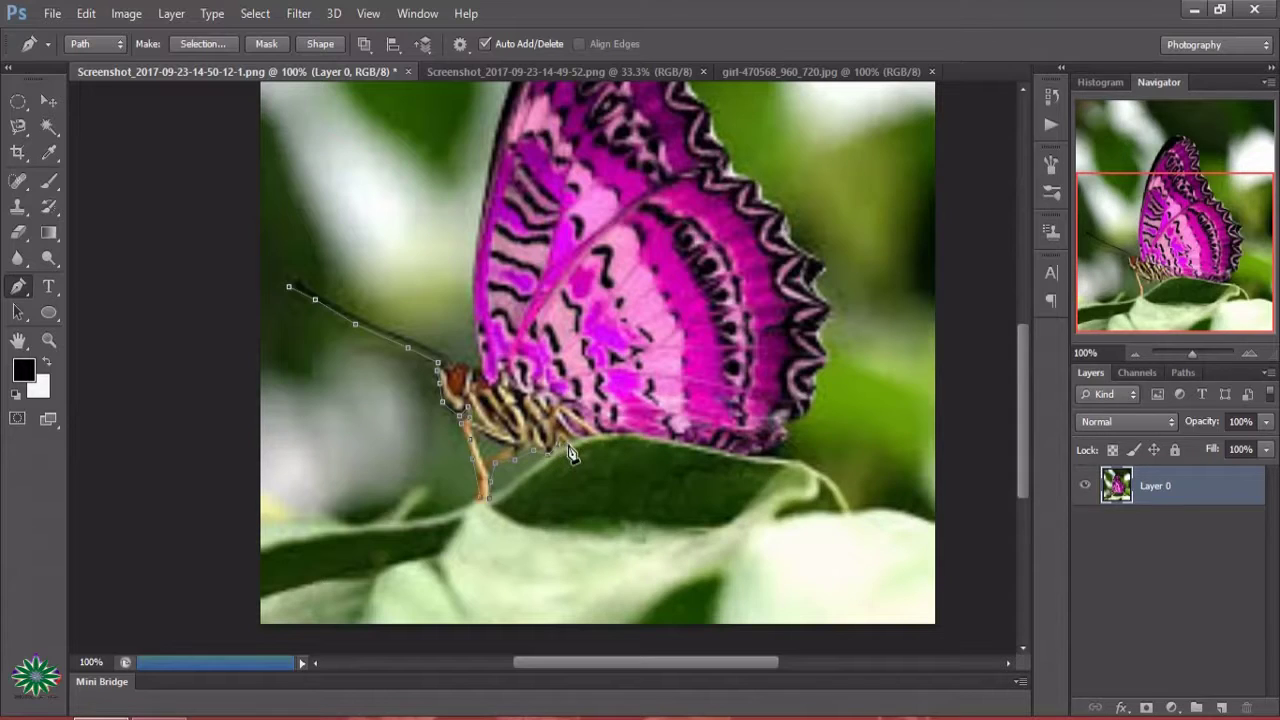
left_click(625, 435)
left_click(671, 441)
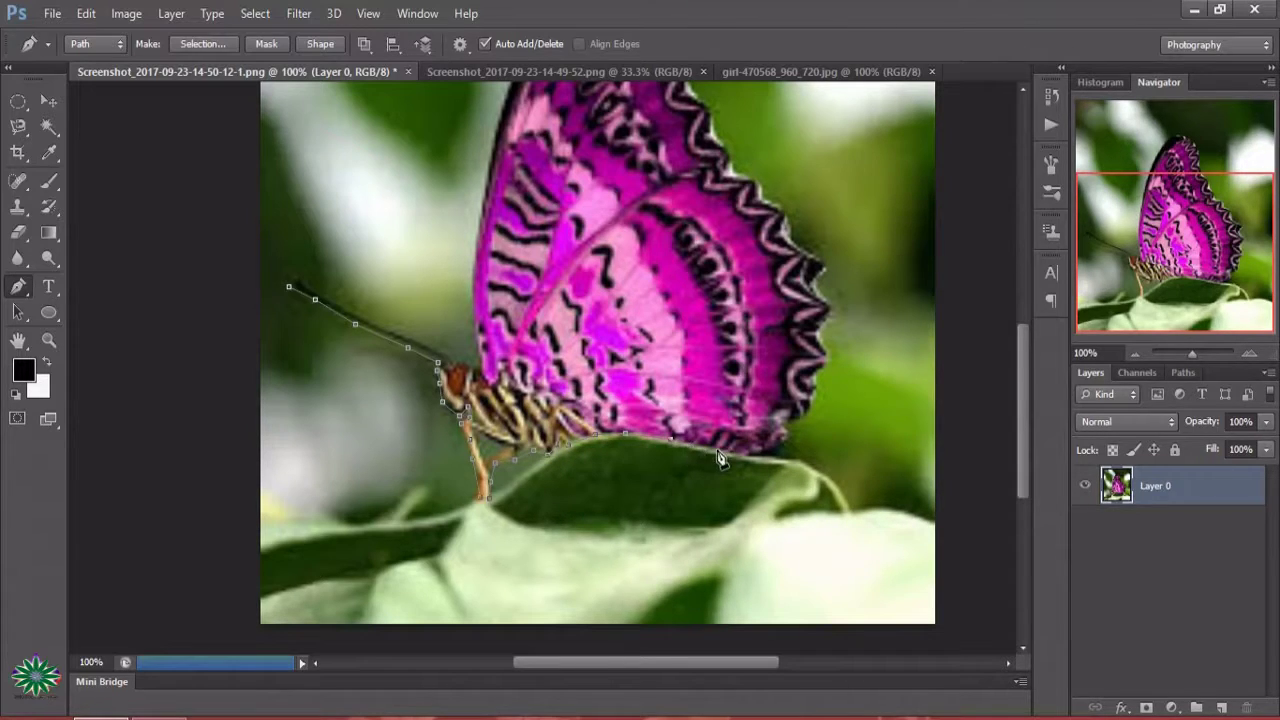
left_click(768, 453)
left_click(790, 432)
left_click(823, 265)
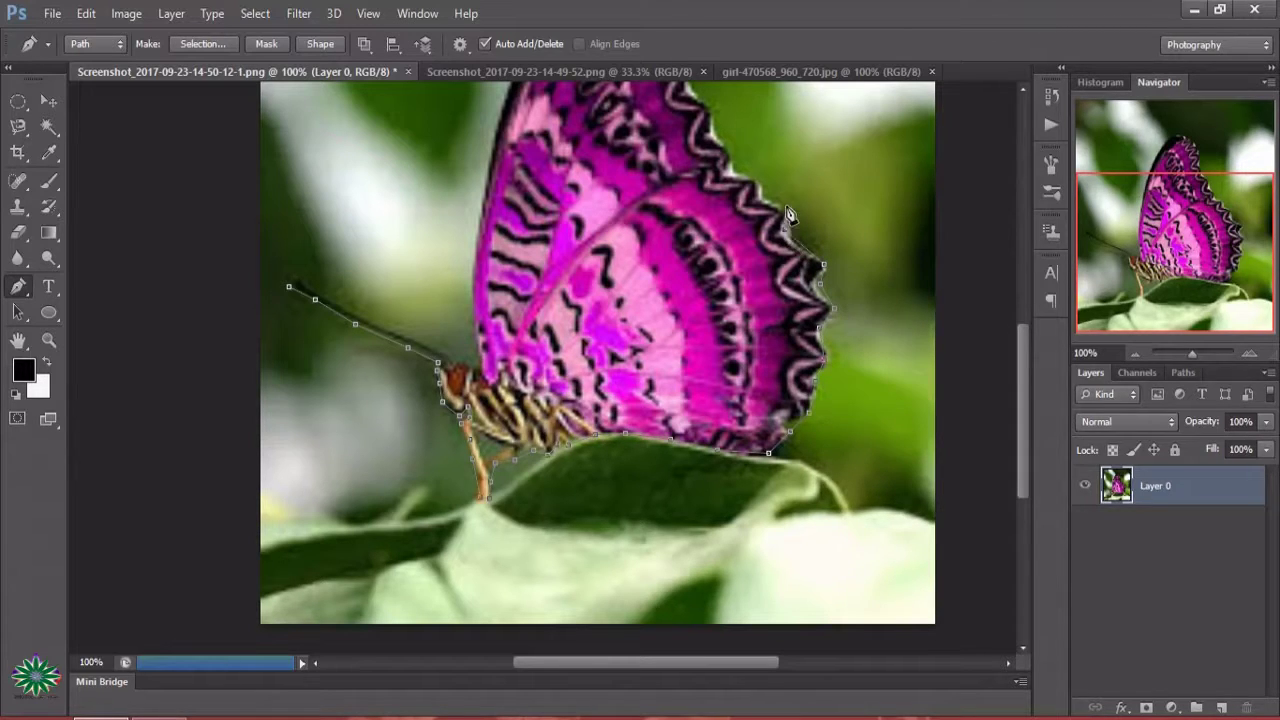
left_click(784, 210)
left_click(713, 107)
- Extend the pink butterfly's path along the upper wing edge and around the wing tip
scroll(1031, 380, "up", 3)
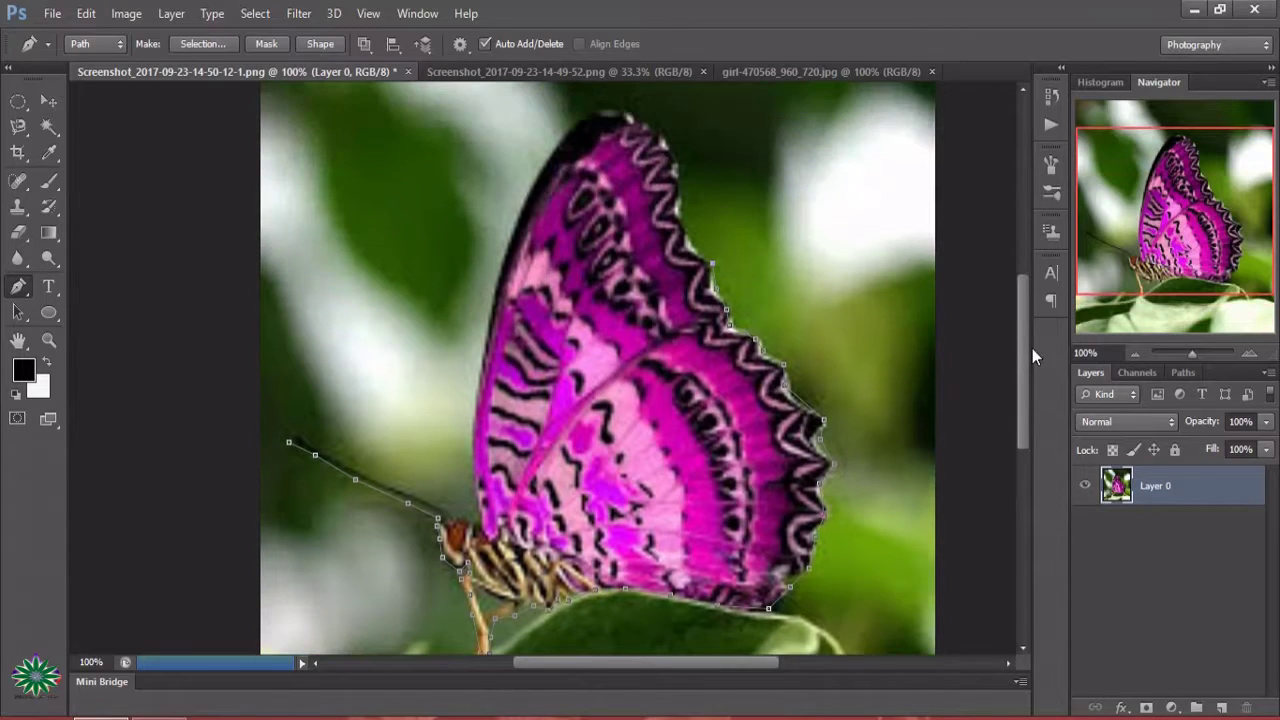
left_click(682, 226)
left_click(681, 173)
left_click(669, 146)
left_click(640, 121)
left_click(611, 111)
left_click(579, 119)
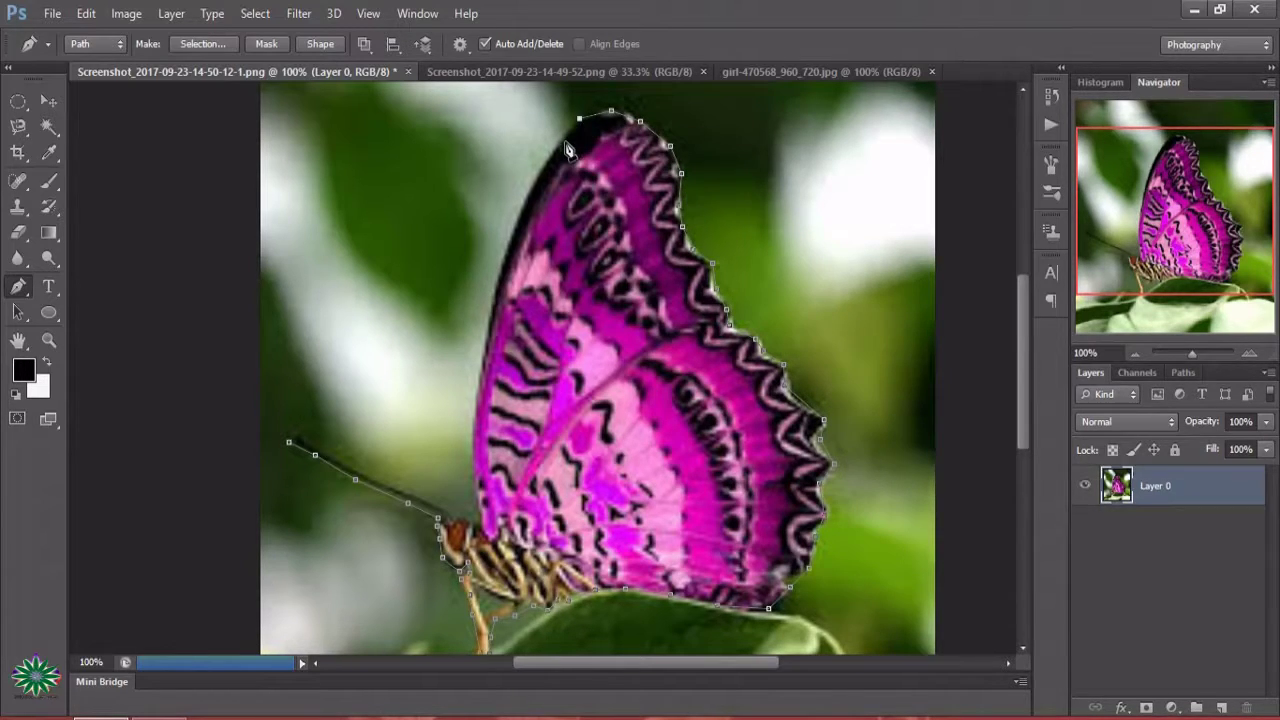
left_click(561, 147)
left_click(536, 176)
left_click(511, 246)
- Trace down the wing's left edge and close the path at the antenna start point
left_click(488, 320)
left_click(480, 375)
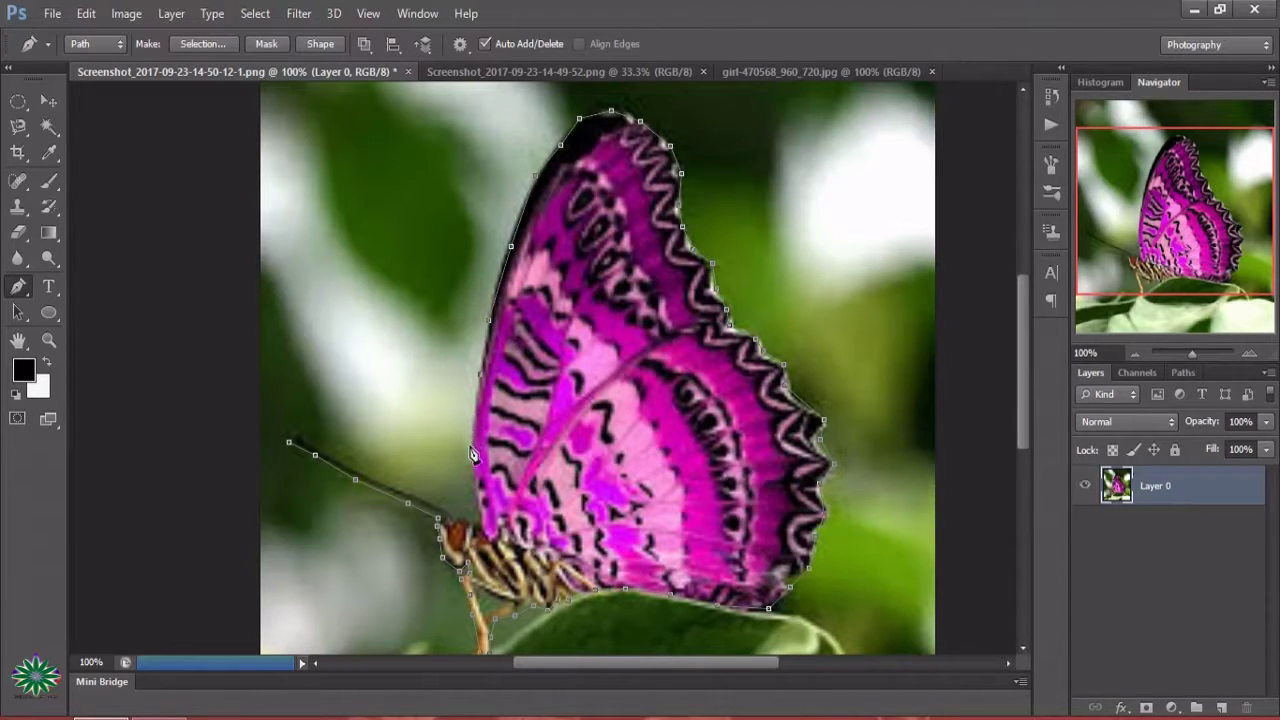
left_click(474, 437)
left_click(381, 486)
left_click(345, 465)
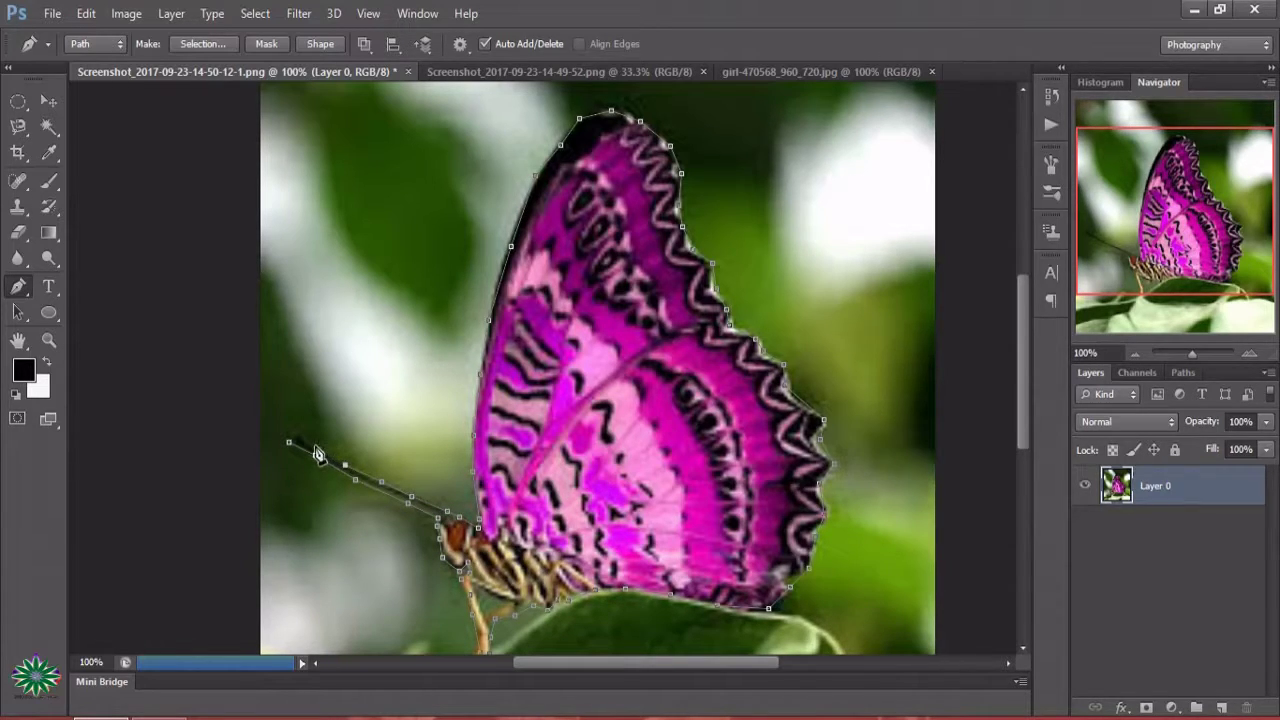
left_click(290, 443)
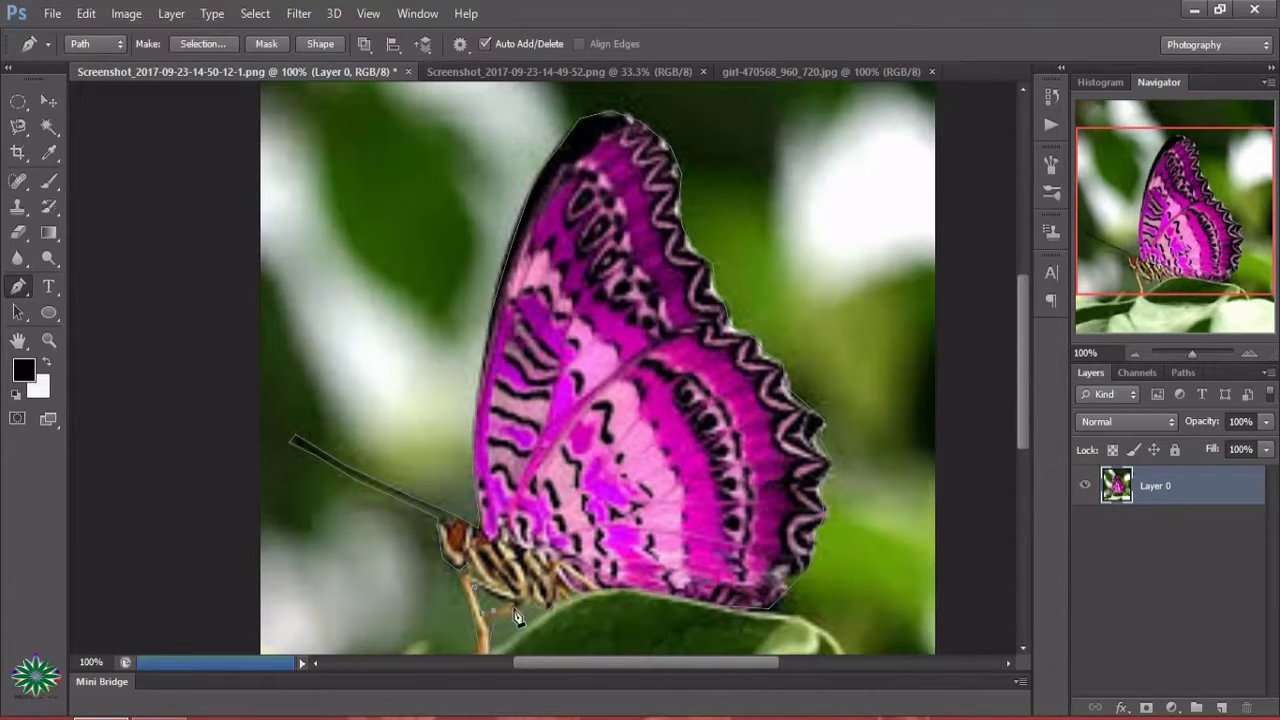
- Load the closed path as a selection and switch to the monarch screenshot
left_click(482, 597)
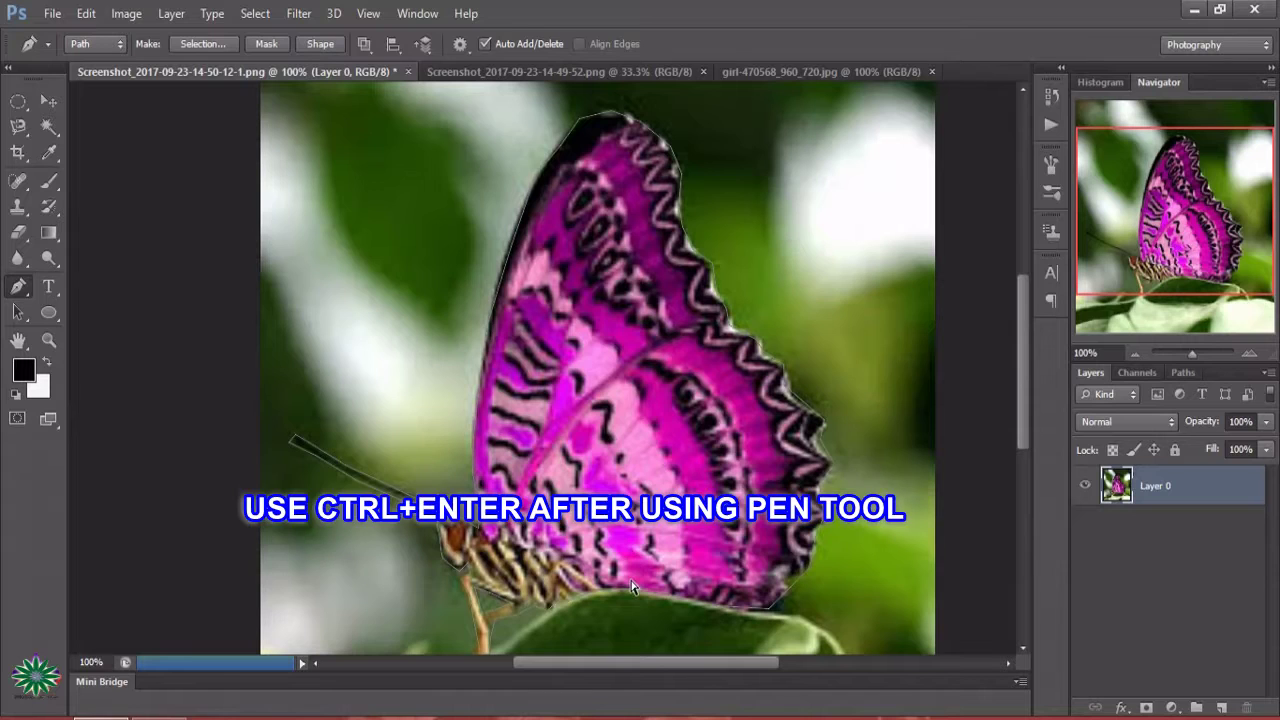
key("ctrl+Return")
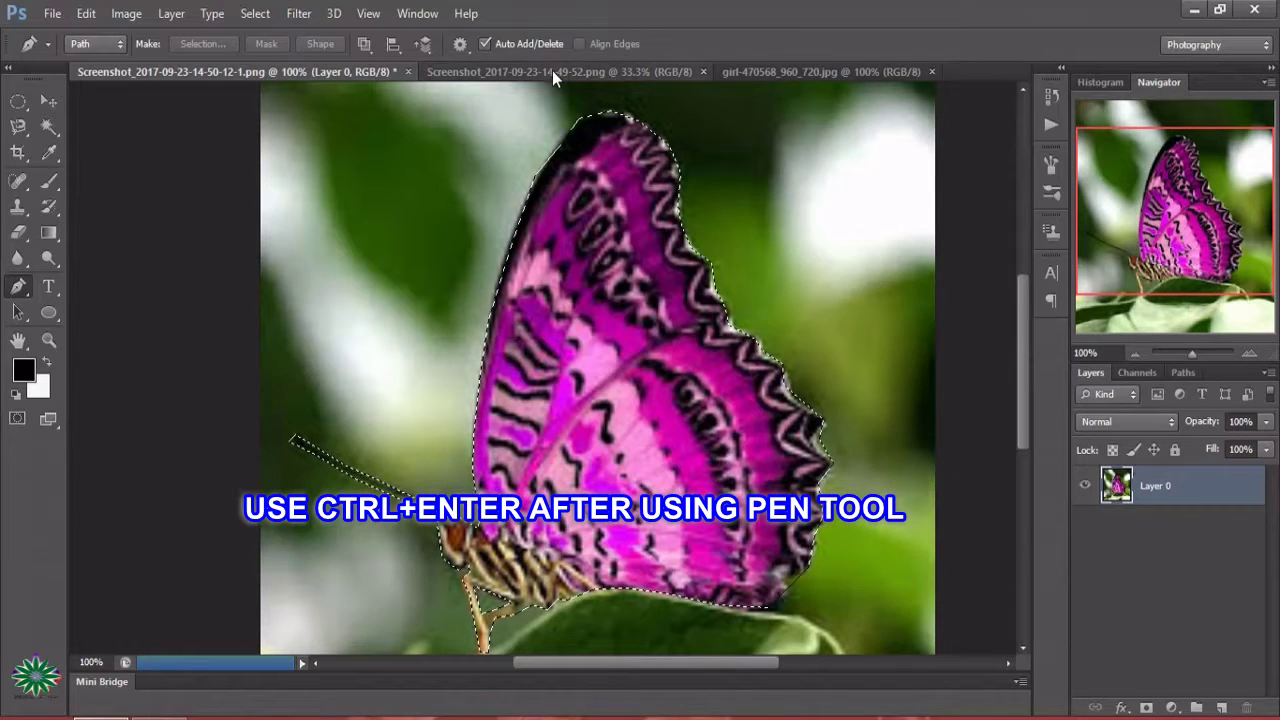
left_click(552, 70)
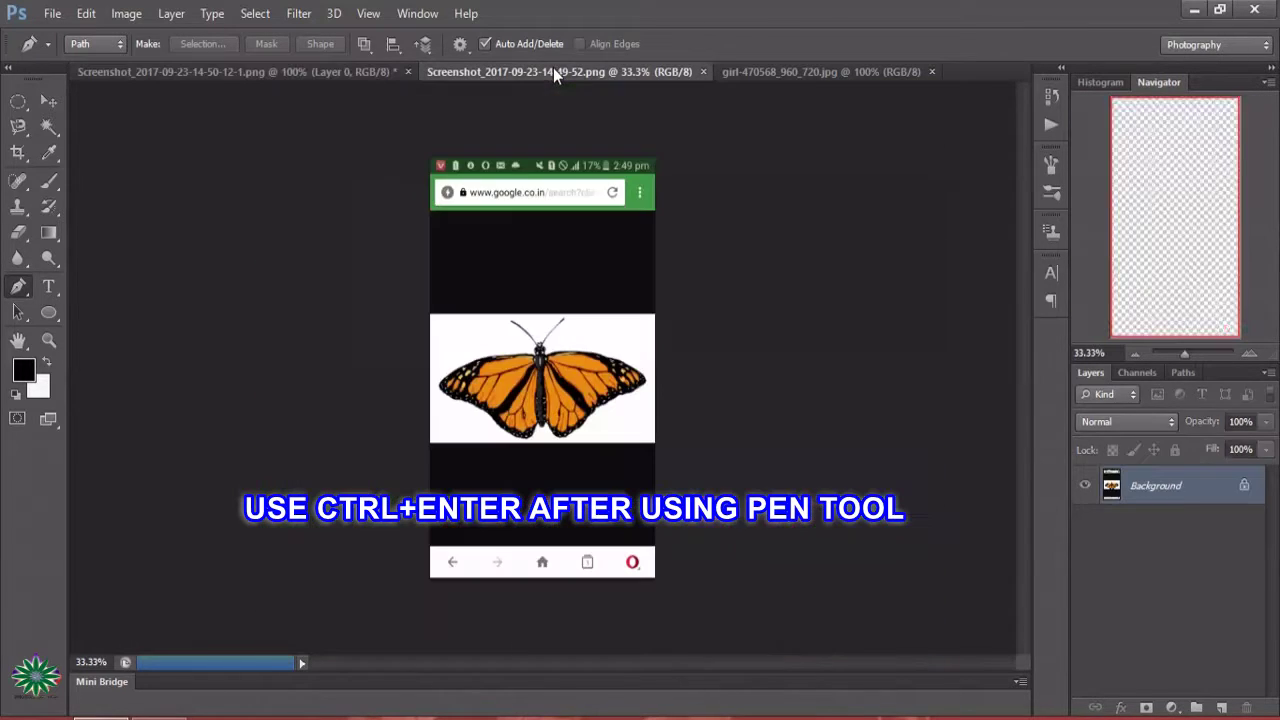
- Zoom the monarch to 200%, position the view and select the Pen tool
left_click(48, 340)
left_click(581, 357)
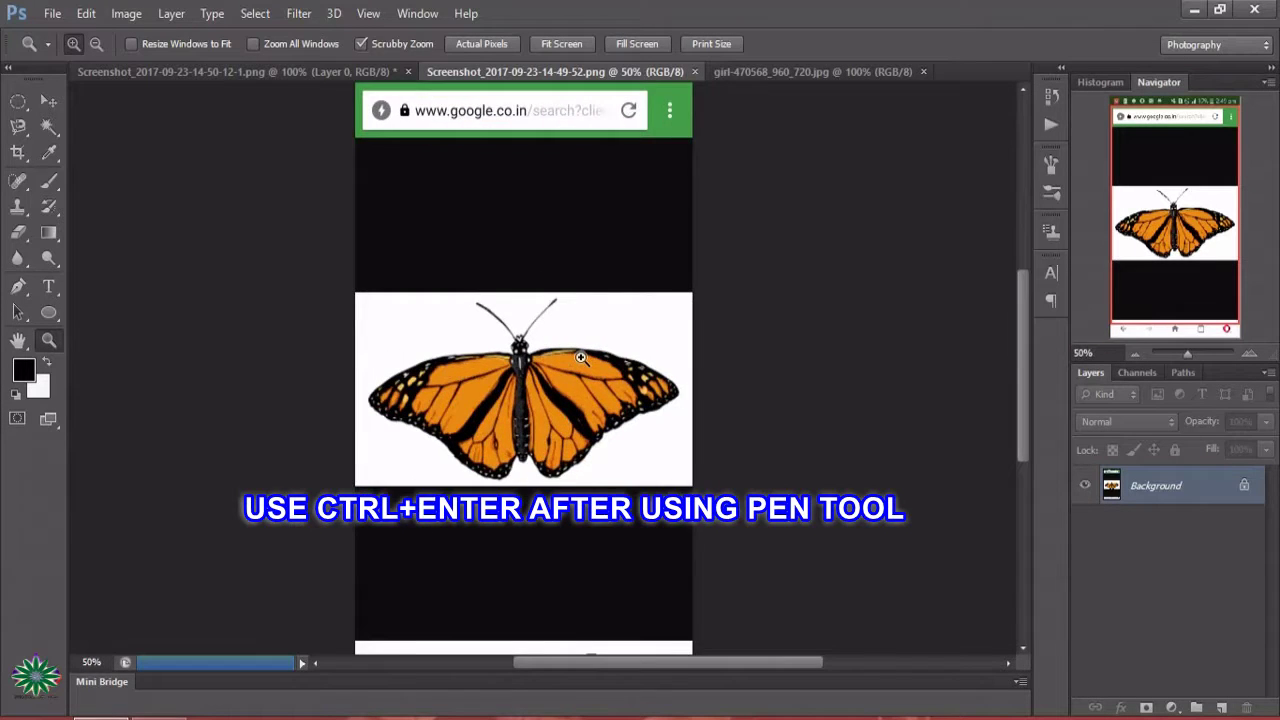
left_click(581, 357)
left_click(581, 357)
left_click(581, 357)
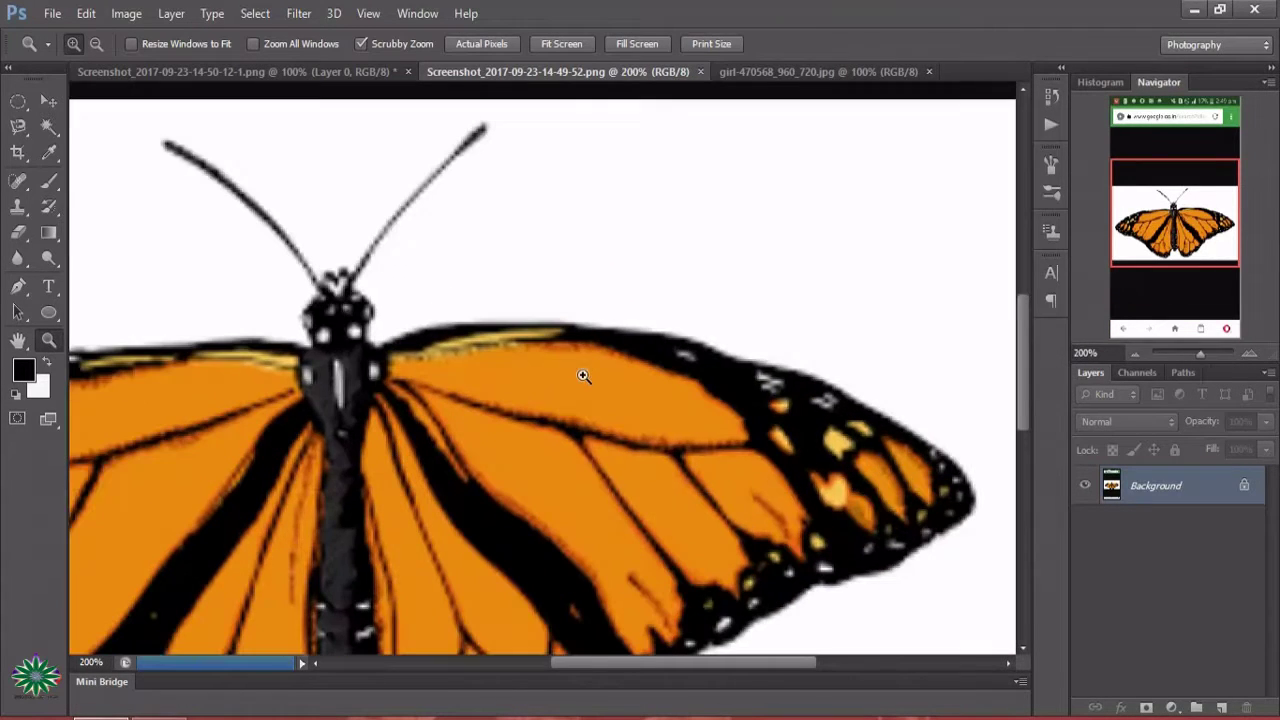
left_click_drag(641, 662, 583, 645)
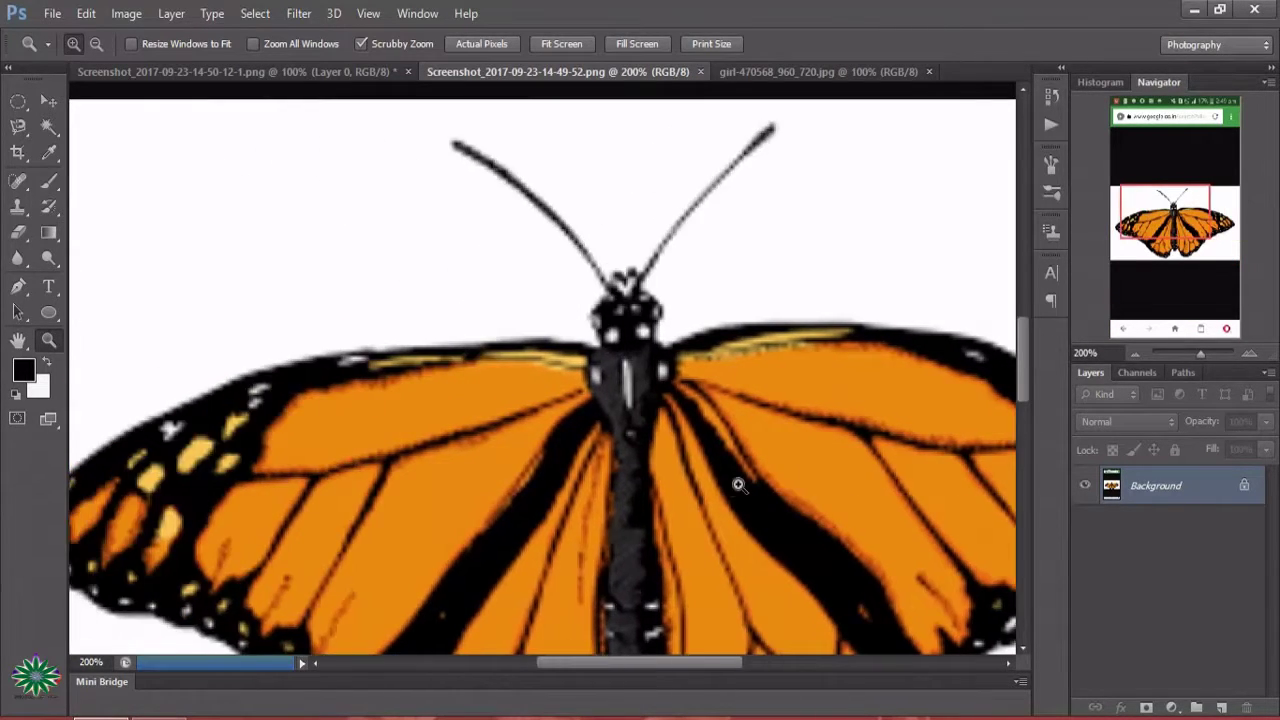
scroll(735, 490, "down", 1)
scroll(732, 495, "down", 3)
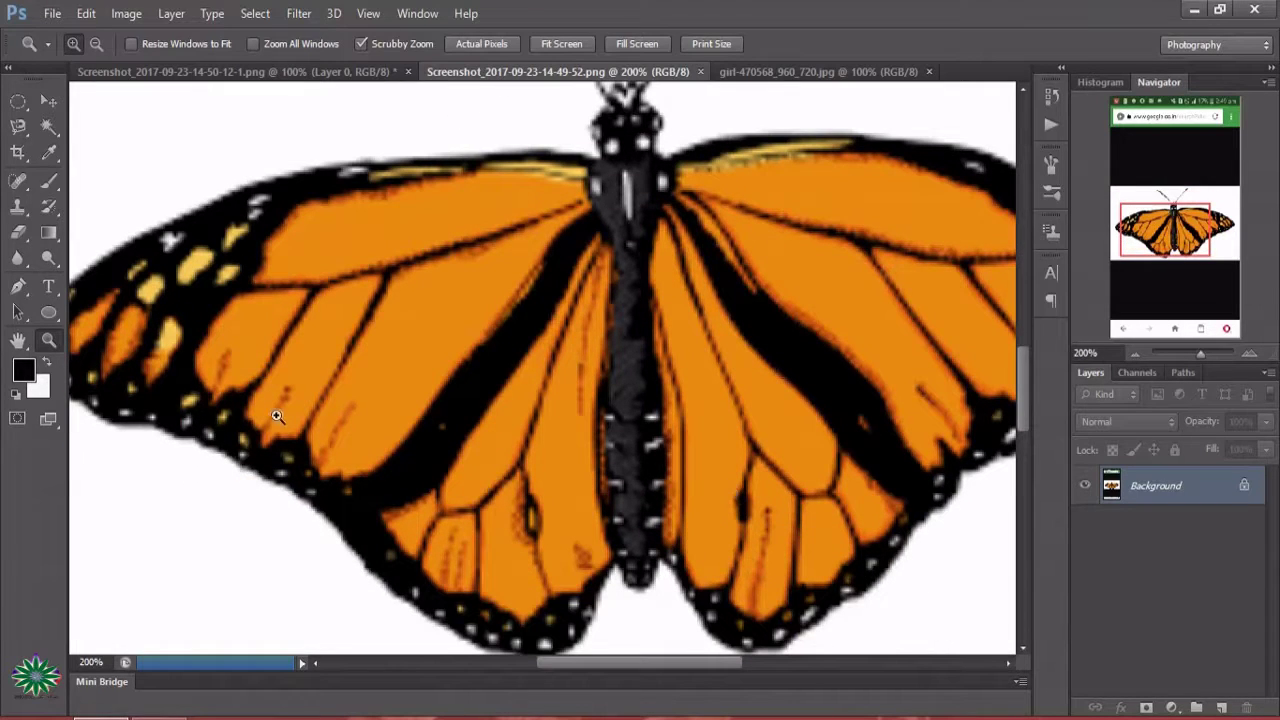
left_click(18, 286)
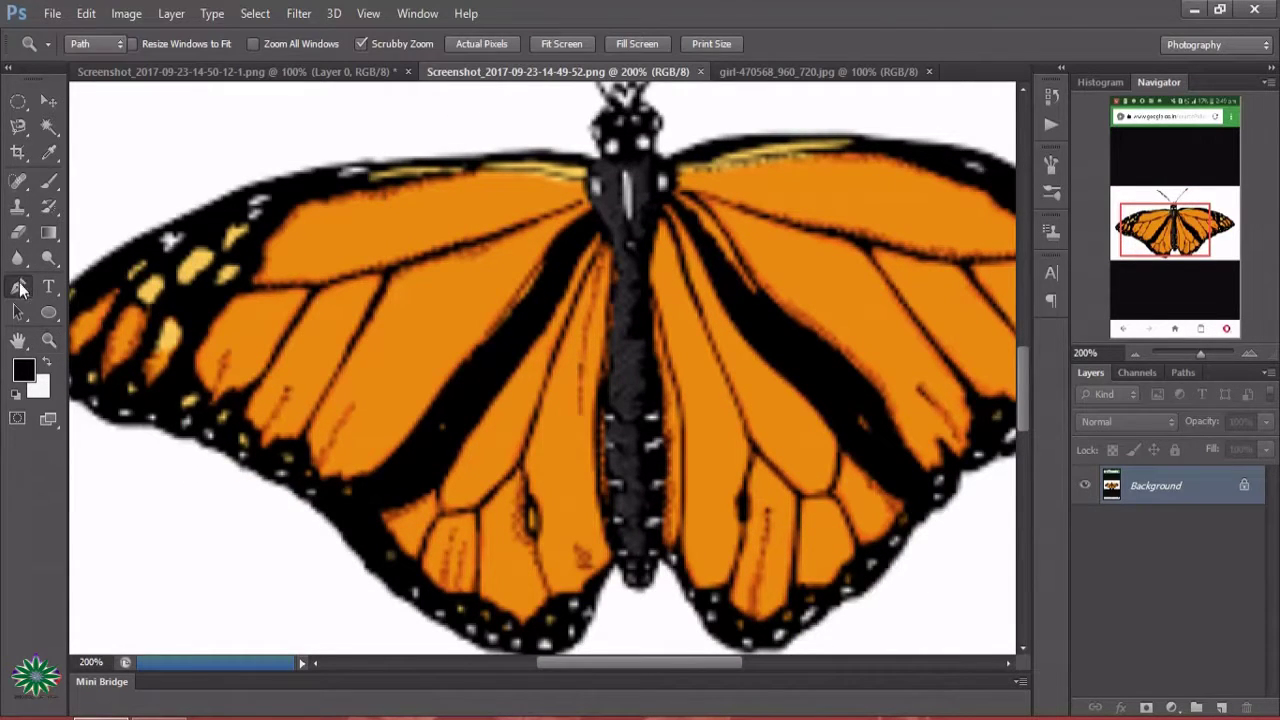
- Trace the path along the lower left wing and hindwing edge up to the body tip
left_click(159, 430)
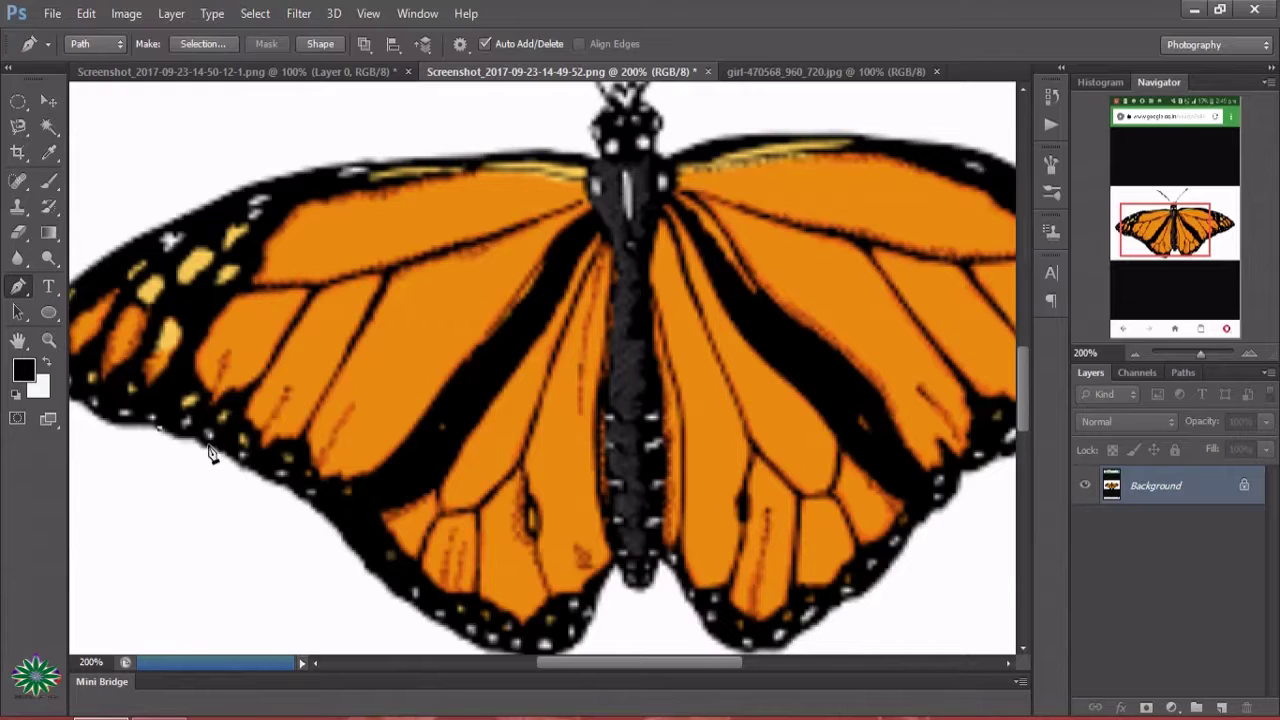
left_click(208, 445)
left_click(238, 462)
left_click(276, 482)
left_click(307, 505)
left_click(345, 539)
left_click(384, 582)
left_click(430, 618)
left_click(462, 636)
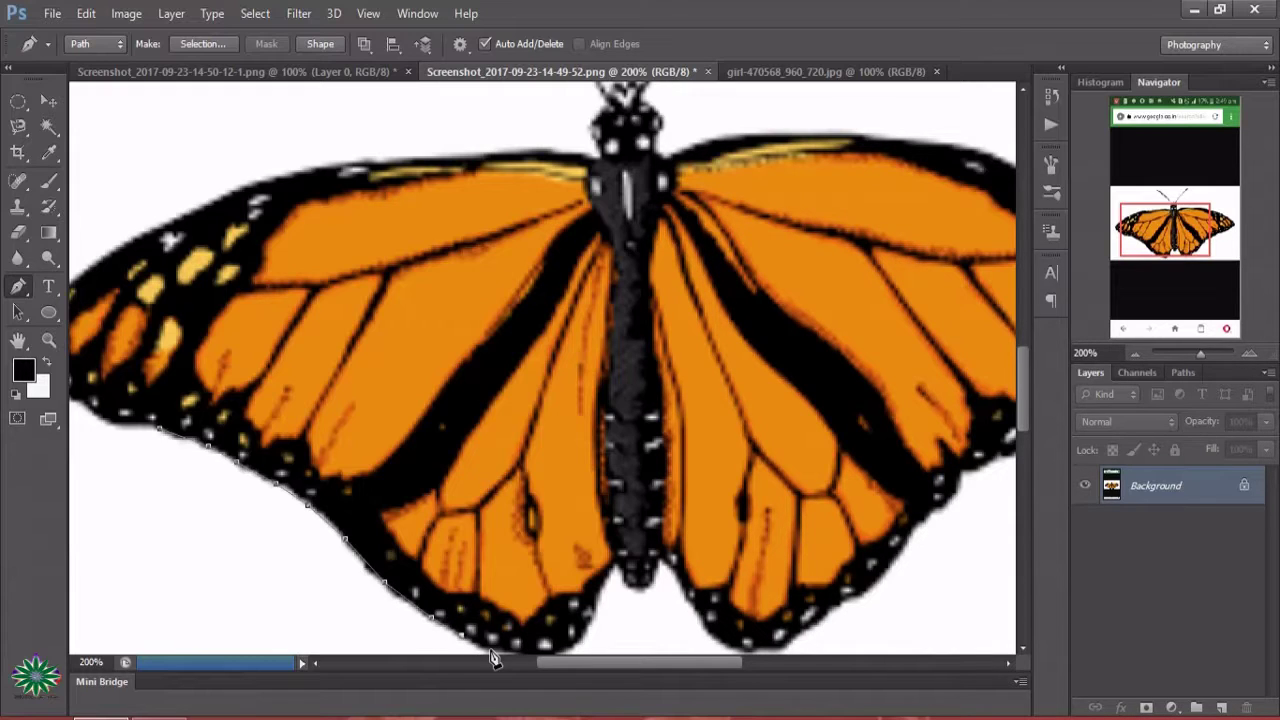
left_click(550, 649)
left_click(617, 567)
- Continue the path along and up the right hindwing's lower edge
left_click(722, 642)
left_click(752, 648)
left_click(785, 645)
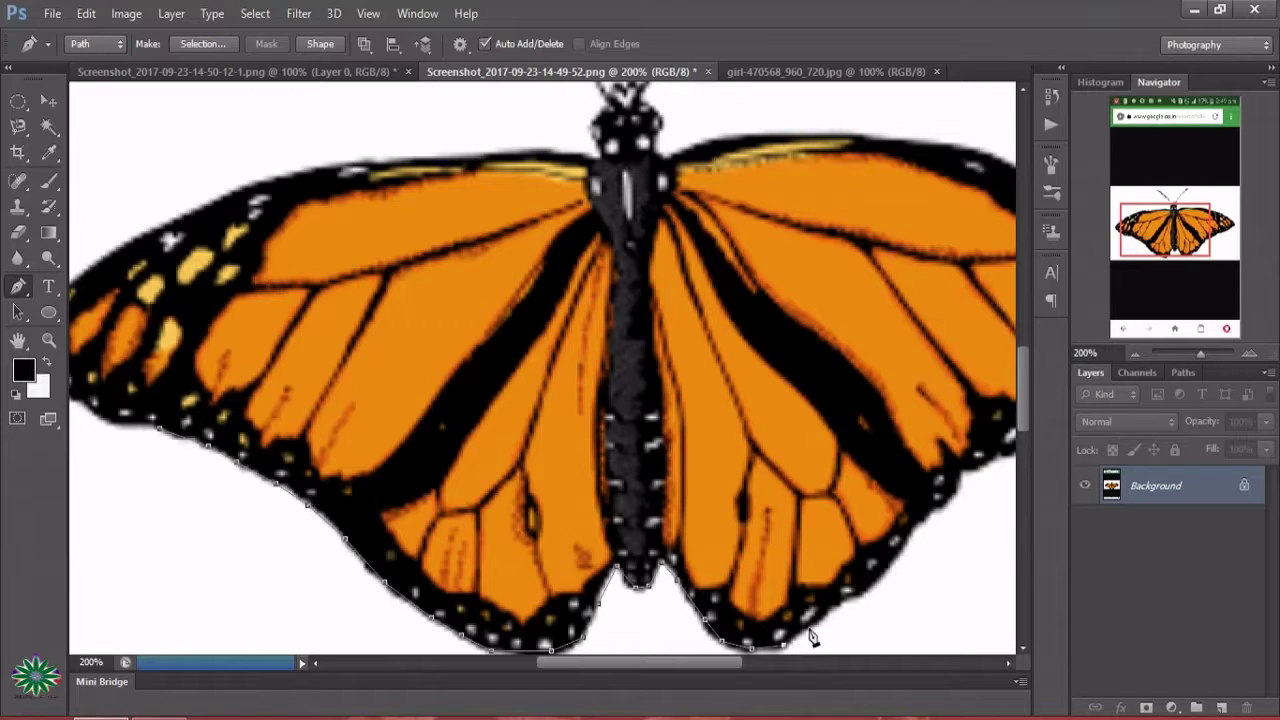
left_click(811, 634)
left_click(876, 583)
left_click(903, 548)
left_click(938, 506)
- Pan right and trace the lower edge of the right forewing
left_click_drag(655, 678, 703, 678)
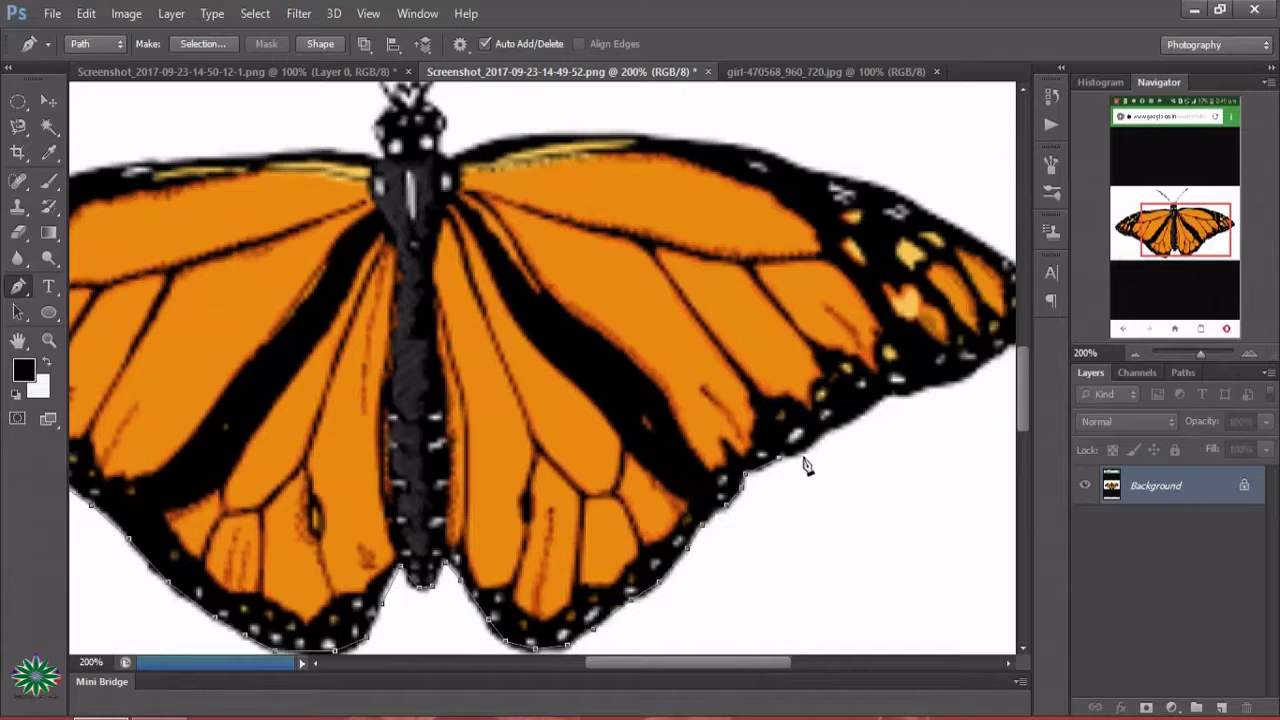
left_click(848, 424)
left_click(883, 400)
left_click(921, 393)
left_click(970, 377)
left_click(1003, 350)
- Trace around the right wingtip and along the upper wing edge toward the body
left_click_drag(750, 663, 775, 663)
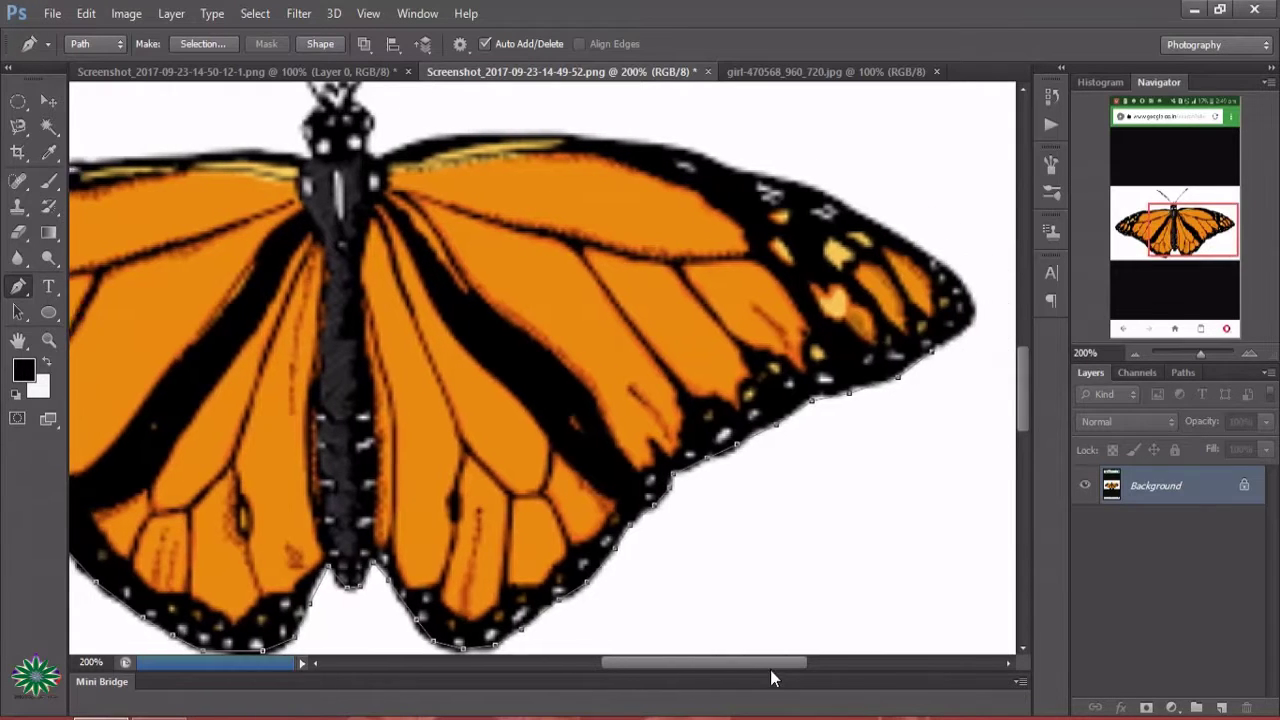
left_click(940, 313)
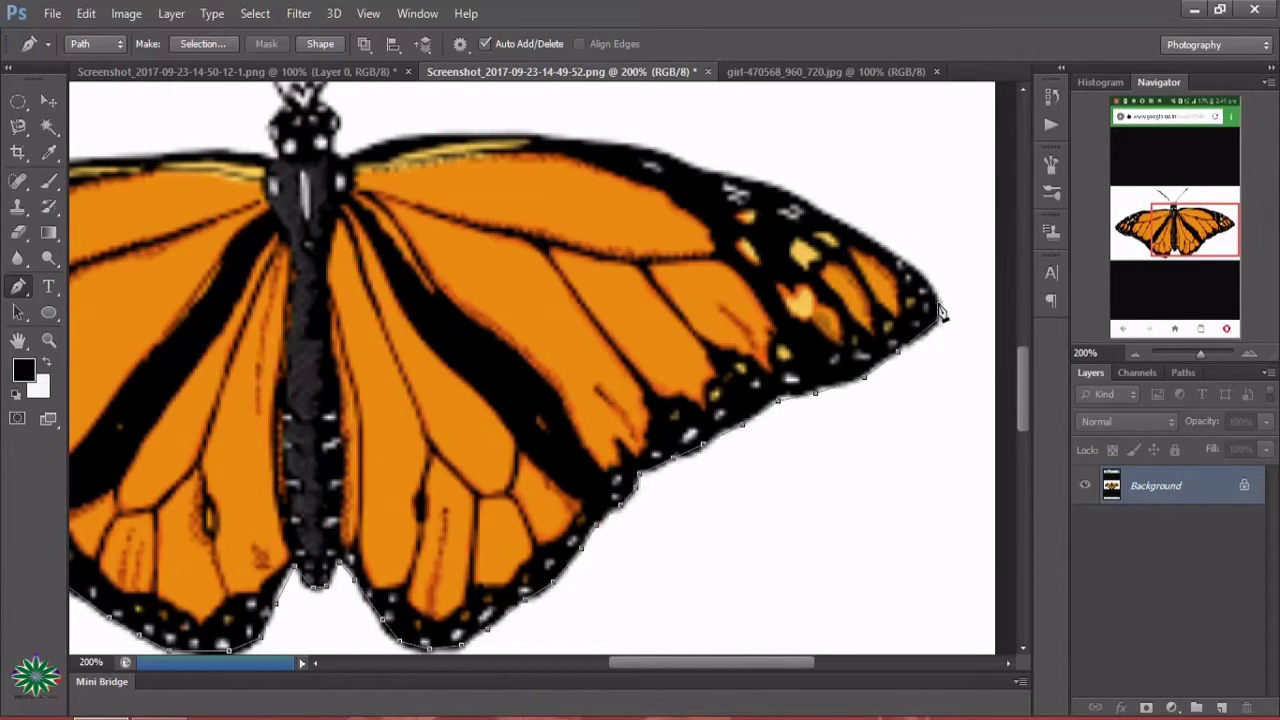
left_click(868, 237)
left_click(783, 193)
left_click(740, 182)
left_click(708, 174)
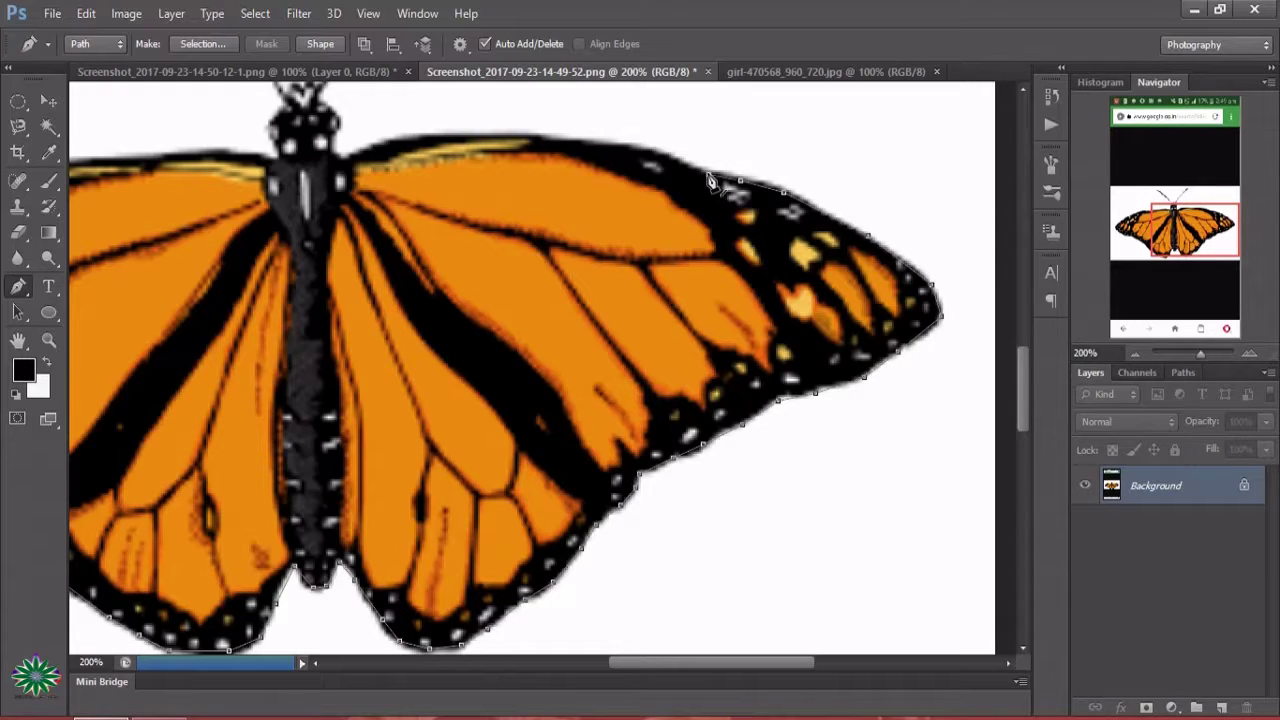
left_click(640, 148)
left_click(589, 138)
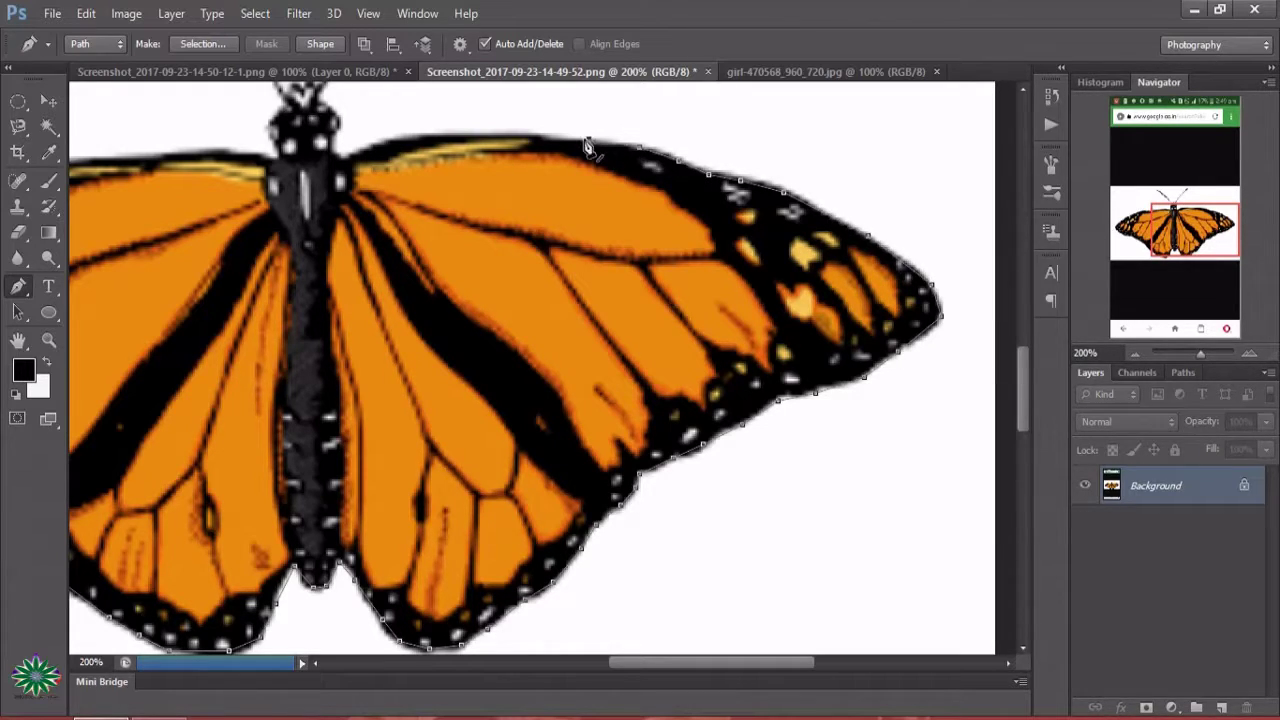
left_click(532, 140)
left_click(473, 135)
left_click(415, 135)
- Trace up and back down the right antenna and across the top of the head
left_click_drag(1021, 397, 1019, 370)
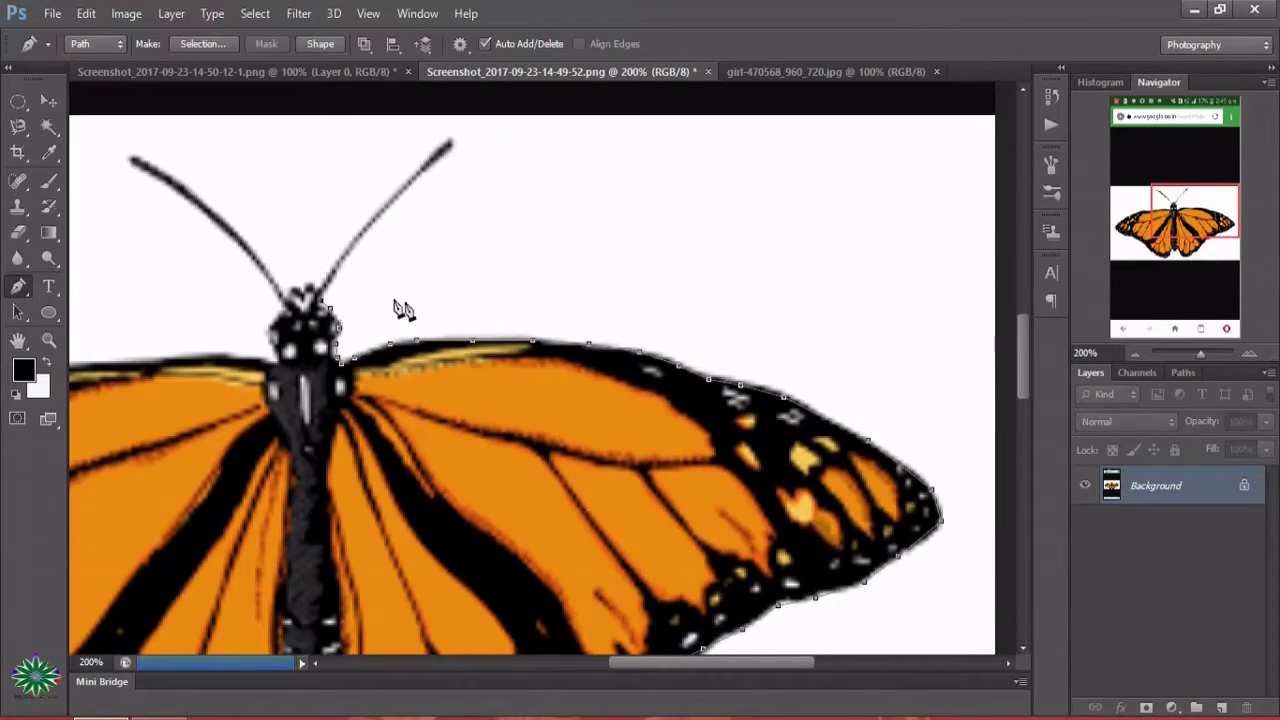
left_click(355, 243)
left_click(388, 211)
left_click(416, 182)
left_click(450, 145)
left_click(429, 153)
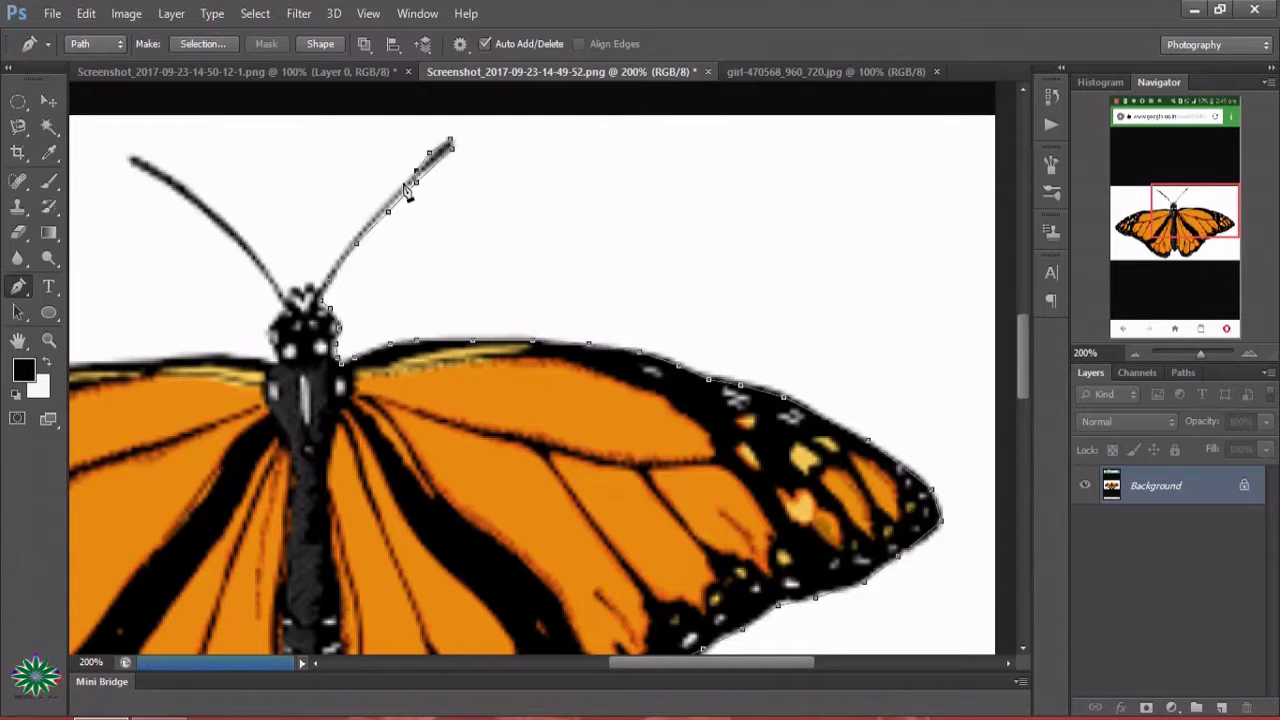
left_click(348, 244)
left_click(335, 262)
left_click(300, 288)
- Trace up the left antenna to its tip
left_click(262, 260)
left_click(240, 233)
left_click(211, 211)
left_click(196, 192)
left_click(174, 178)
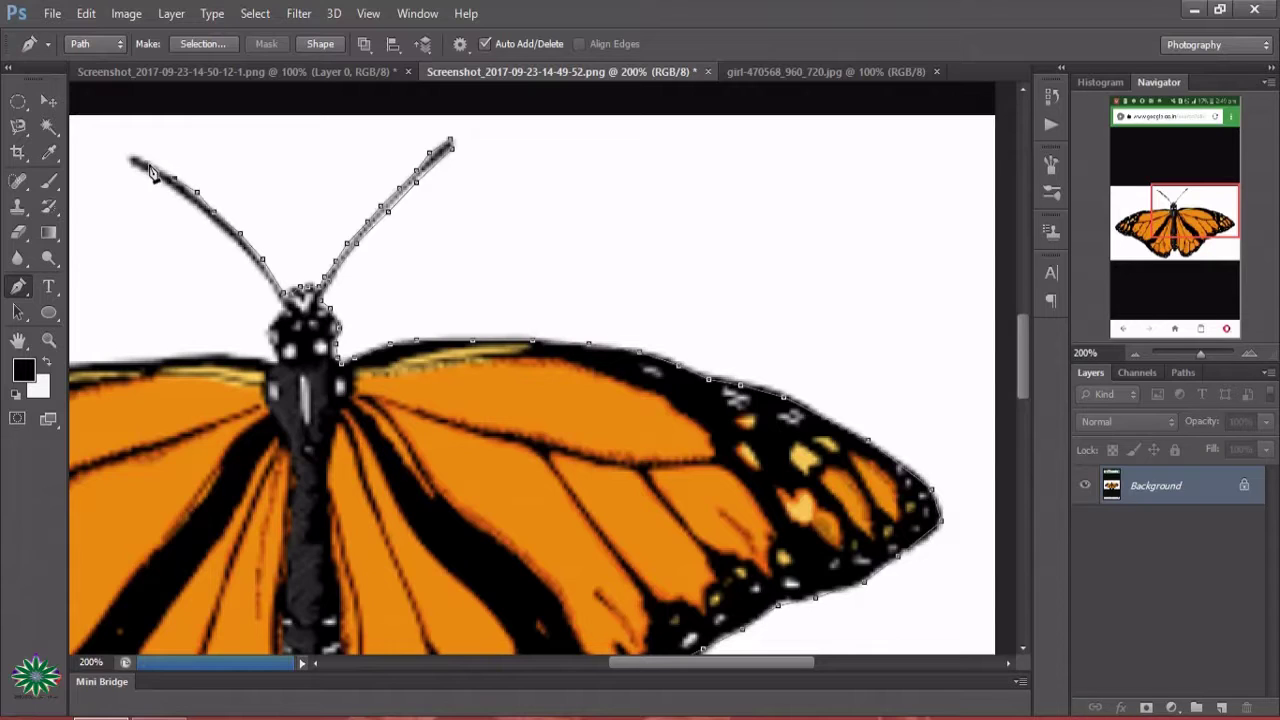
left_click(148, 159)
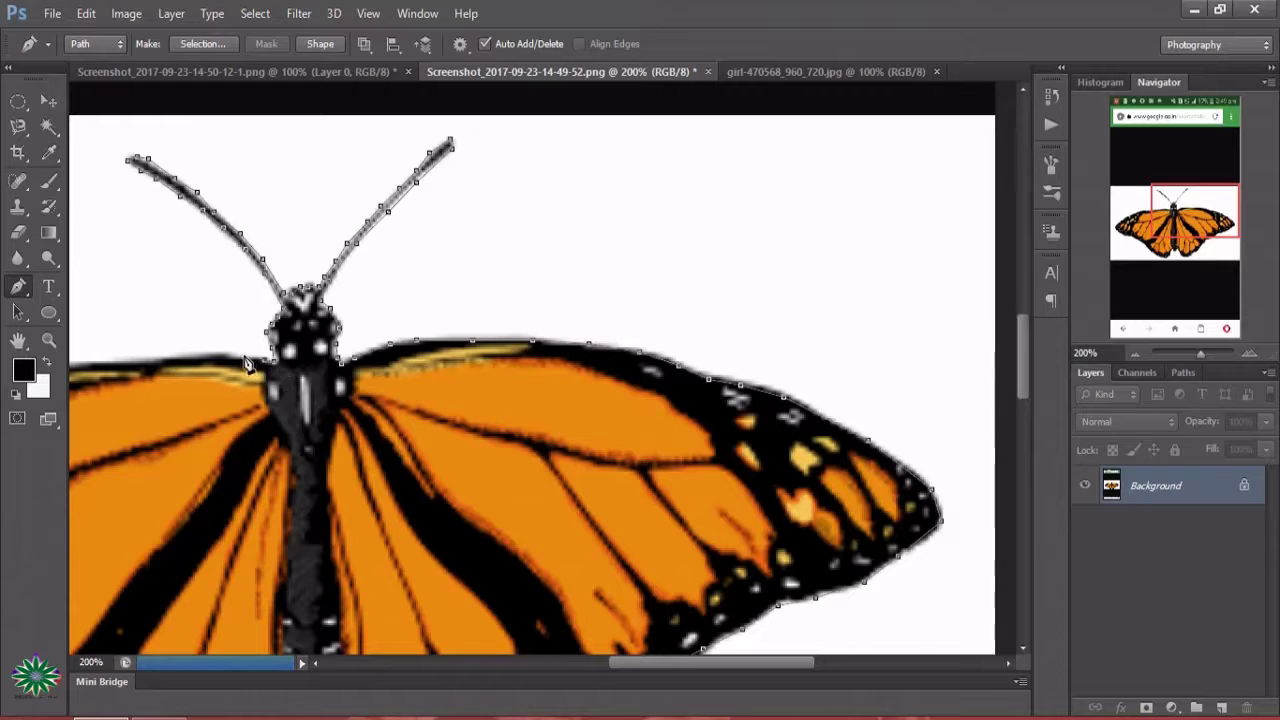
- Continue the path leftward along the left wing's top edge
left_click(241, 354)
left_click(217, 354)
left_click(159, 356)
left_click(128, 358)
left_click_drag(689, 661, 599, 665)
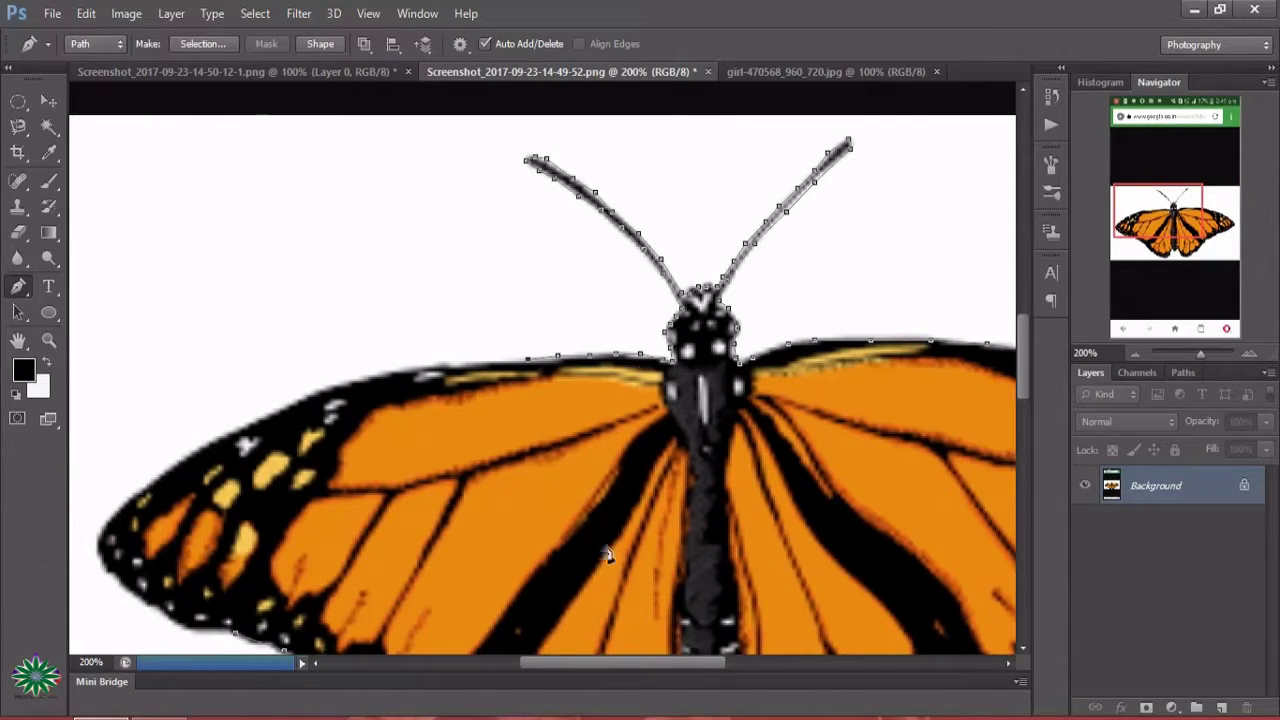
left_click(484, 363)
left_click(437, 366)
left_click(380, 372)
left_click(352, 379)
left_click(327, 386)
left_click(302, 393)
- Trace down the left wing's outer edge, around its tip, back toward the start point
left_click(252, 421)
left_click(201, 443)
left_click(173, 467)
left_click(137, 490)
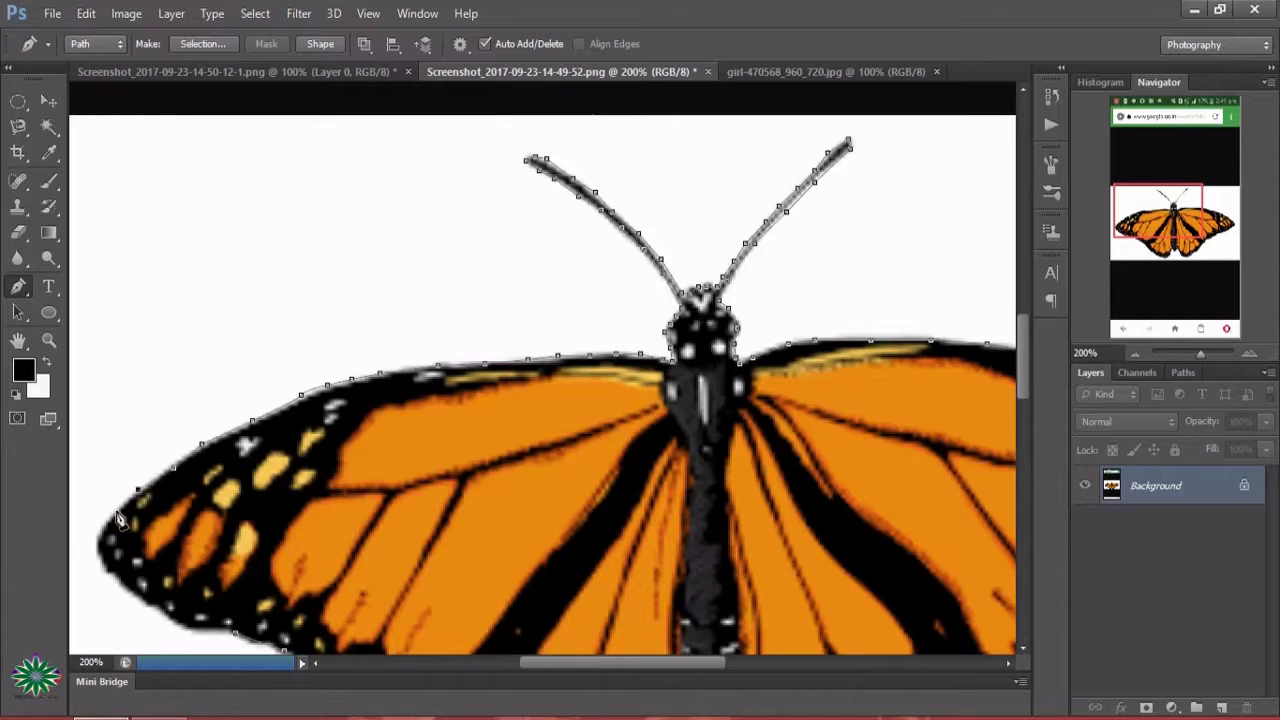
left_click(101, 543)
left_click(131, 591)
left_click(180, 625)
- Load the monarch path as a selection, then zoom out on both butterfly documents
key("Return")
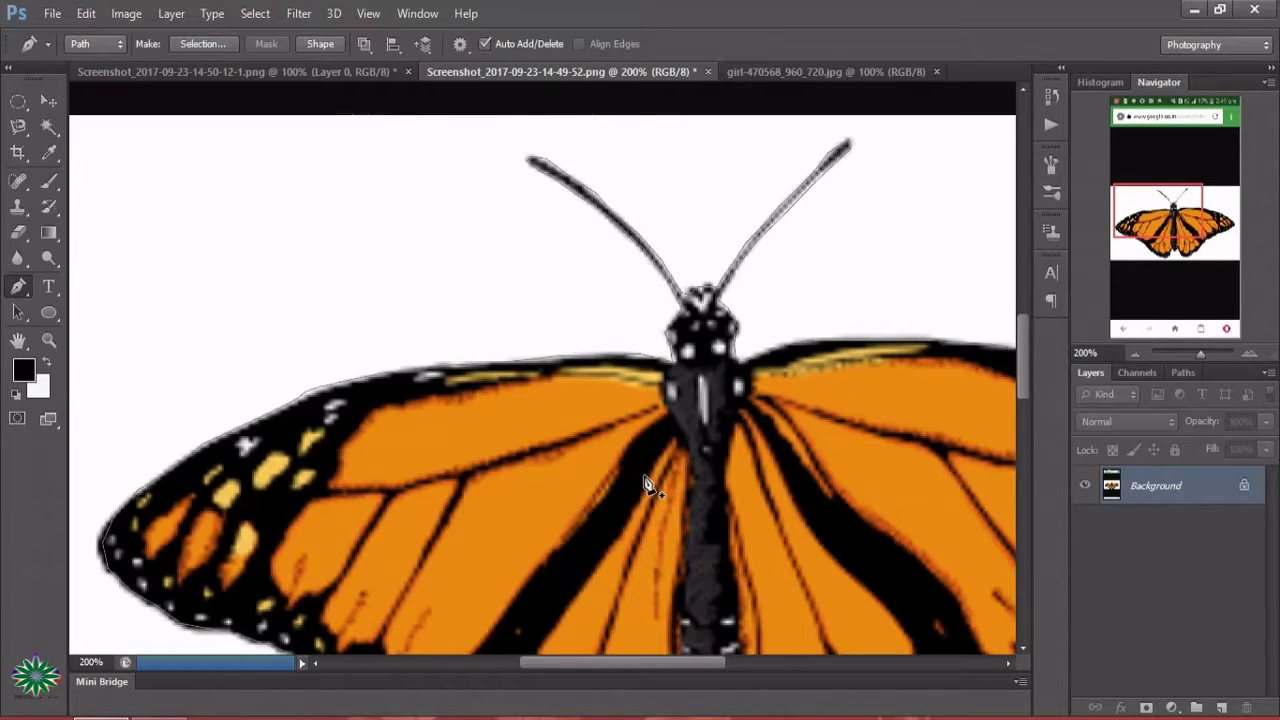
key("ctrl+Return")
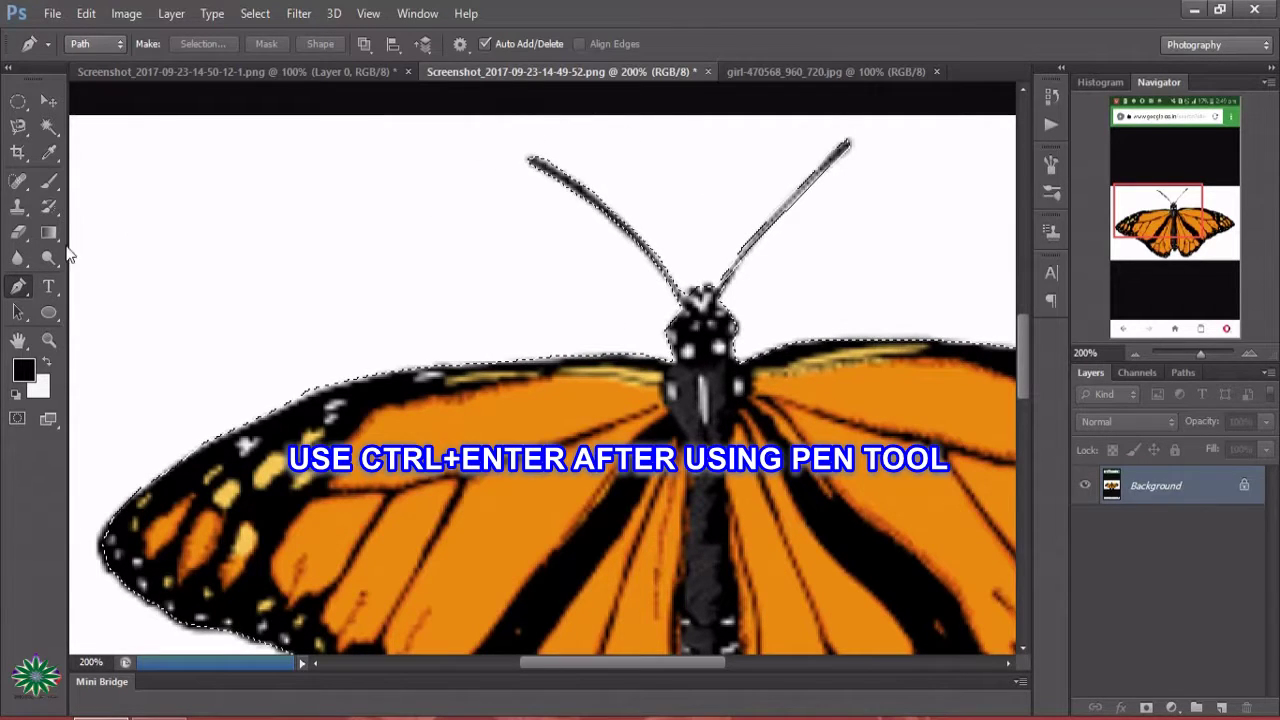
left_click(48, 340)
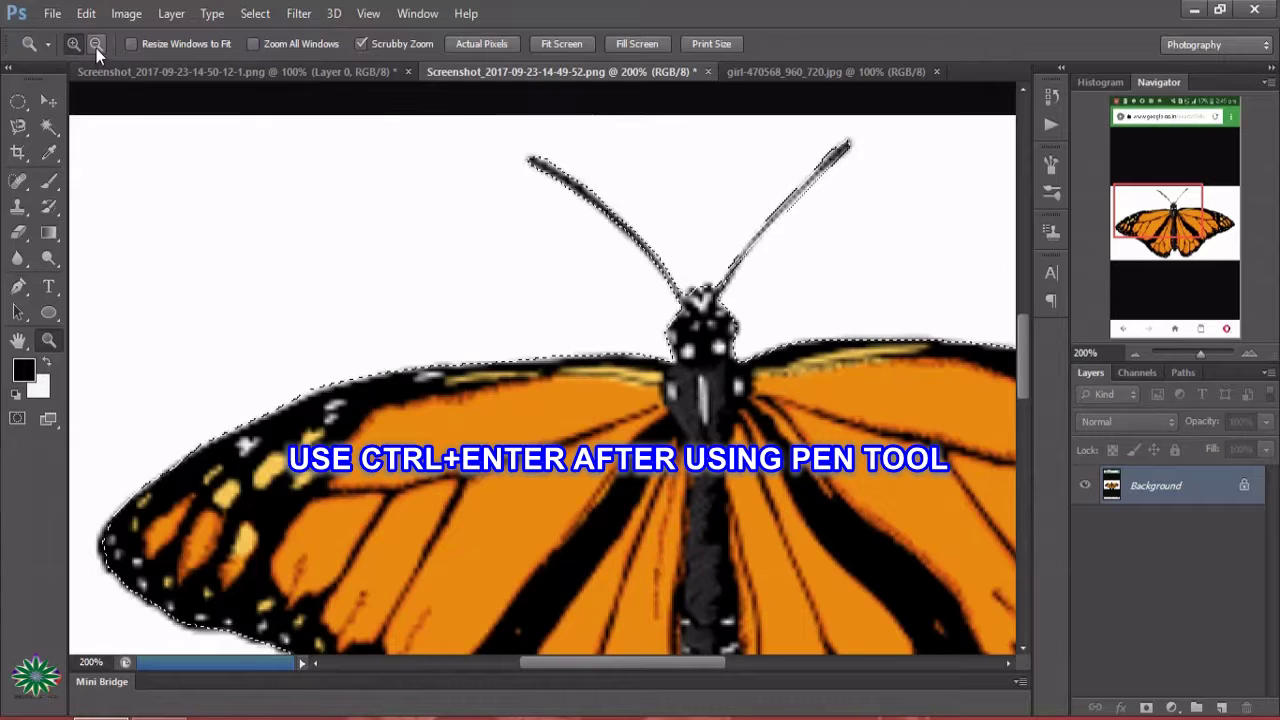
left_click(542, 277, "alt")
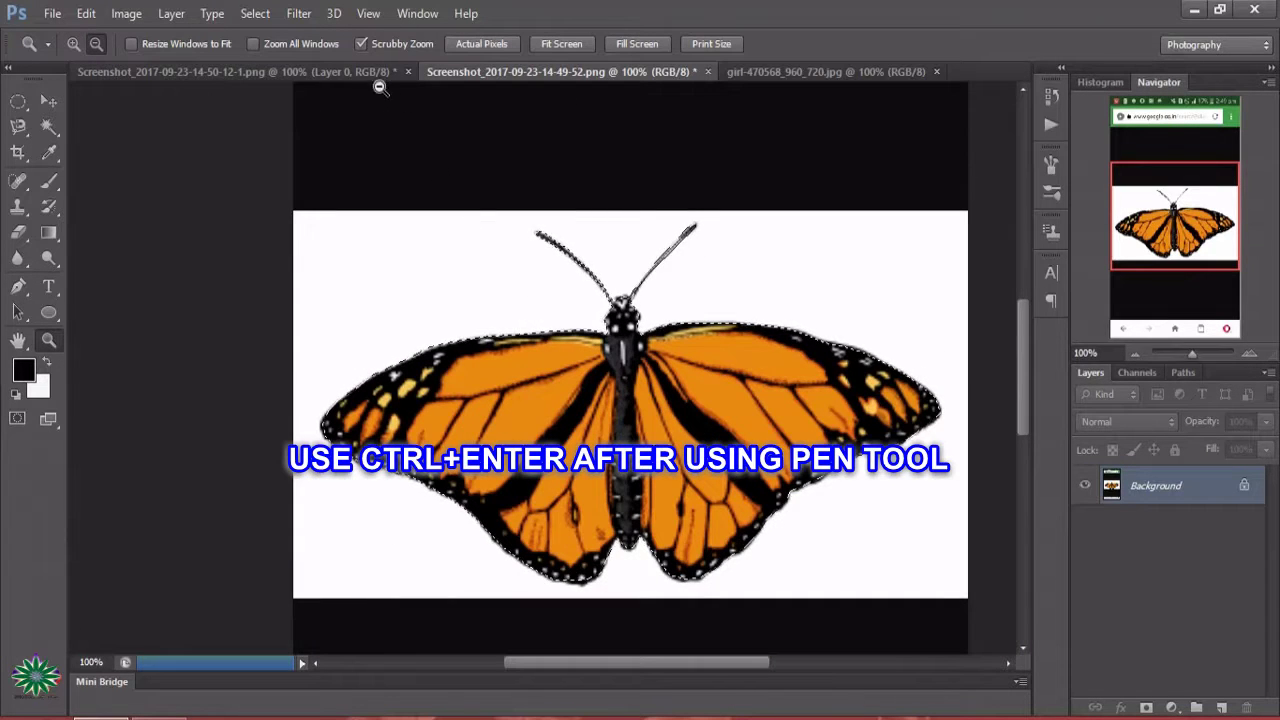
left_click(300, 69)
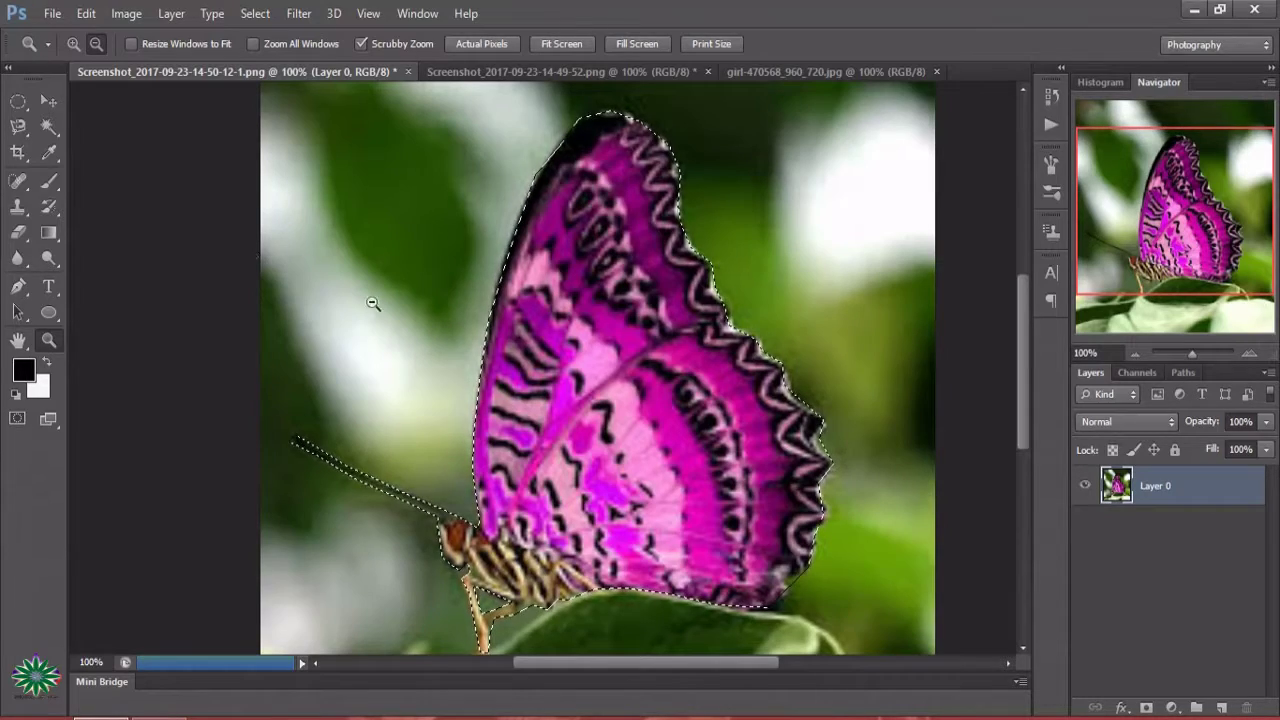
left_click(430, 318, "alt")
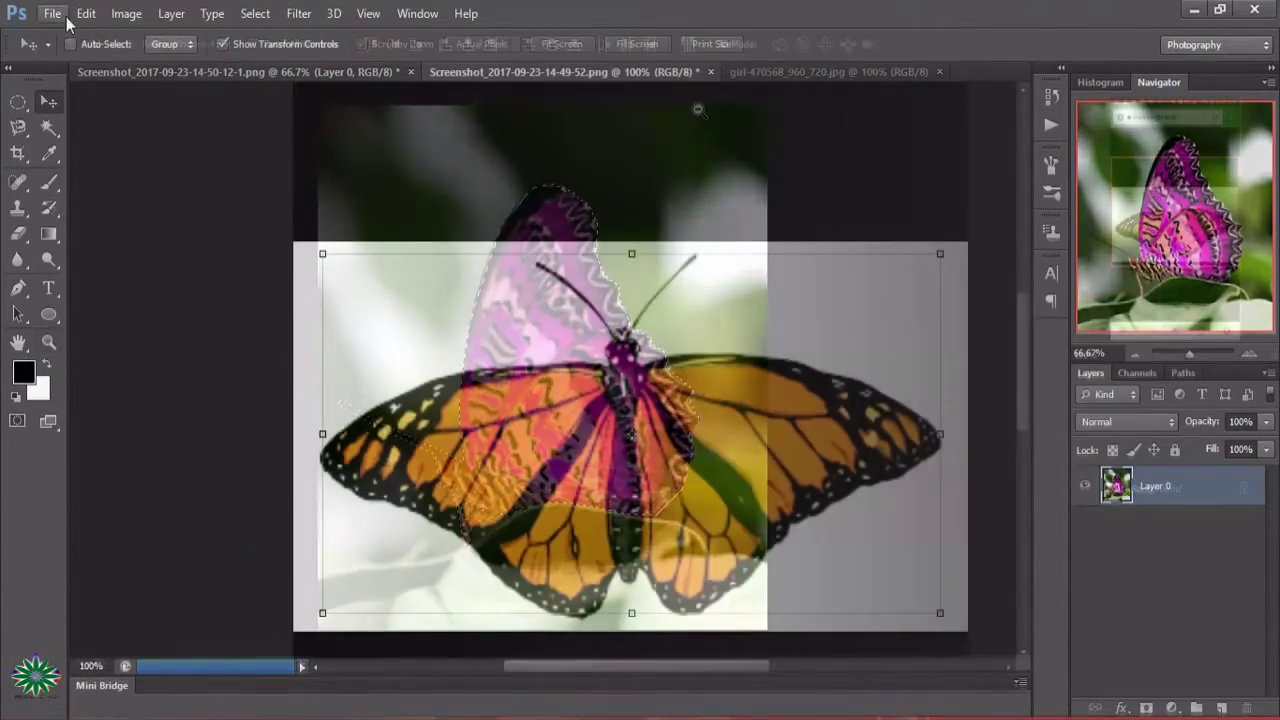
- Open female-2159193_960_720.jpg from the sample images folder on drive G:
left_click(52, 13)
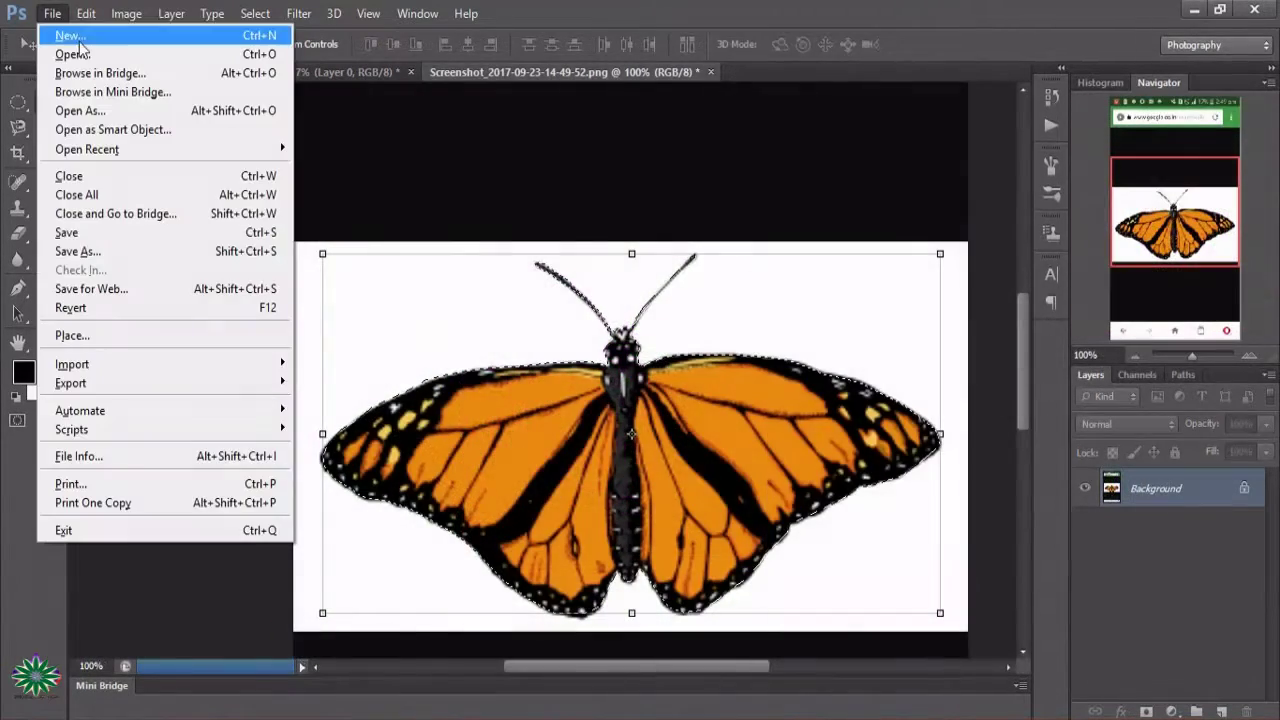
left_click(60, 50)
left_click(438, 330)
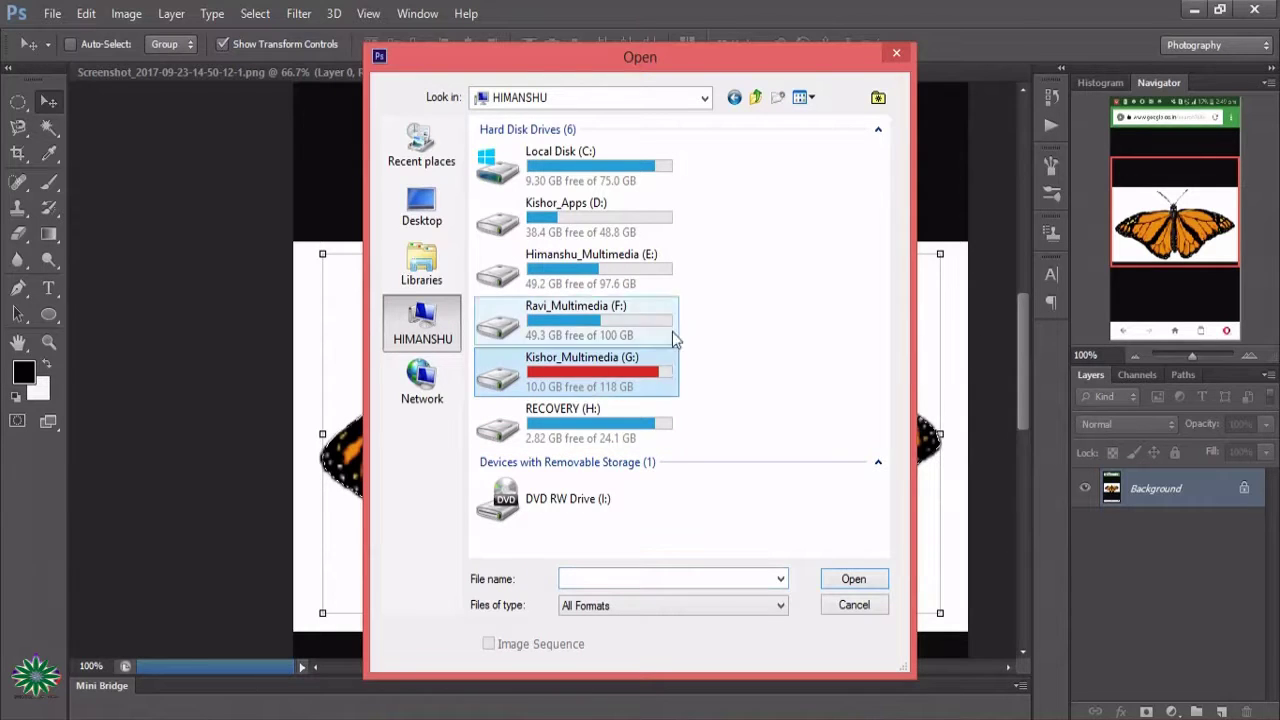
double_click(625, 381)
double_click(812, 468)
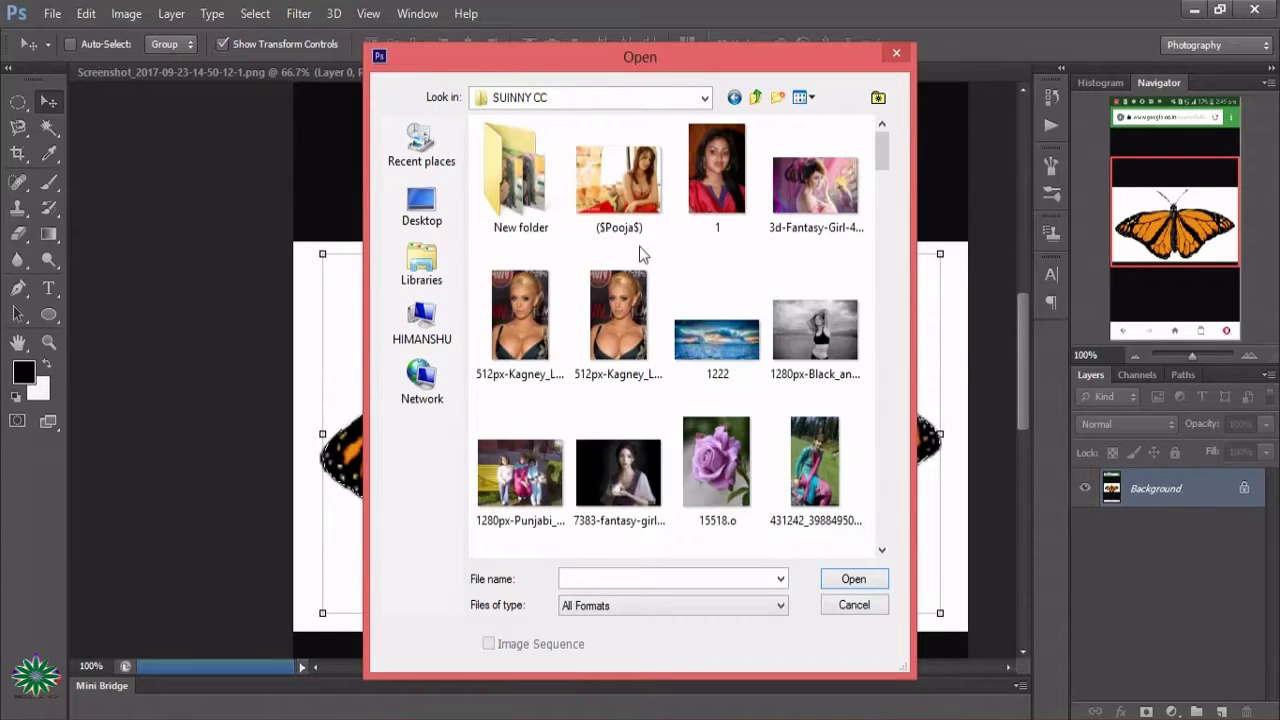
left_click_drag(875, 151, 902, 276)
double_click(835, 380)
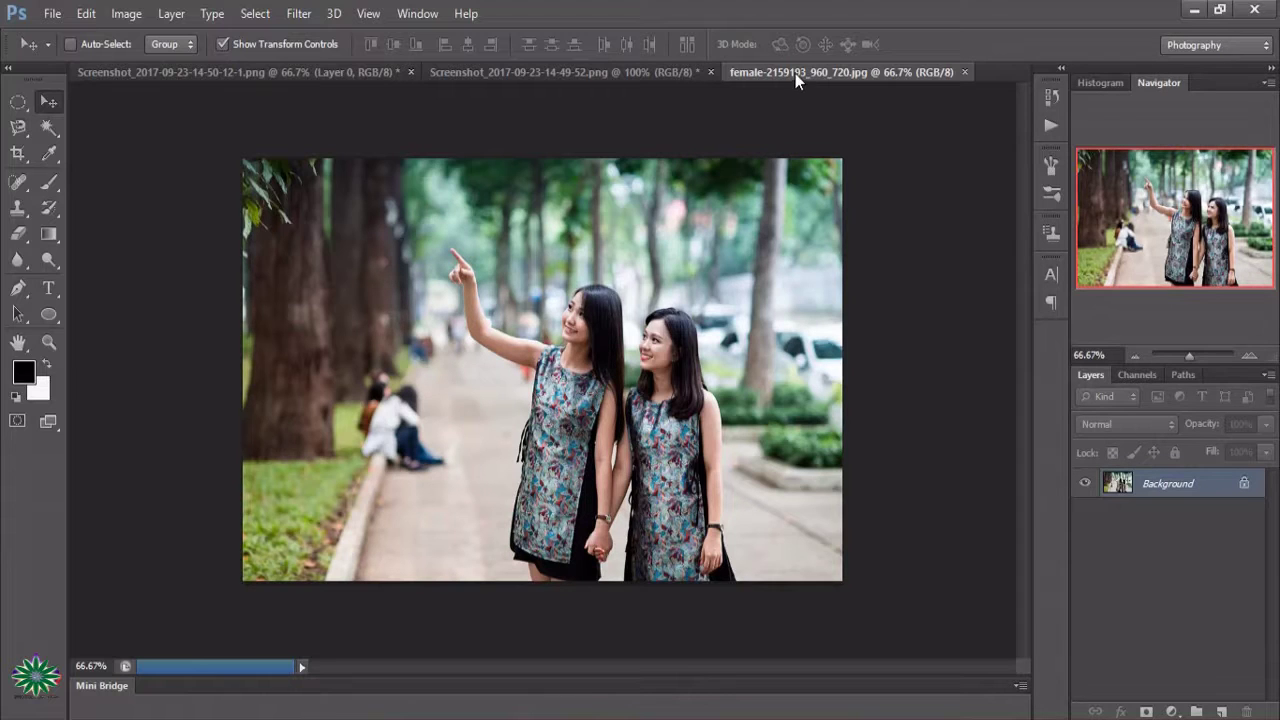
- Zoom the park photo to 100%
left_click(48, 341)
left_click(633, 455)
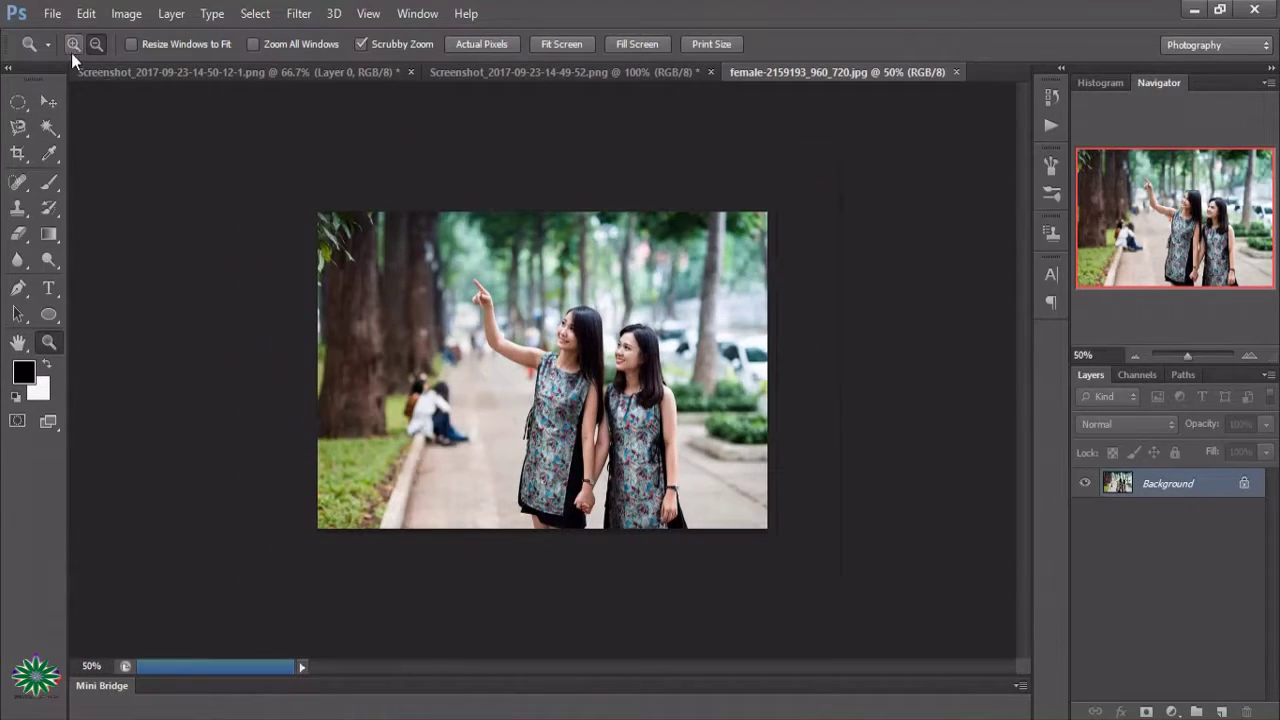
left_click(71, 51)
left_click(734, 347)
left_click(734, 347)
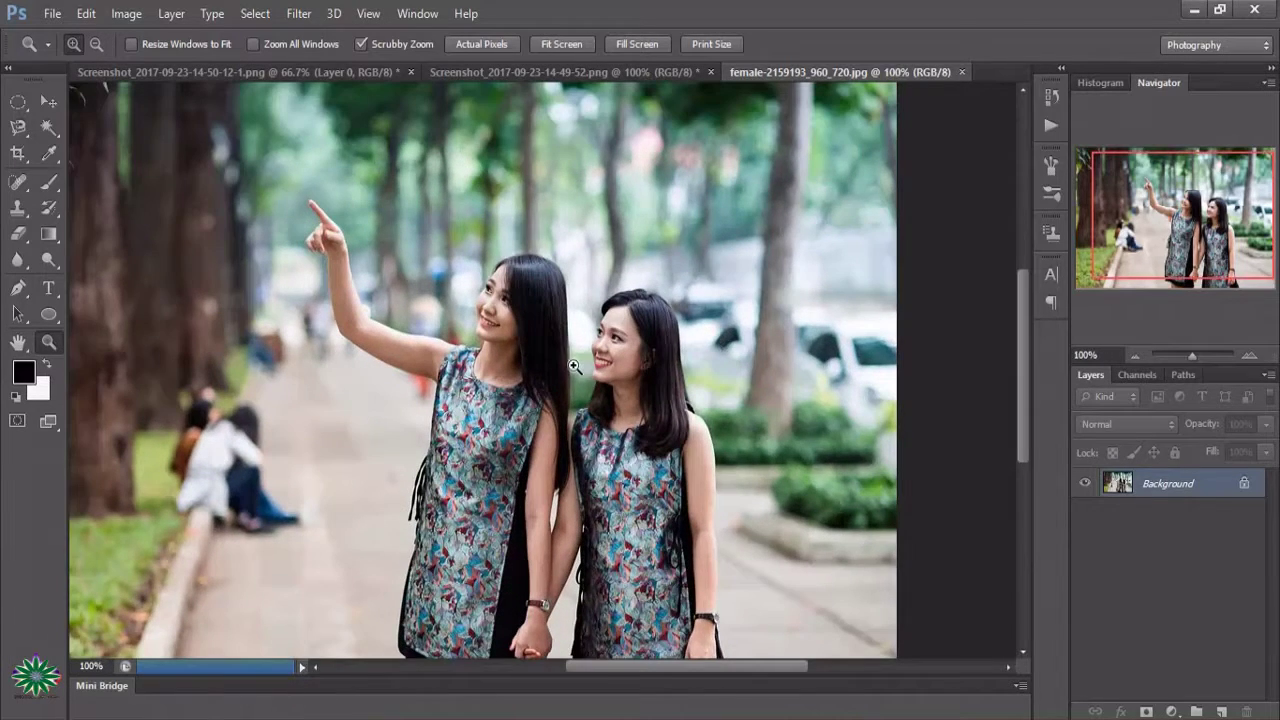
scroll(575, 367, "up", 1)
- Duplicate the Background layer into a Background copy and return to the pink butterfly screenshot
left_click_drag(585, 666, 560, 698)
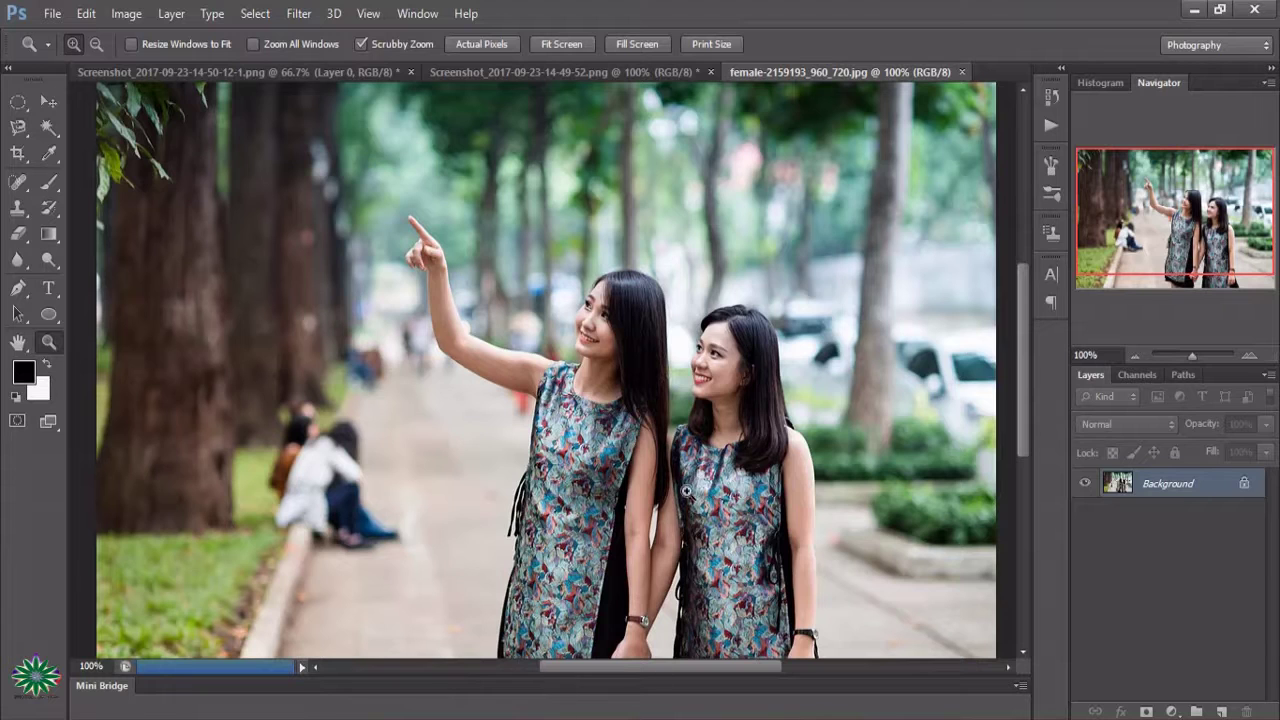
left_click_drag(1218, 496, 1222, 711)
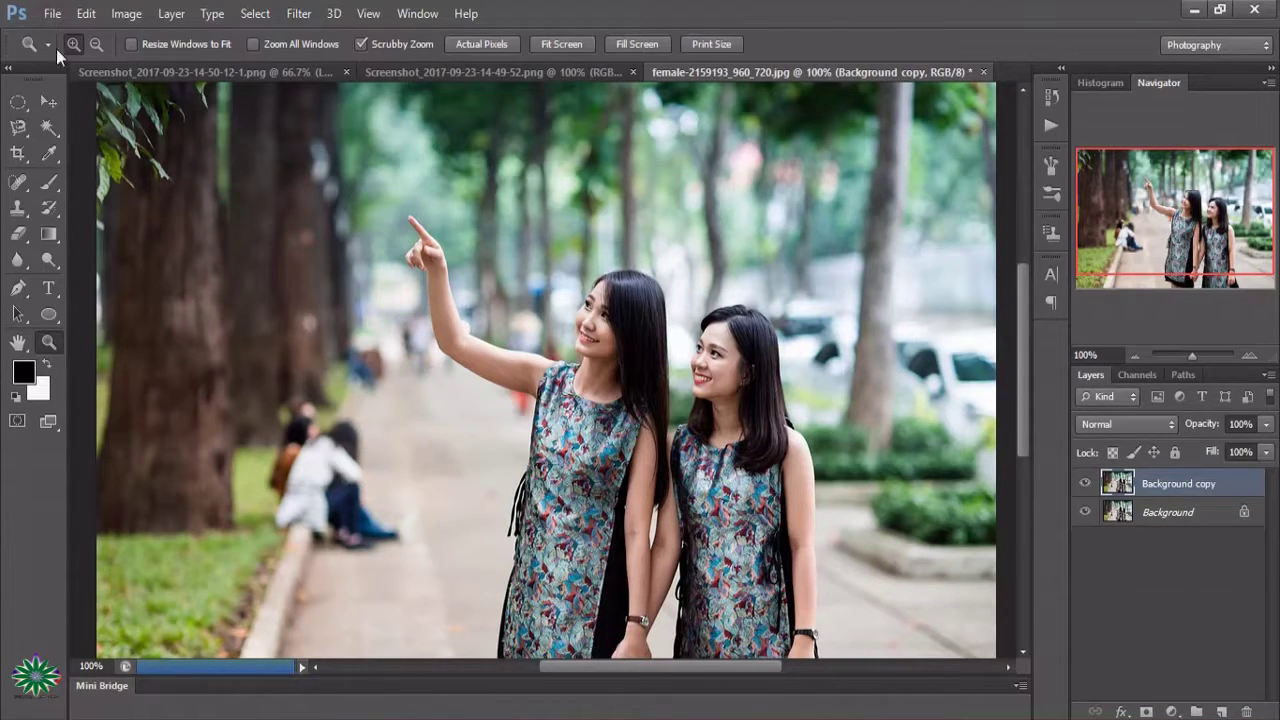
left_click(210, 71)
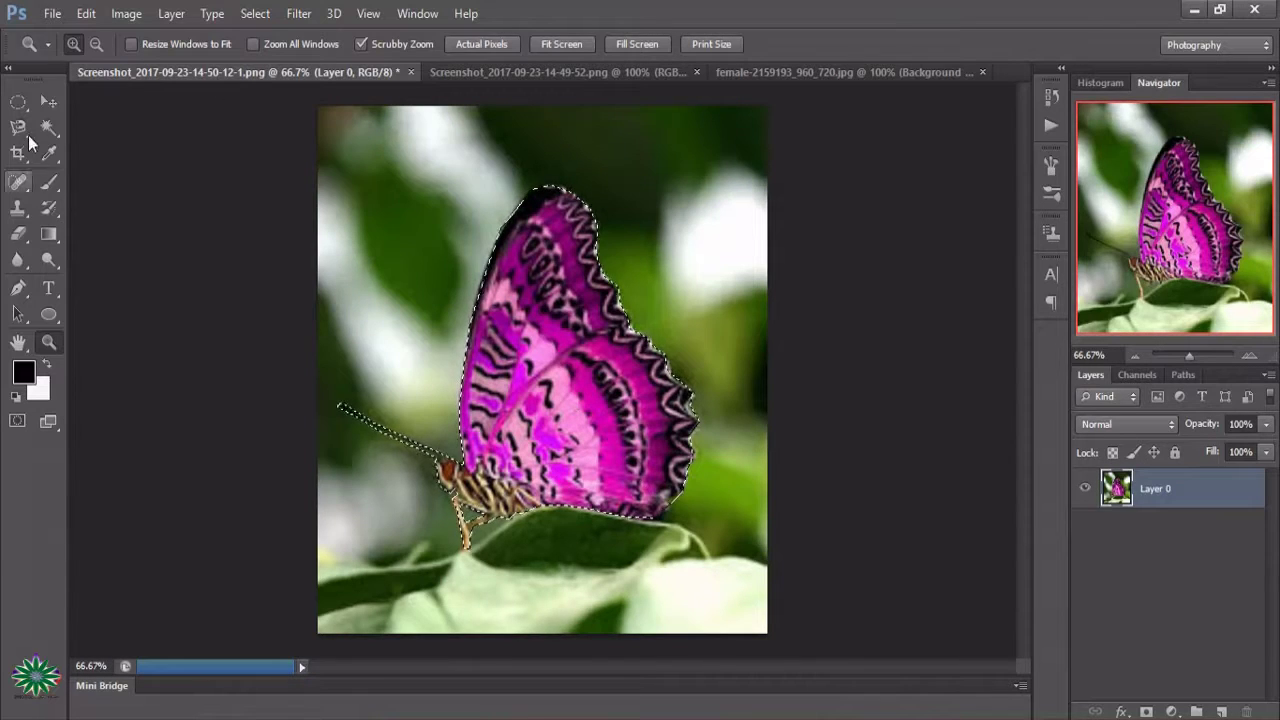
- Bring the pink butterfly cut-out into the park photo as Layer 1 and start squashing it
left_click(42, 96)
mouse_move(595, 368)
left_mouse_down()
mouse_move(826, 82)
mouse_move(316, 302)
mouse_move(357, 397)
mouse_move(345, 396)
left_mouse_up()
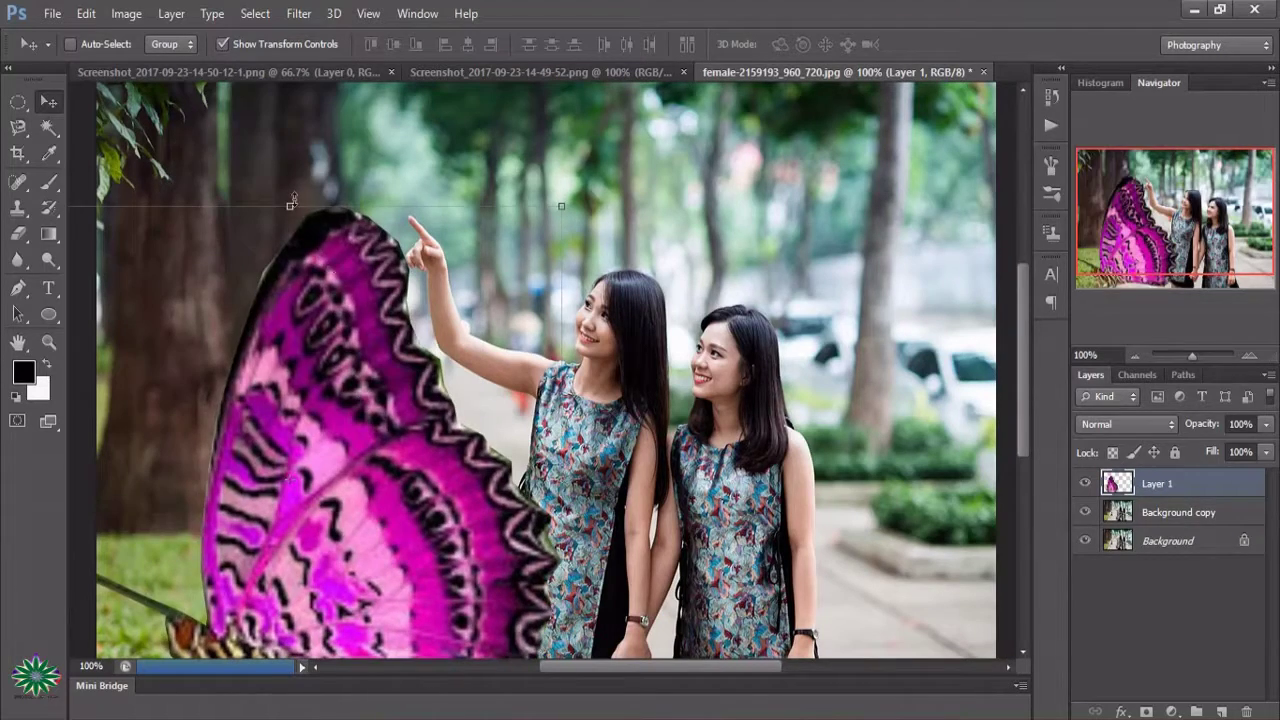
left_click_drag(293, 200, 300, 371)
left_click_drag(373, 442, 638, 238)
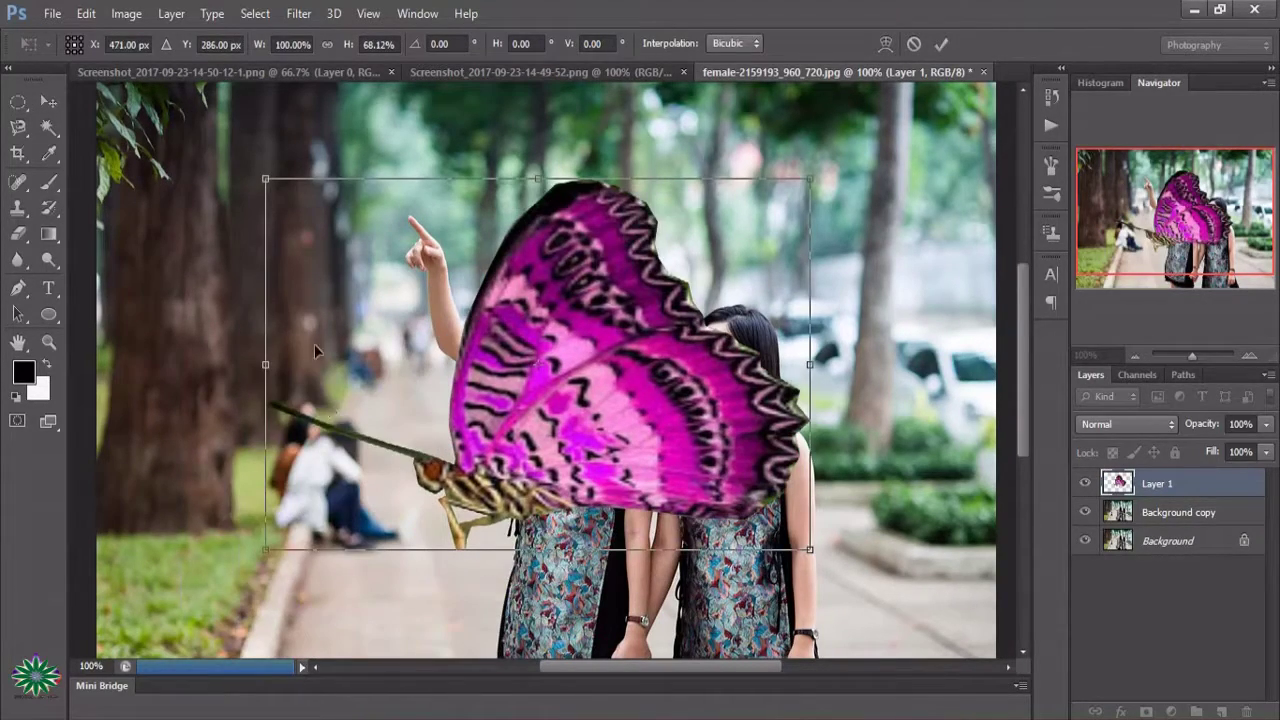
- Scale the butterfly down to about 12% and move it onto the top-left tree
left_click_drag(268, 362, 595, 362)
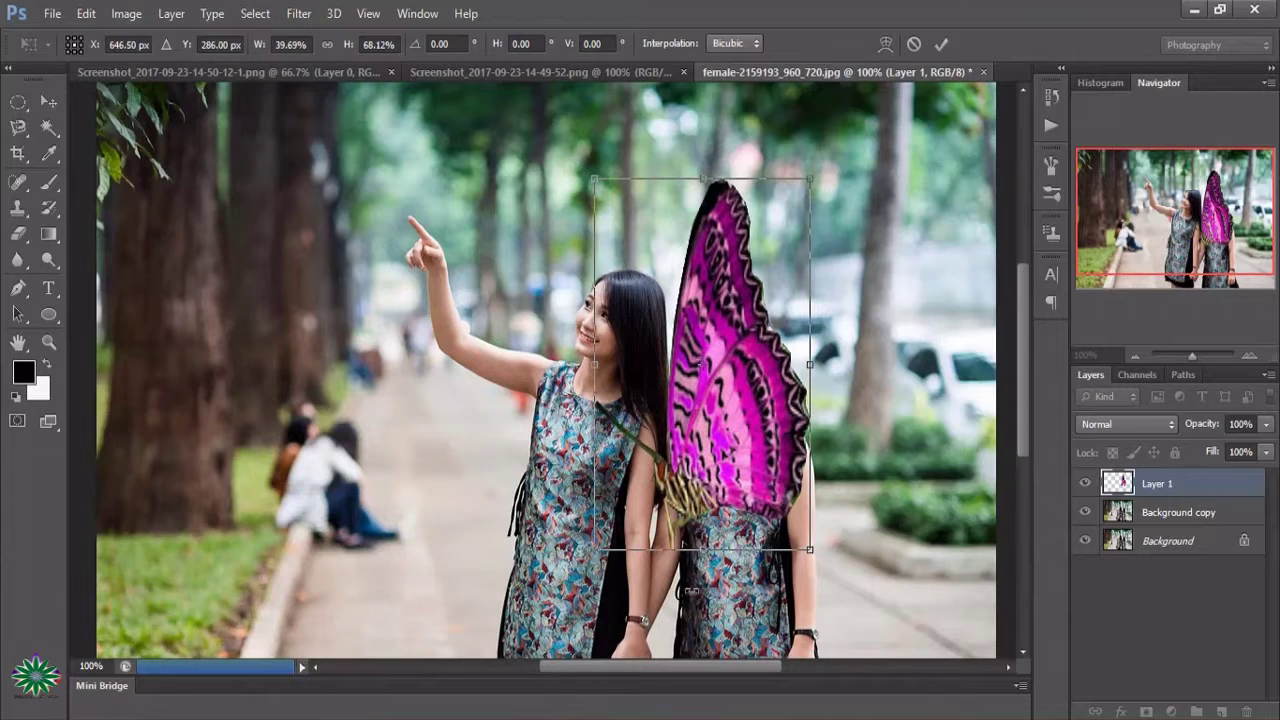
left_click_drag(710, 557, 710, 306)
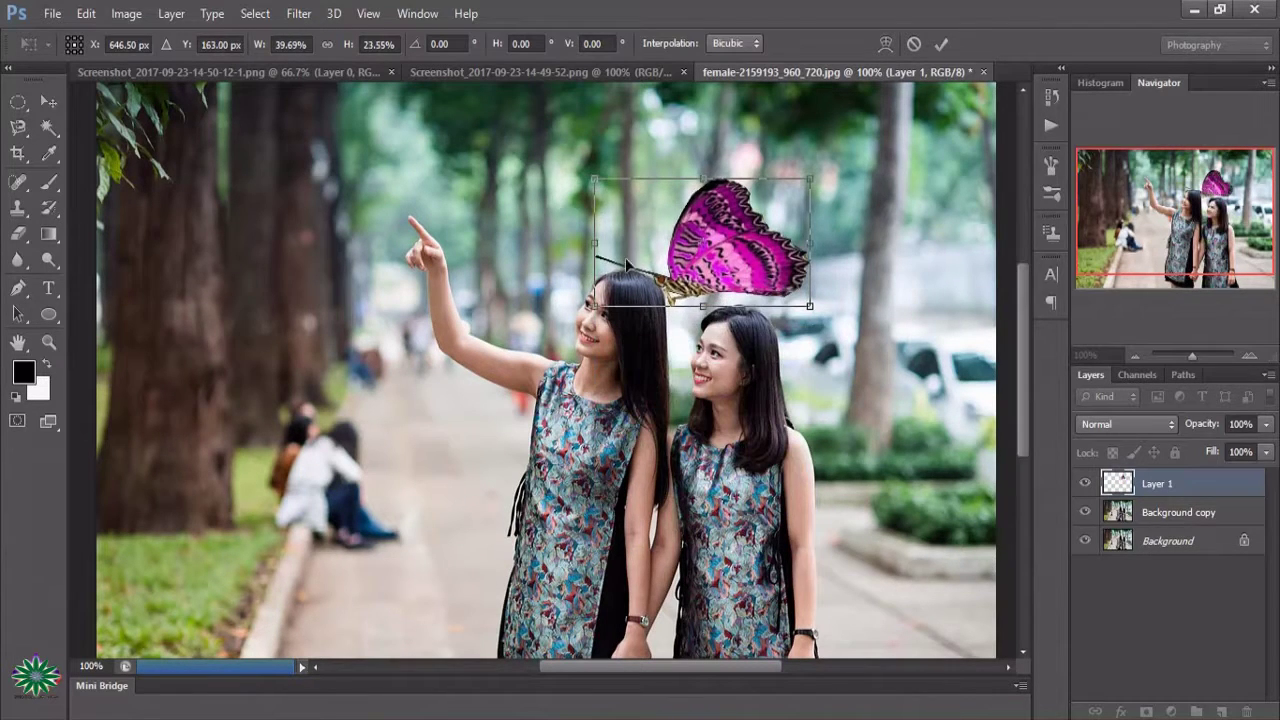
mouse_move(597, 242)
left_mouse_down()
mouse_move(722, 242)
mouse_move(711, 242)
left_mouse_up()
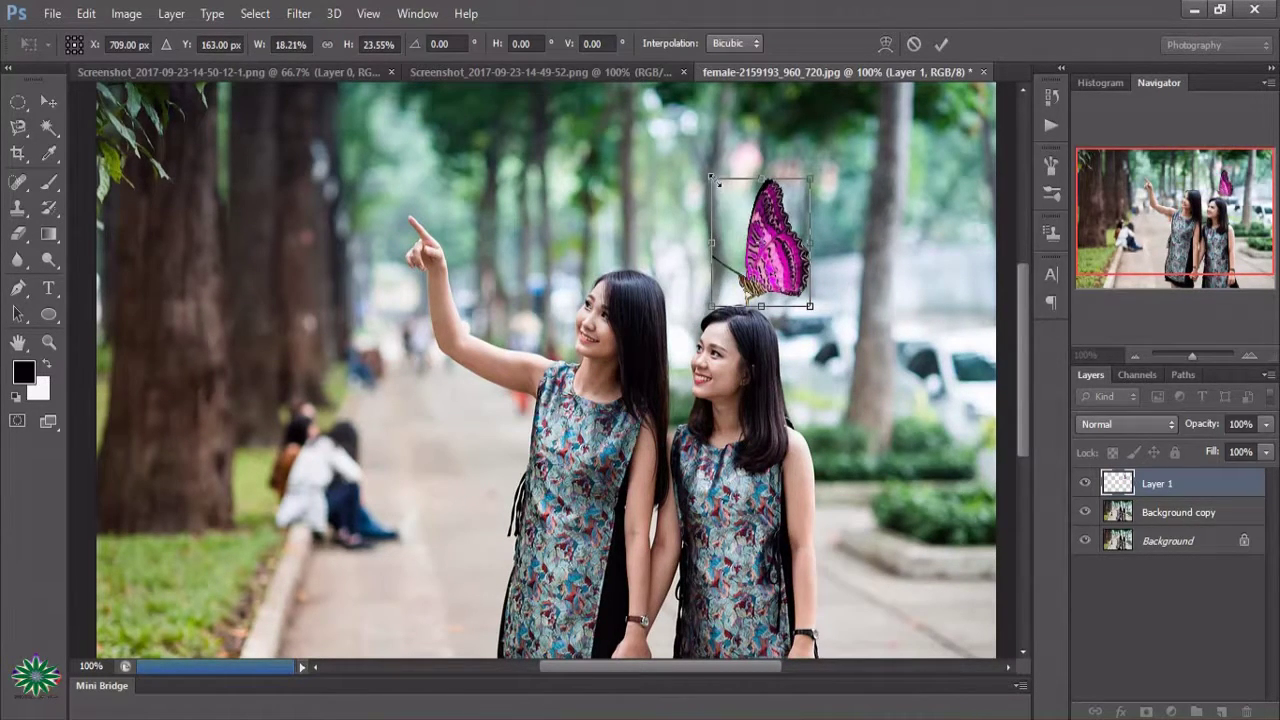
mouse_move(718, 183)
left_mouse_down()
mouse_move(745, 215)
mouse_move(744, 248)
mouse_move(740, 232)
left_mouse_up()
mouse_move(764, 302)
left_mouse_down()
mouse_move(767, 314)
mouse_move(673, 275)
mouse_move(250, 185)
mouse_move(177, 149)
mouse_move(176, 130)
left_mouse_up()
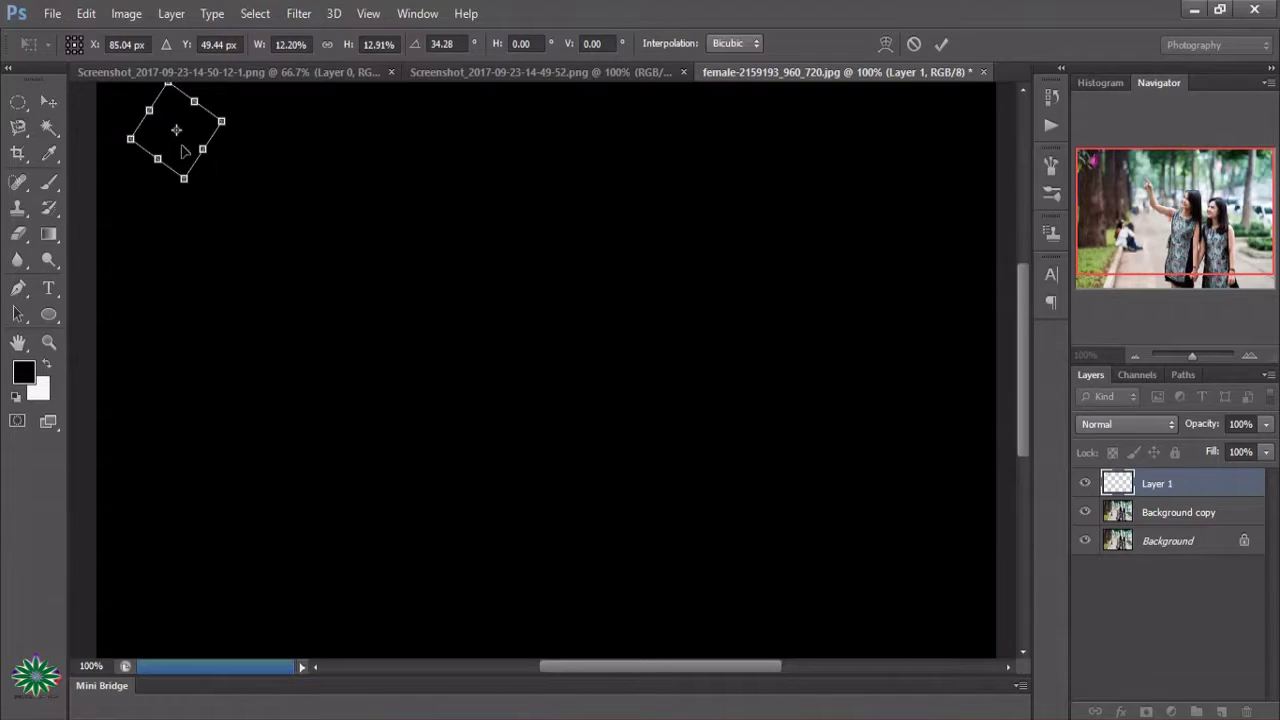
- Commit the placement, then tilt the butterfly about 19° clockwise and enlarge it slightly
left_click(940, 44)
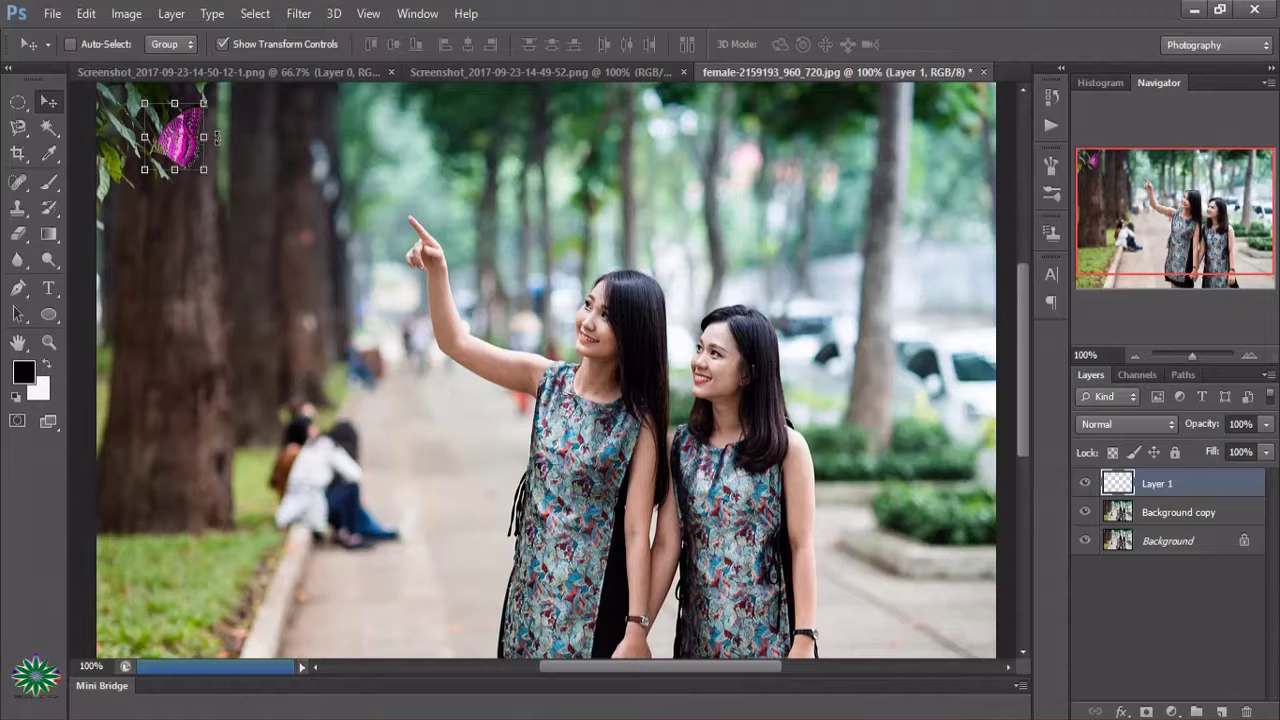
mouse_move(217, 137)
left_mouse_down()
mouse_move(222, 113)
mouse_move(204, 127)
left_mouse_up()
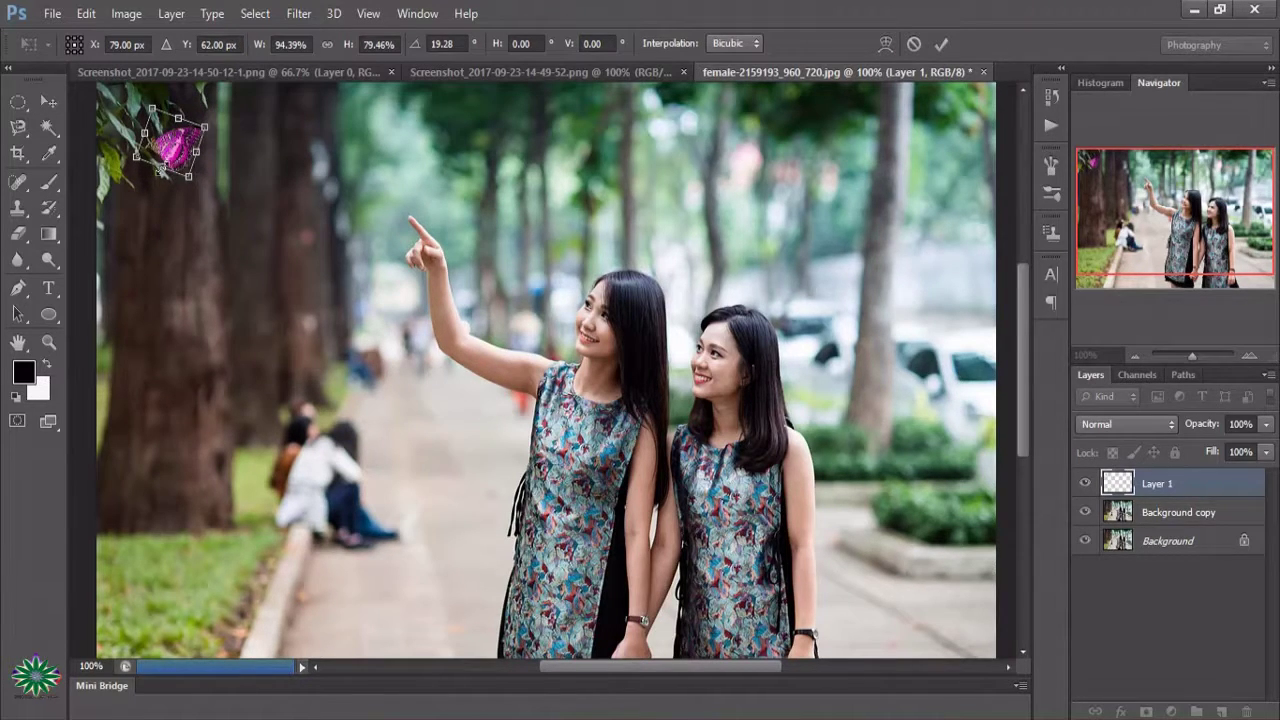
left_click_drag(188, 177, 190, 213)
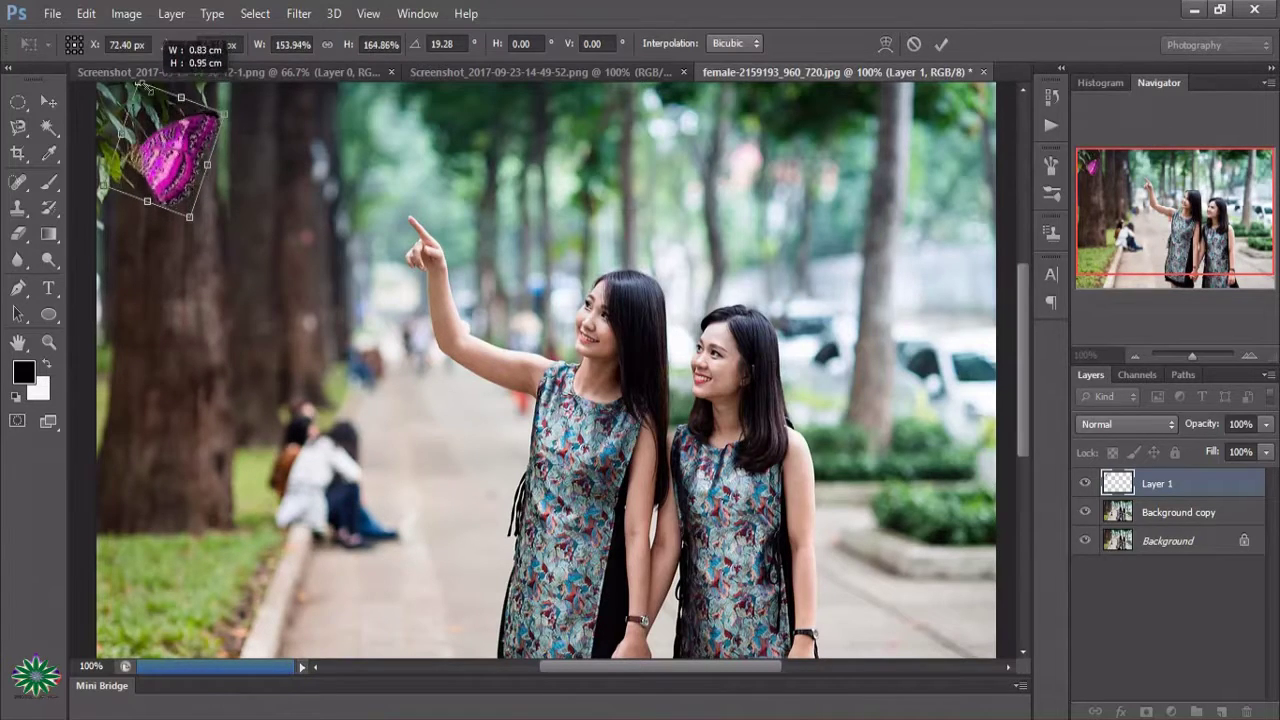
left_click_drag(152, 108, 137, 84)
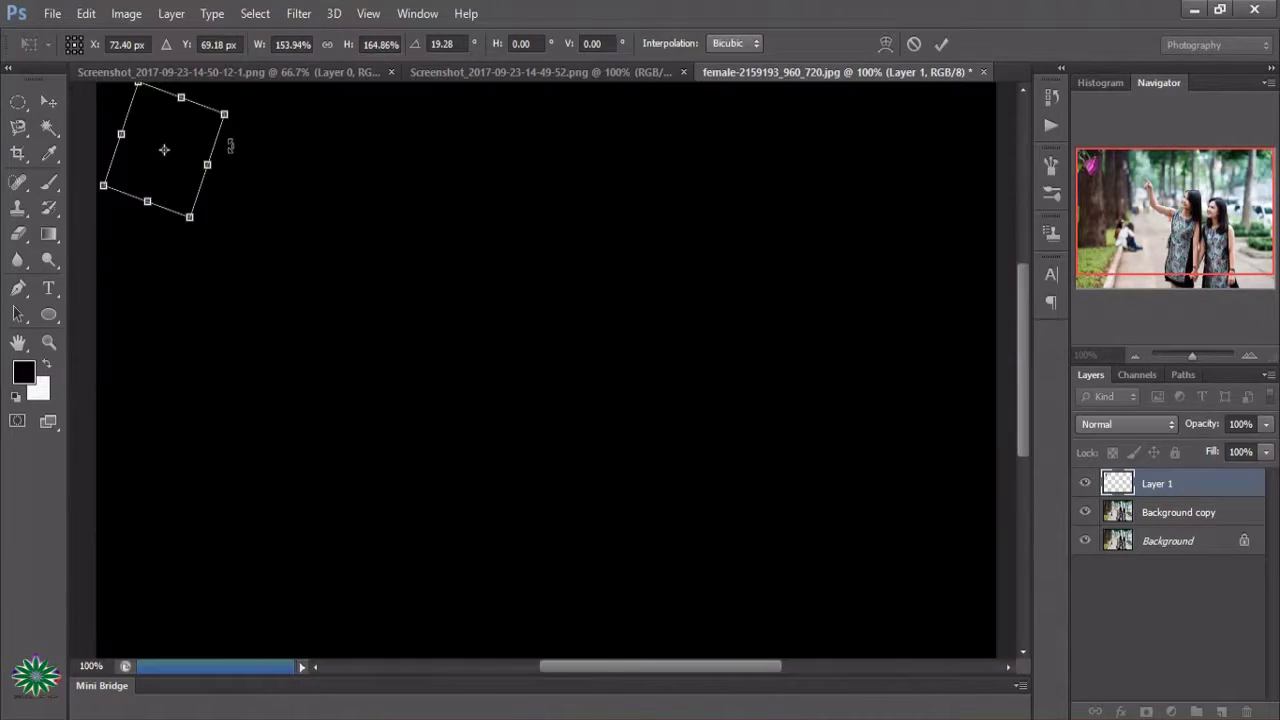
left_click(941, 44)
- Shrink the butterfly back, stretch it to 106.58% height, and settle it lower among the leaves
mouse_move(222, 101)
left_mouse_down()
mouse_move(177, 146)
mouse_move(162, 135)
mouse_move(175, 172)
mouse_move(113, 148)
mouse_move(172, 178)
mouse_move(188, 148)
left_mouse_up()
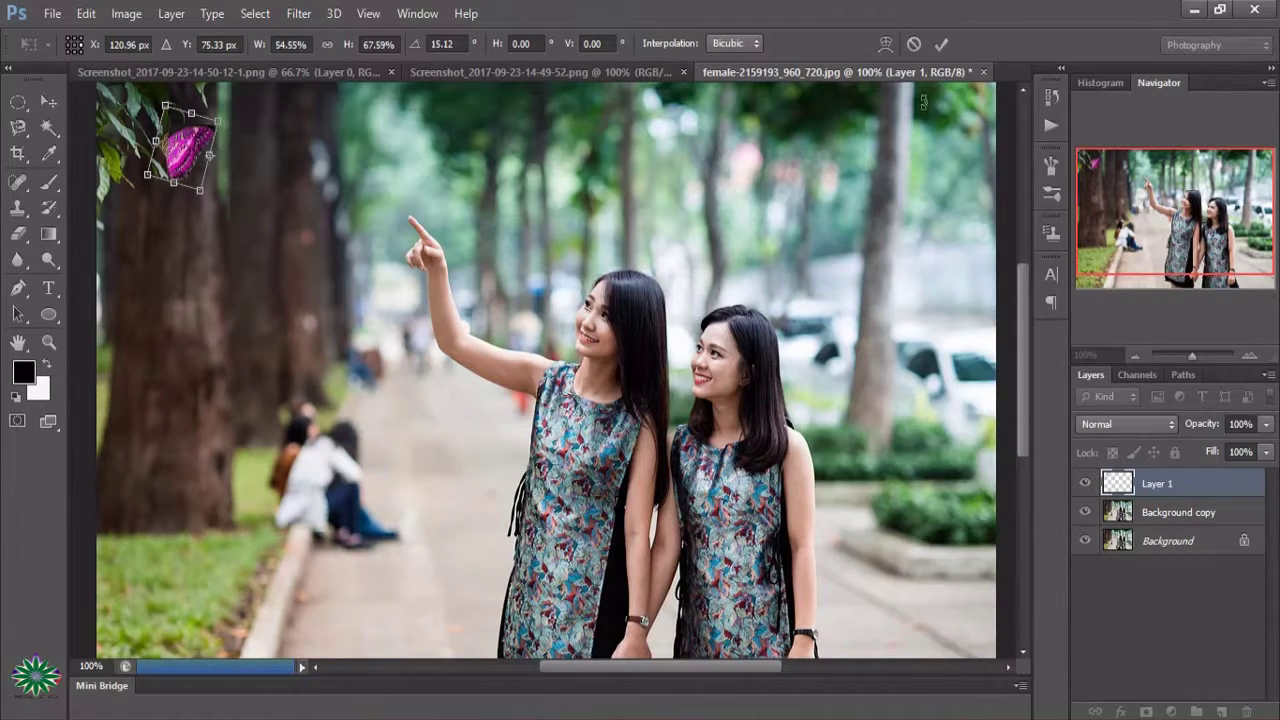
left_click(941, 44)
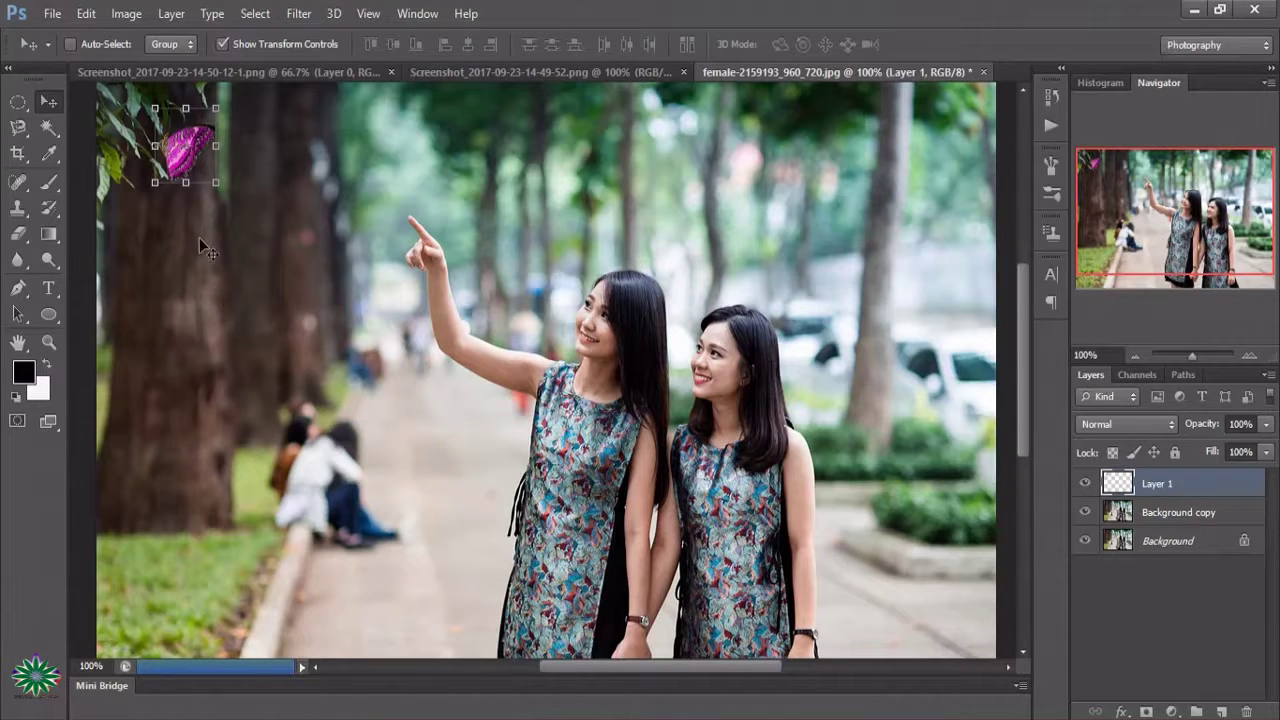
left_click_drag(188, 182, 188, 188)
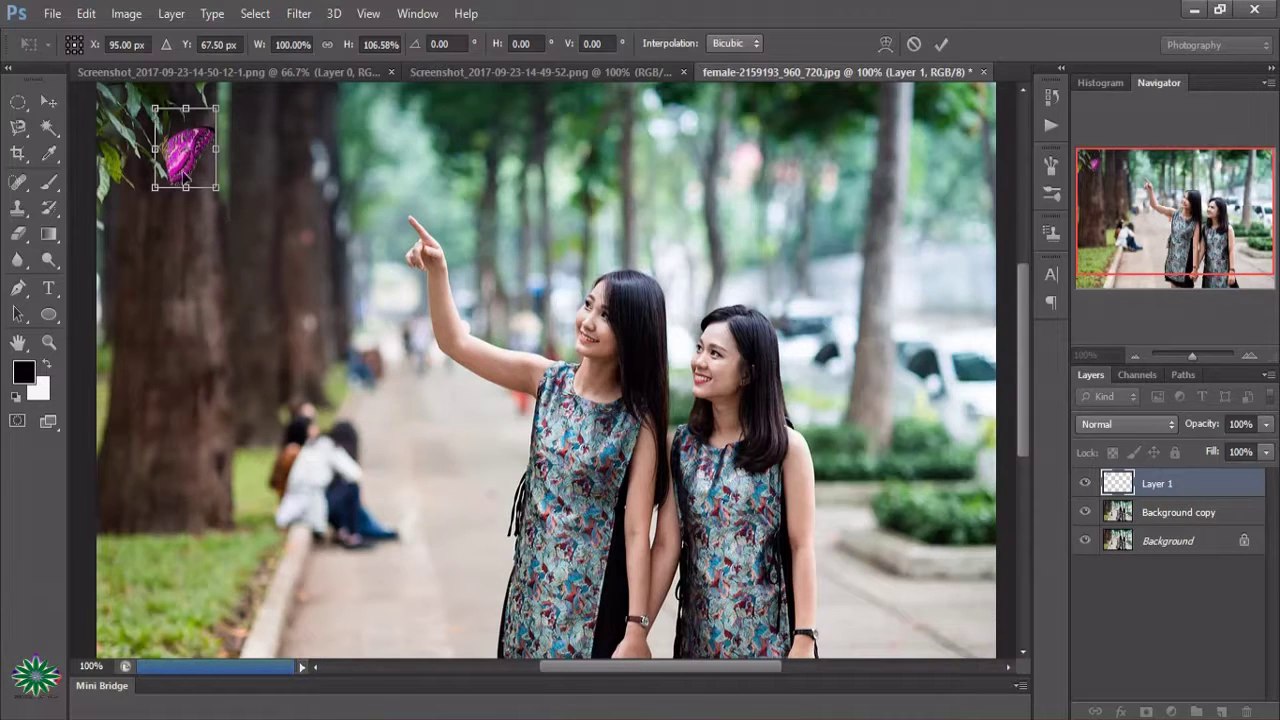
left_click_drag(189, 166, 155, 191)
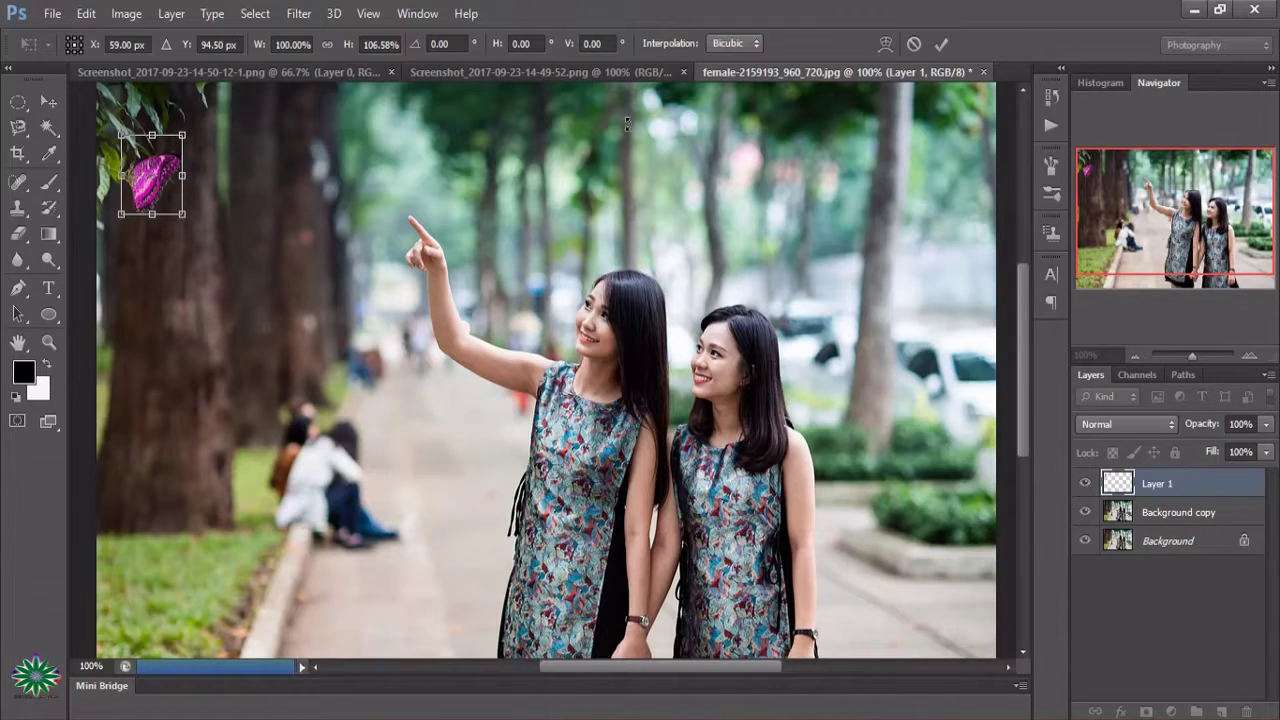
left_click(941, 44)
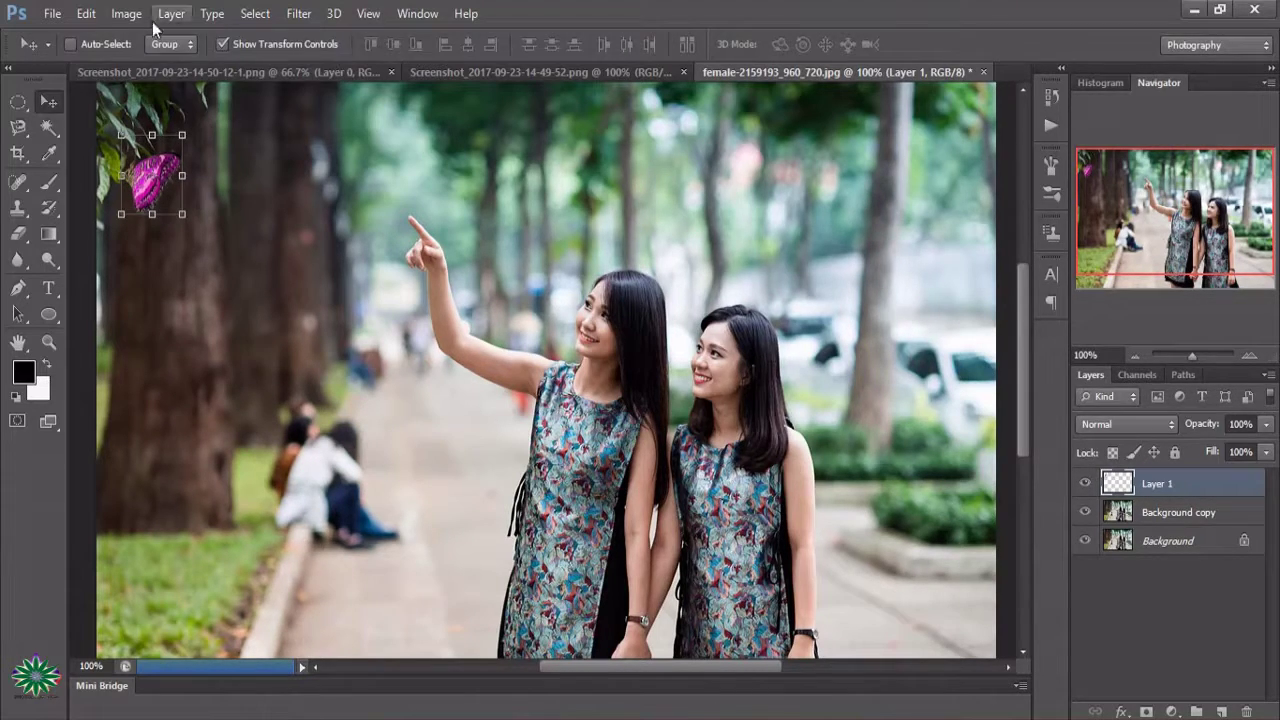
- Set the butterfly's Master Hue/Saturation to Hue +14, Saturation +42, Lightness +12
left_click(127, 14)
mouse_move(154, 64)
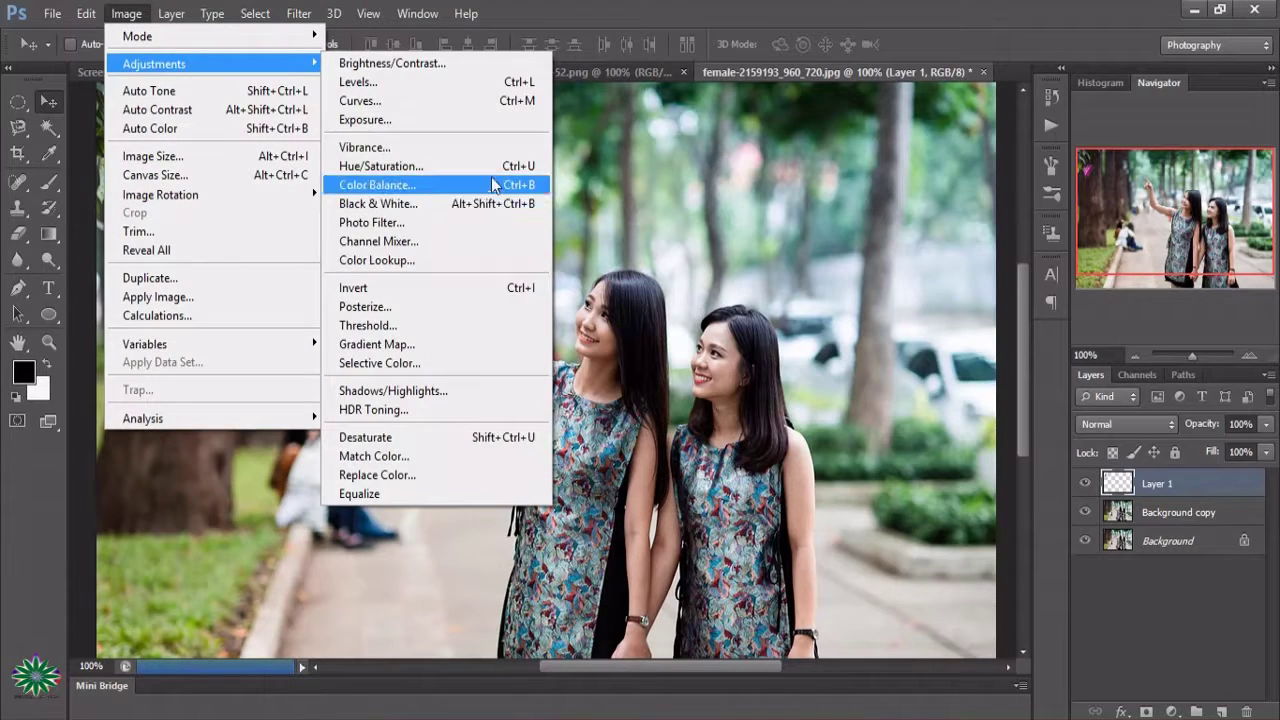
left_click(380, 166)
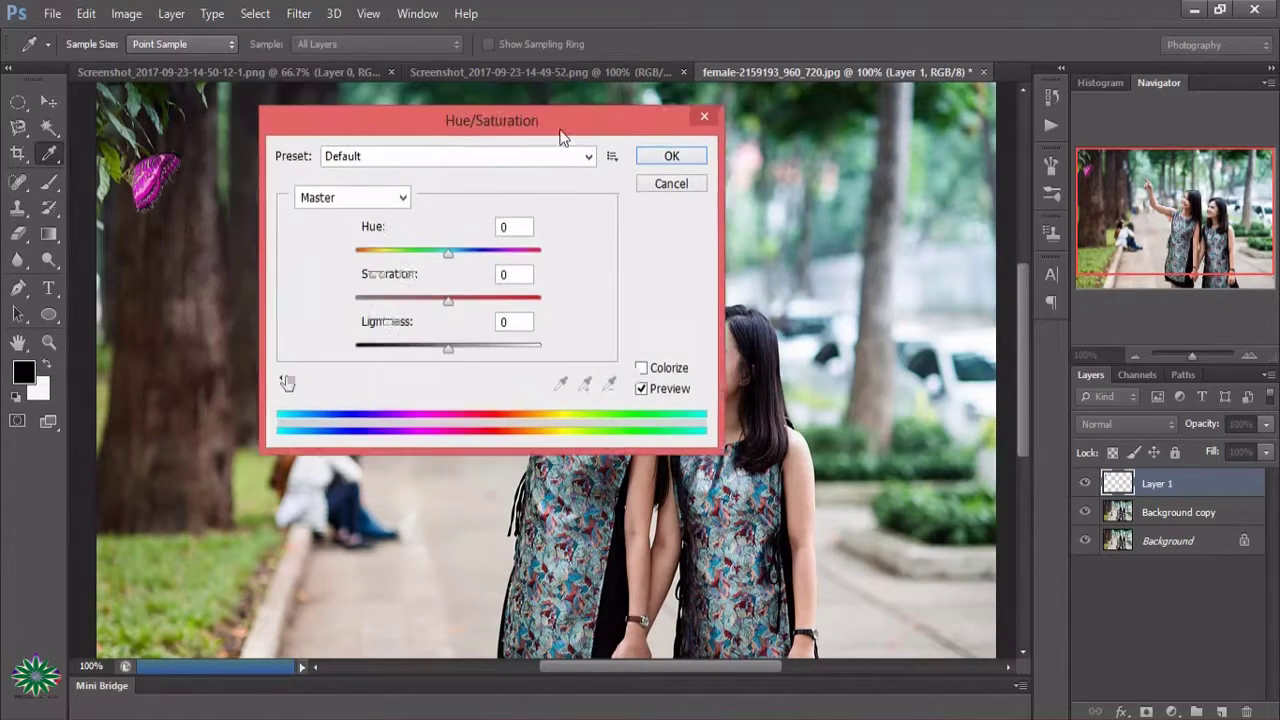
mouse_move(538, 247)
left_mouse_down()
mouse_move(612, 270)
mouse_move(594, 266)
left_mouse_up()
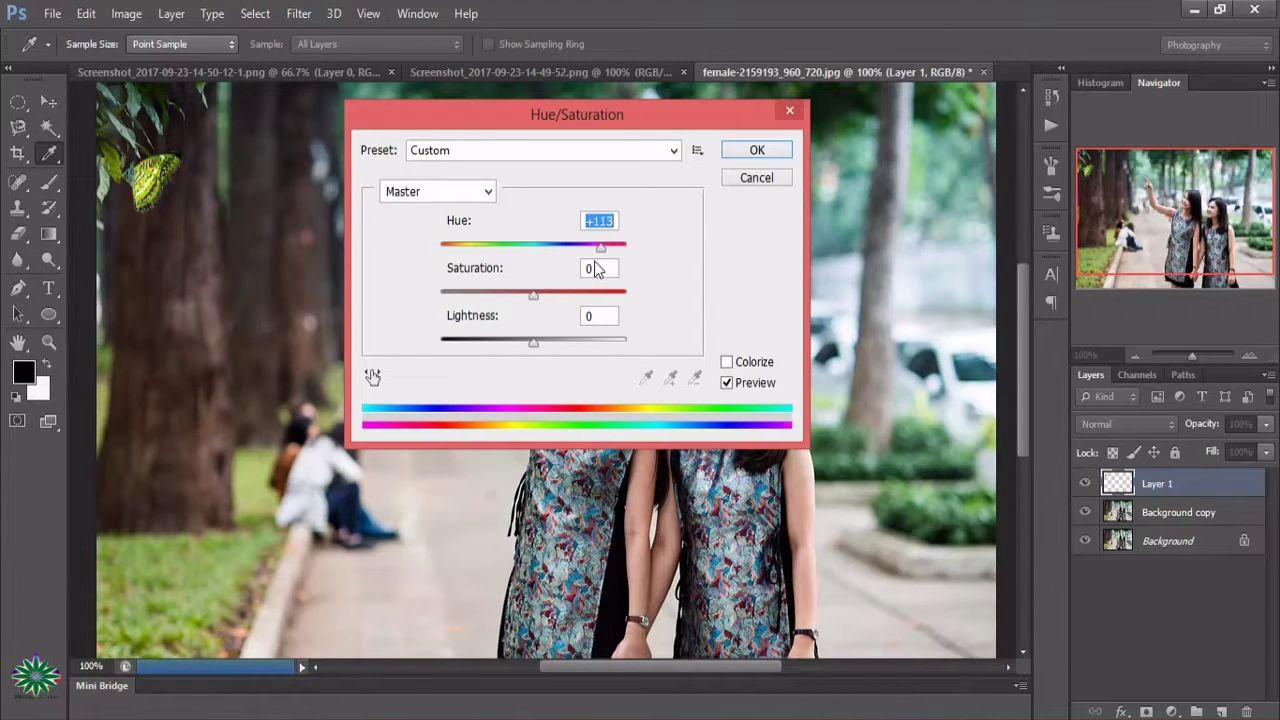
mouse_move(533, 293)
left_mouse_down()
mouse_move(604, 302)
mouse_move(572, 309)
left_mouse_up()
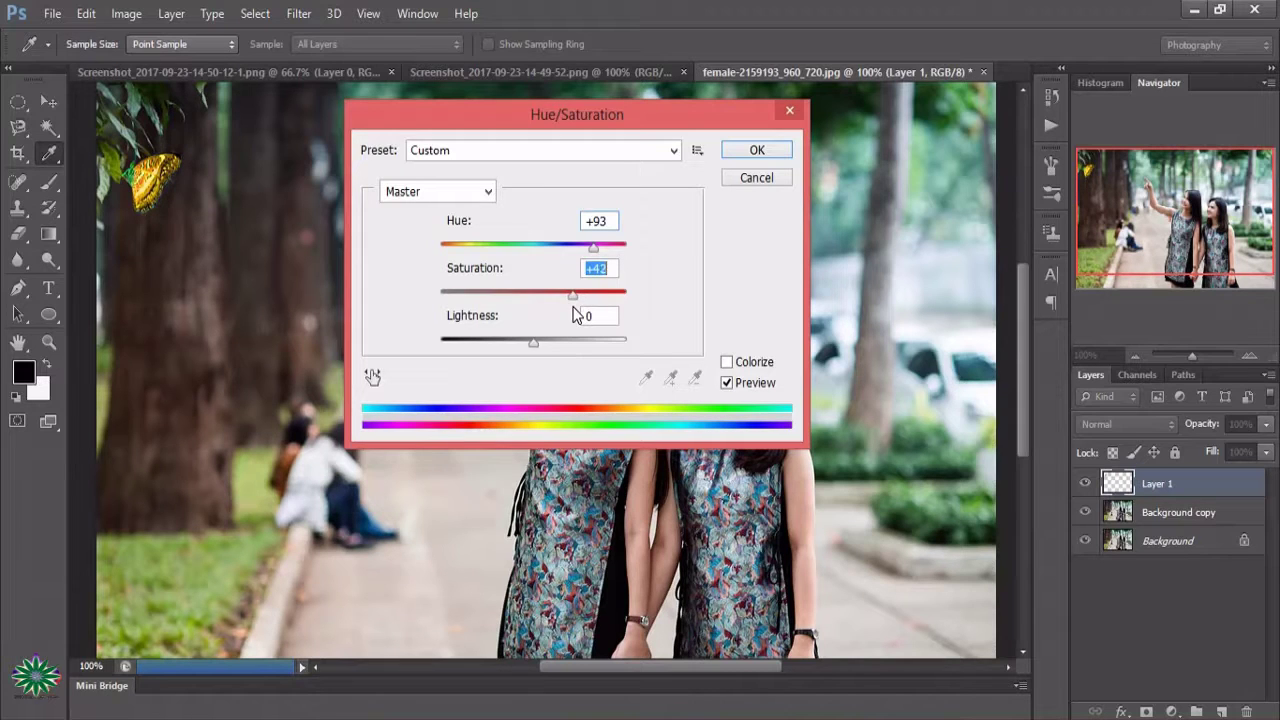
left_click_drag(543, 355, 549, 348)
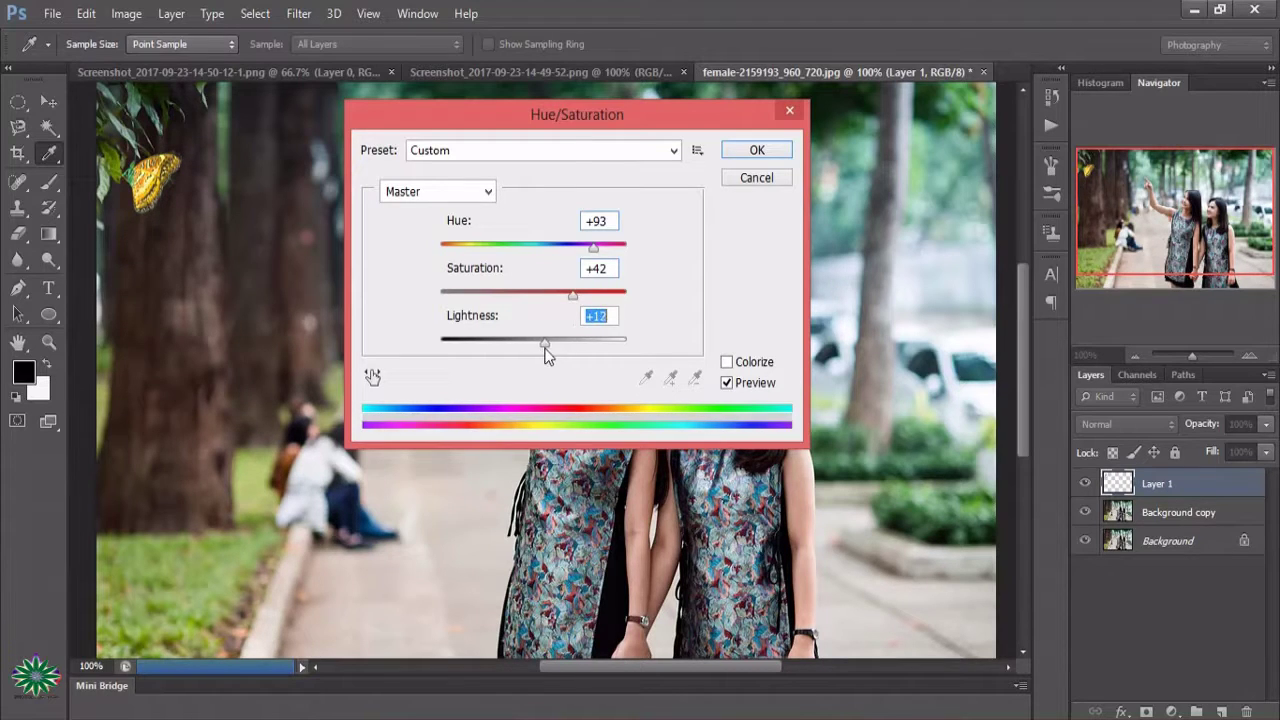
left_click_drag(594, 250, 548, 253)
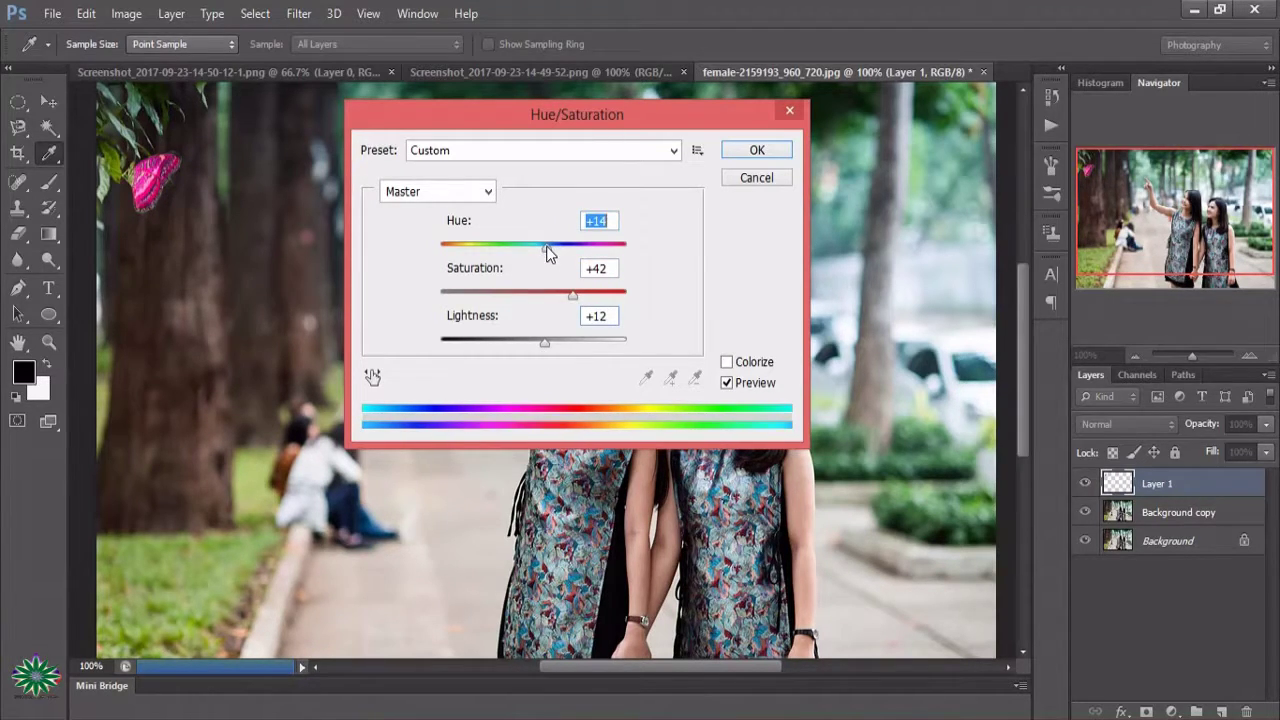
- Adjust the Greens range to Hue +35, Saturation +27, Lightness -13 and apply
left_click(487, 191)
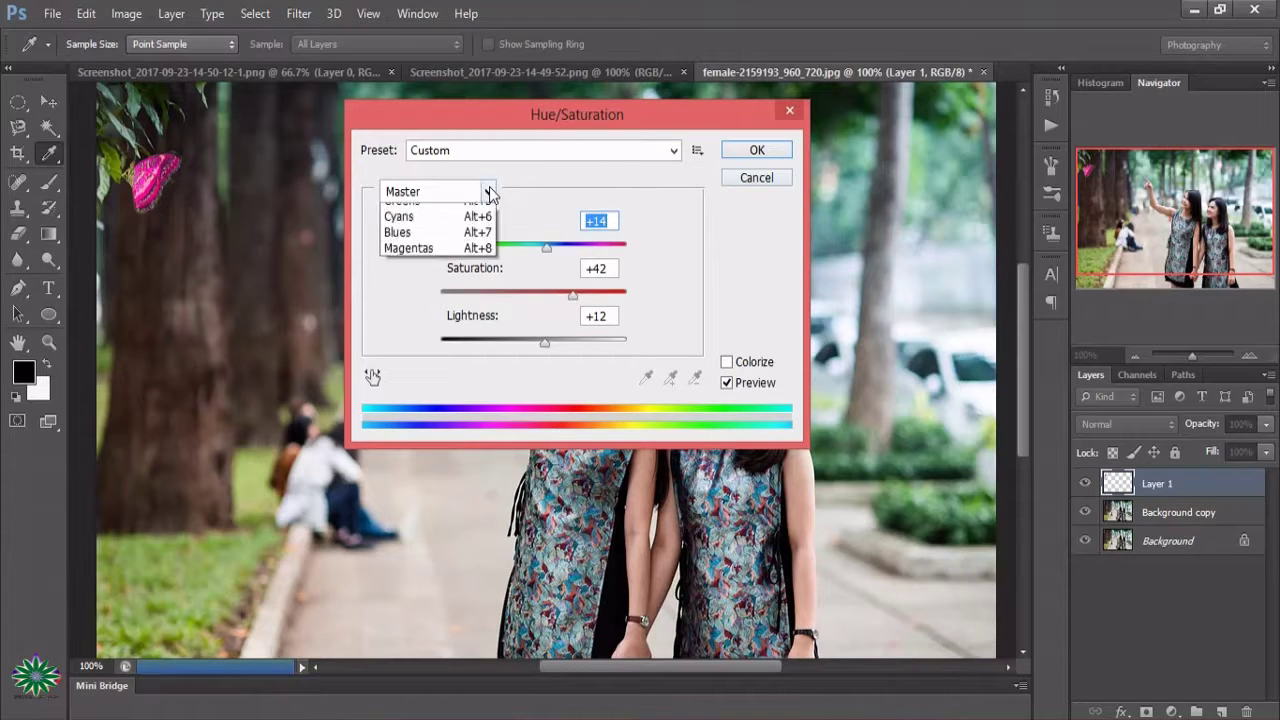
left_click(452, 261)
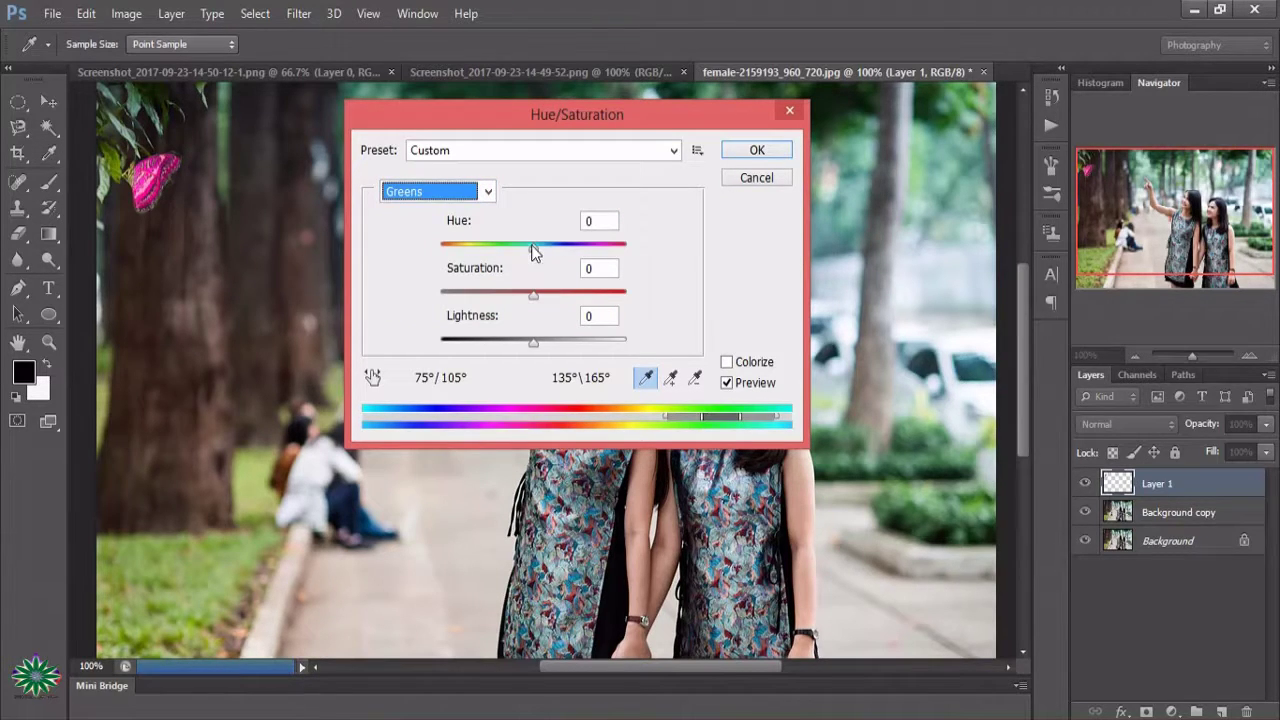
left_click_drag(532, 246, 553, 257)
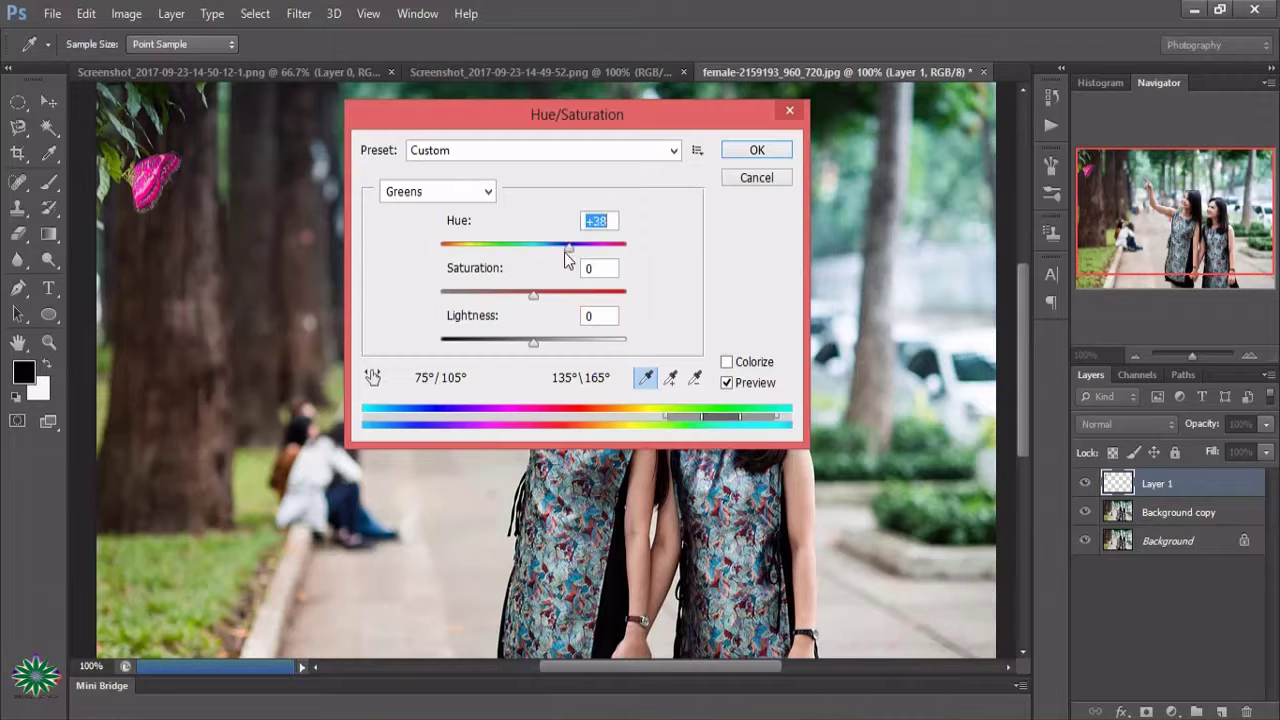
left_click_drag(566, 258, 588, 262)
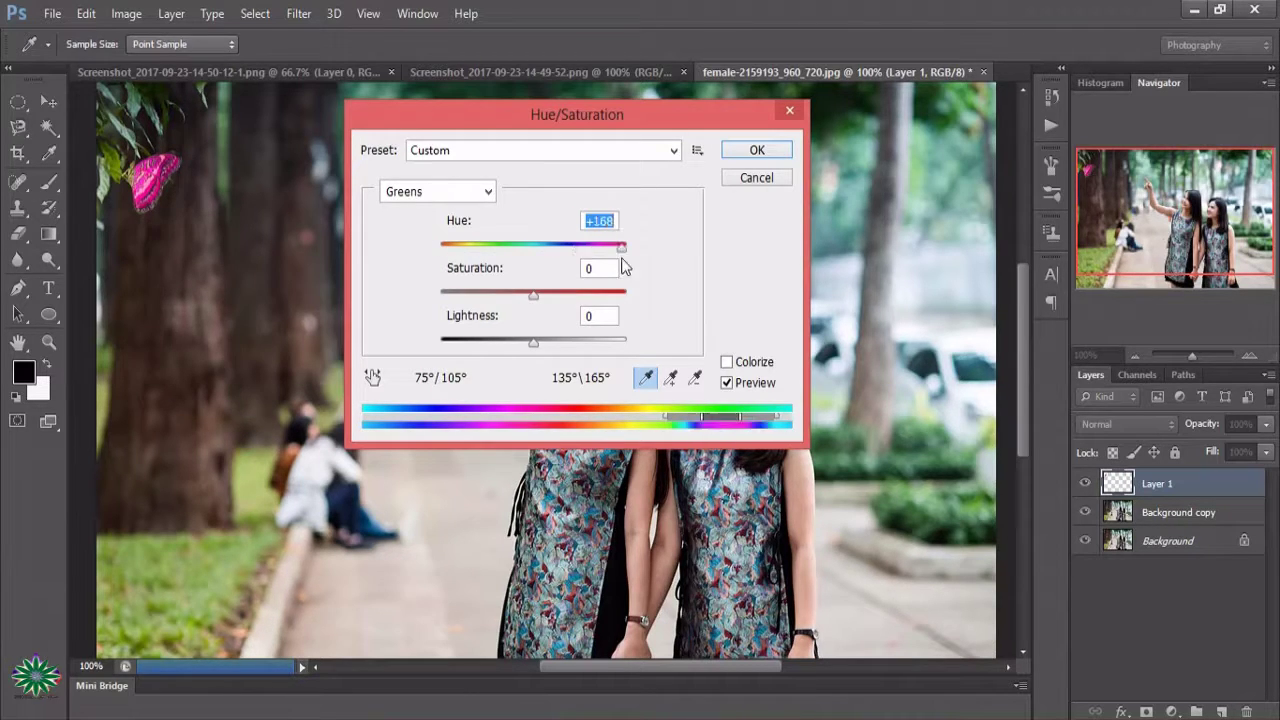
left_click_drag(585, 255, 566, 253)
left_click_drag(533, 296, 558, 297)
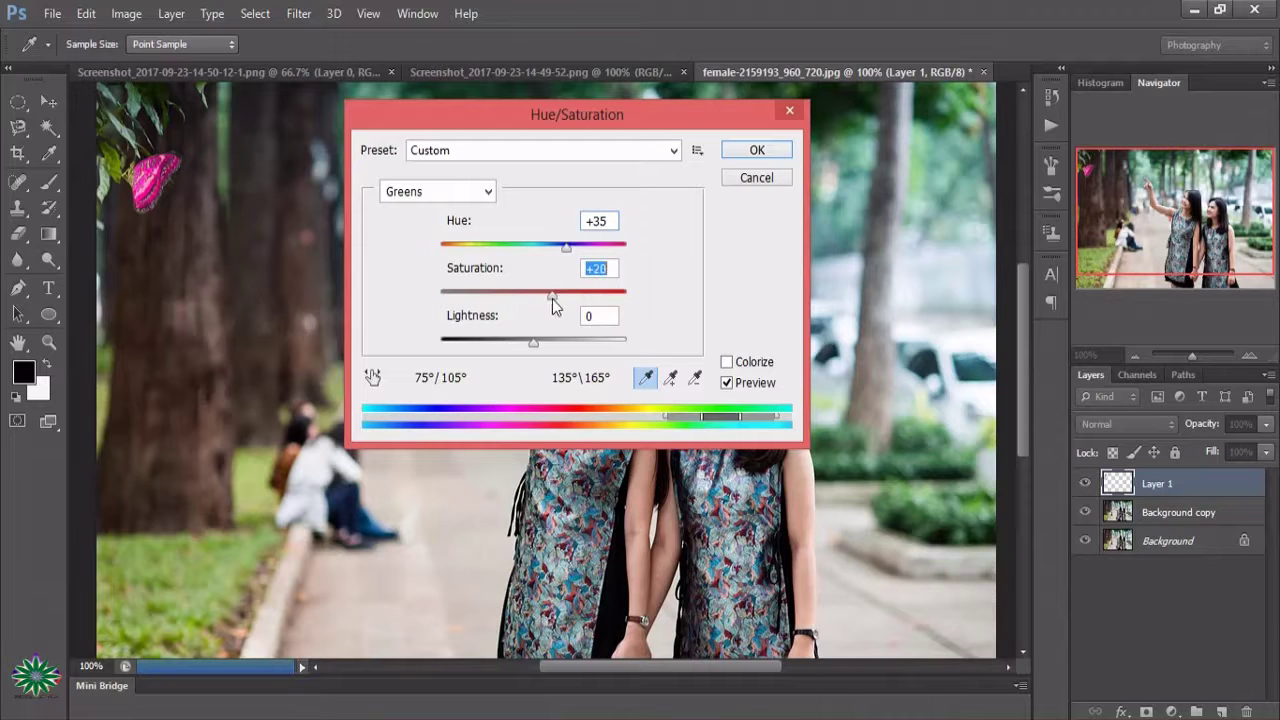
left_click_drag(534, 341, 521, 342)
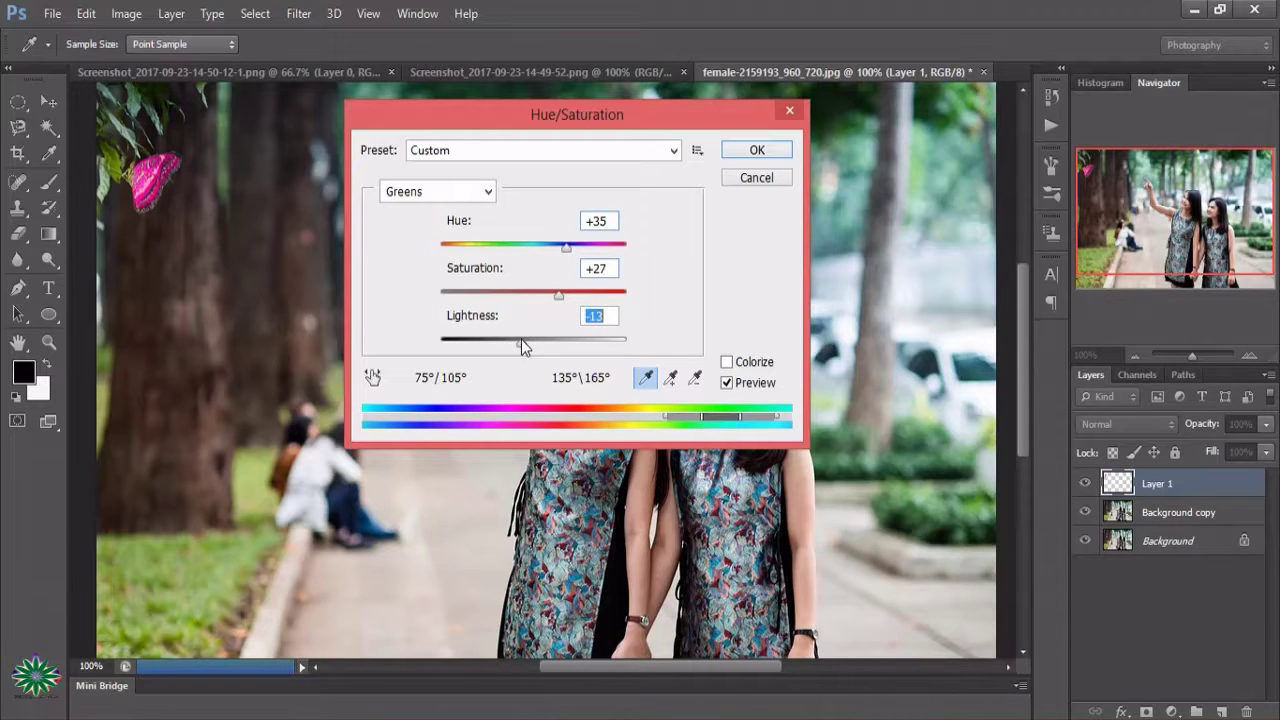
left_click(757, 152)
- Apply a Curves adjustment raising the RGB midpoint from input 128 to output 137
left_click(145, 15)
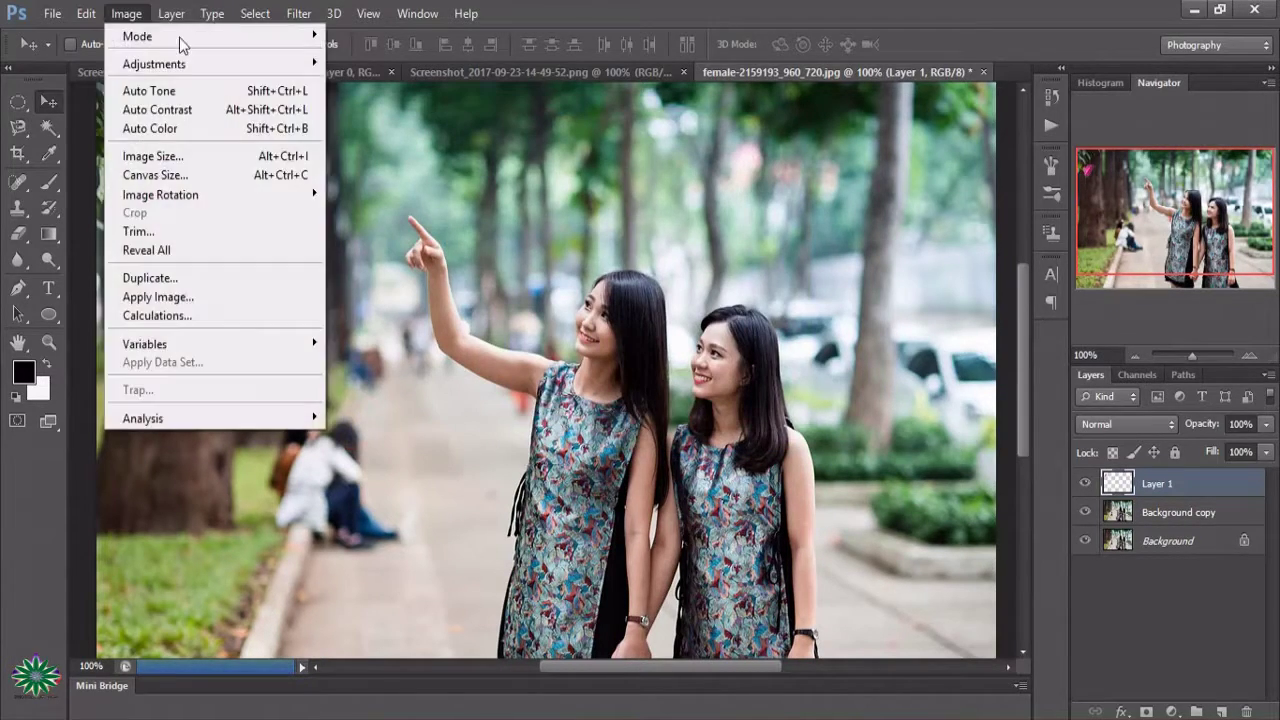
left_click(129, 15)
left_click(129, 15)
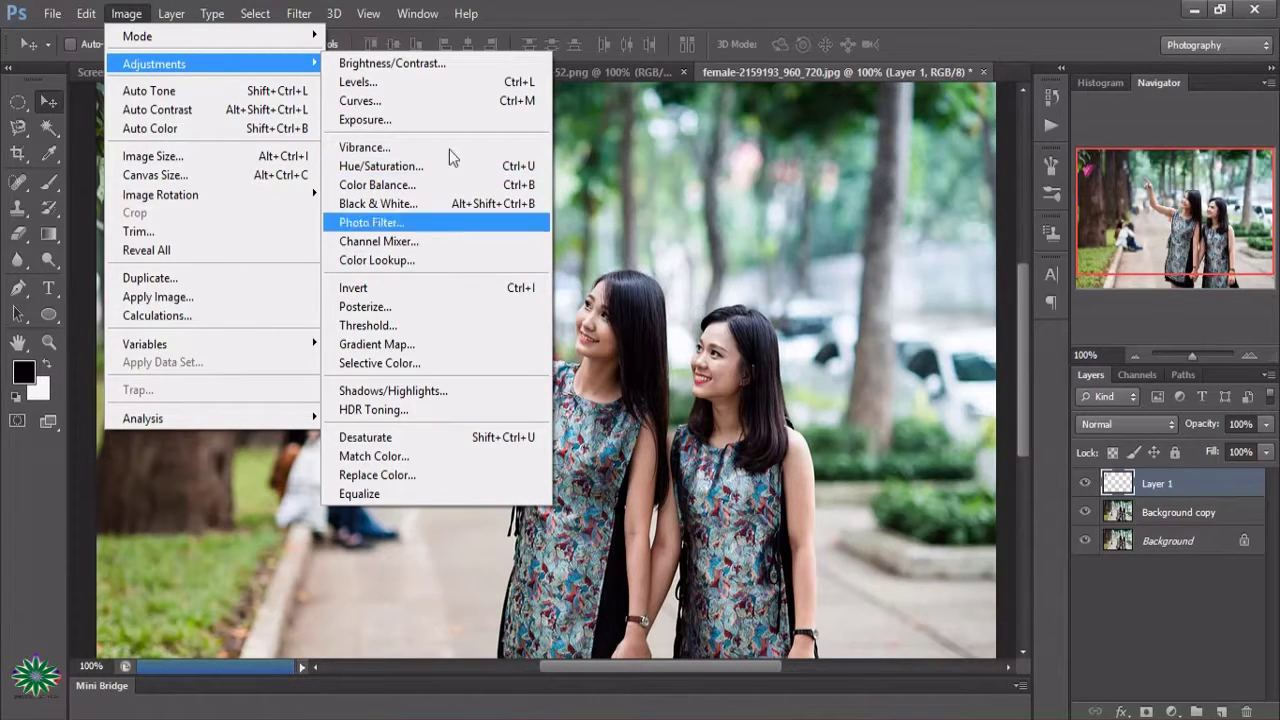
left_click(450, 106)
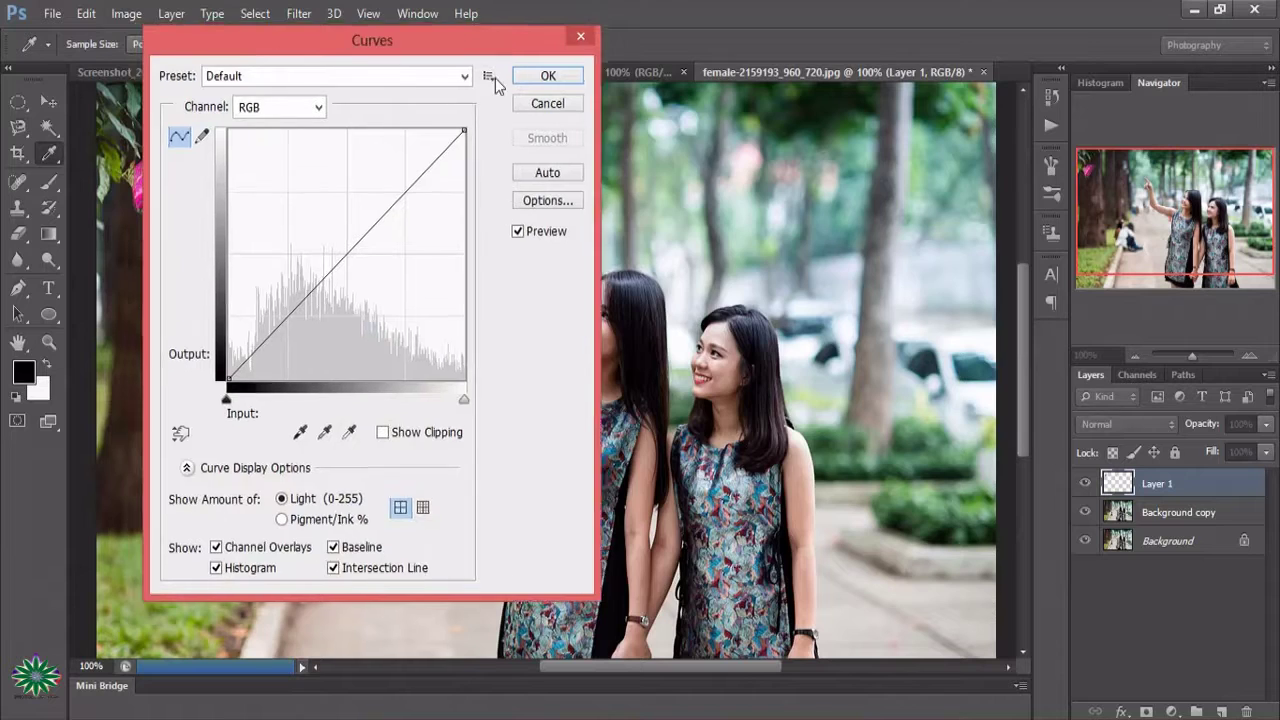
left_click_drag(360, 28, 568, 80)
left_click_drag(551, 298, 551, 289)
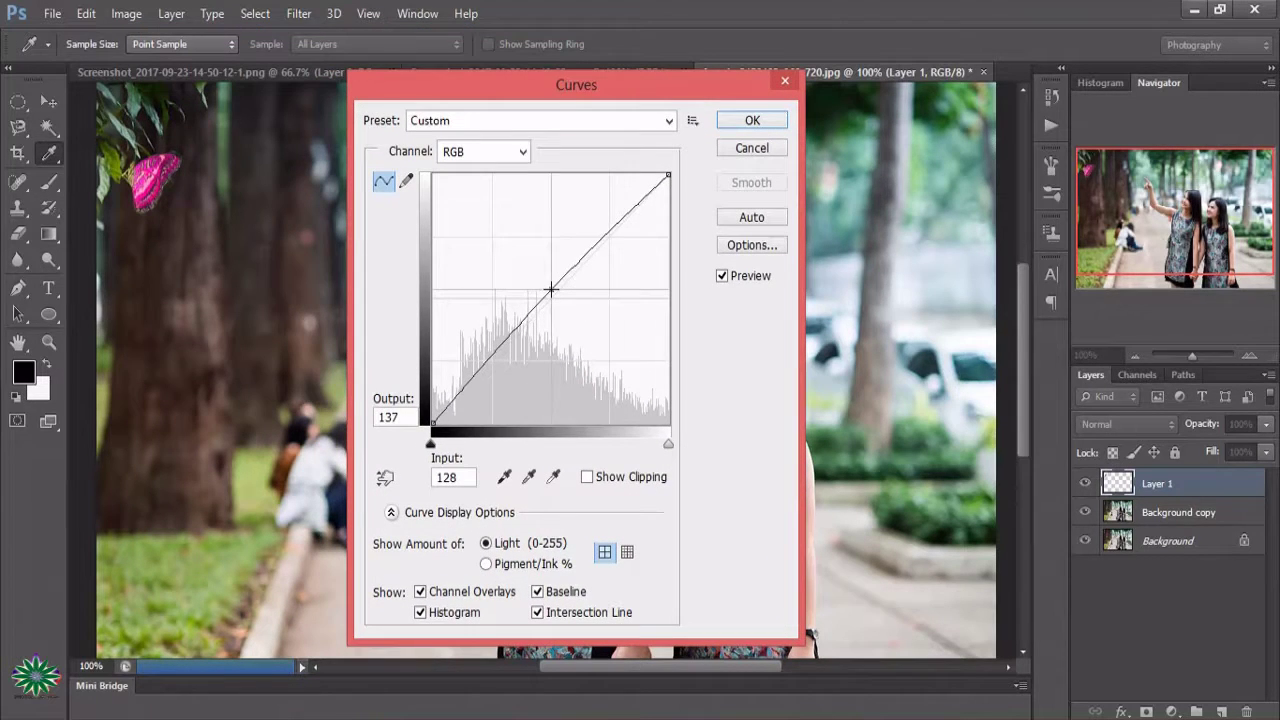
left_click(752, 120)
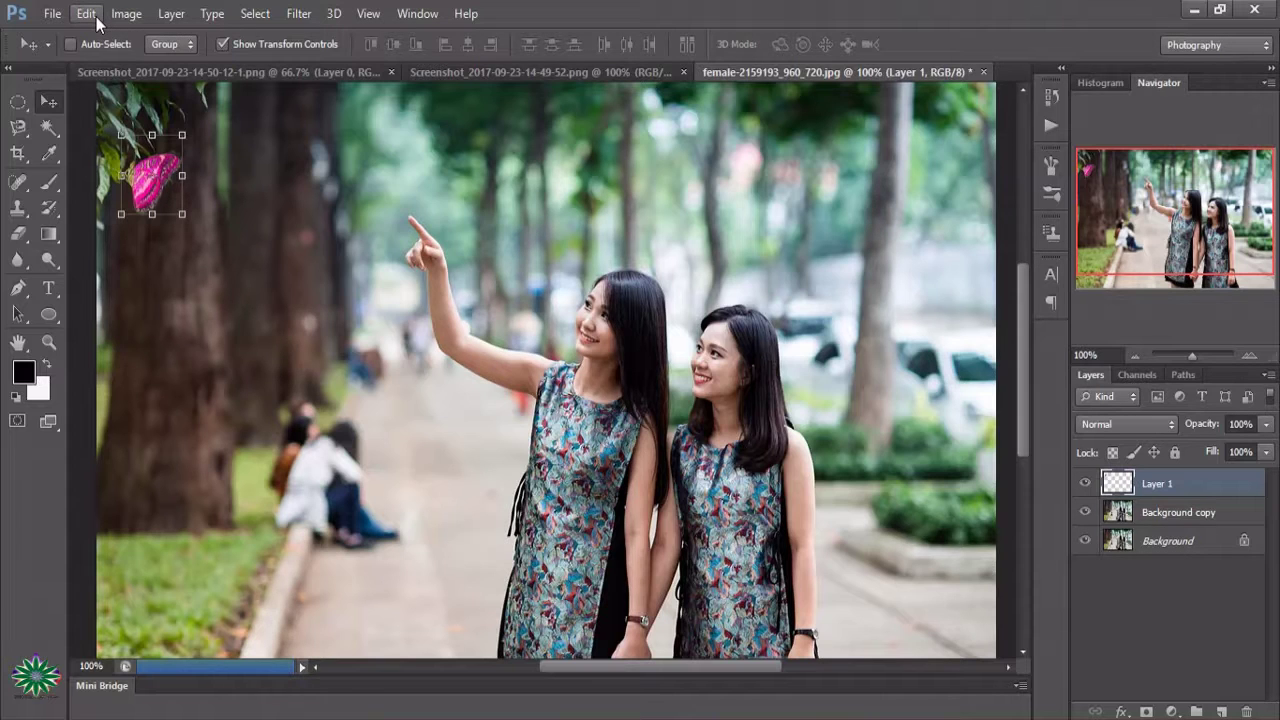
- Drag the orange monarch into the park photo, shrink it, rotate about -72°, and place it beside the pink butterfly
left_click(571, 71)
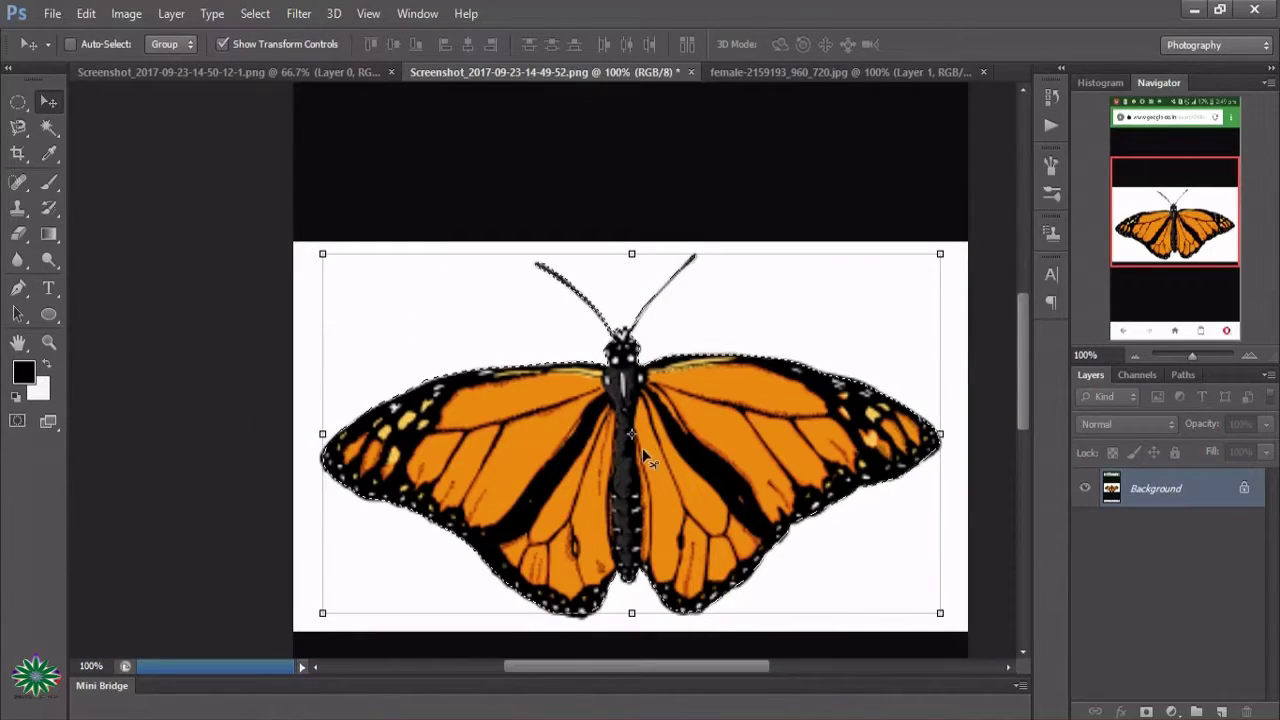
mouse_move(645, 452)
left_mouse_down()
mouse_move(877, 152)
mouse_move(469, 369)
left_mouse_up()
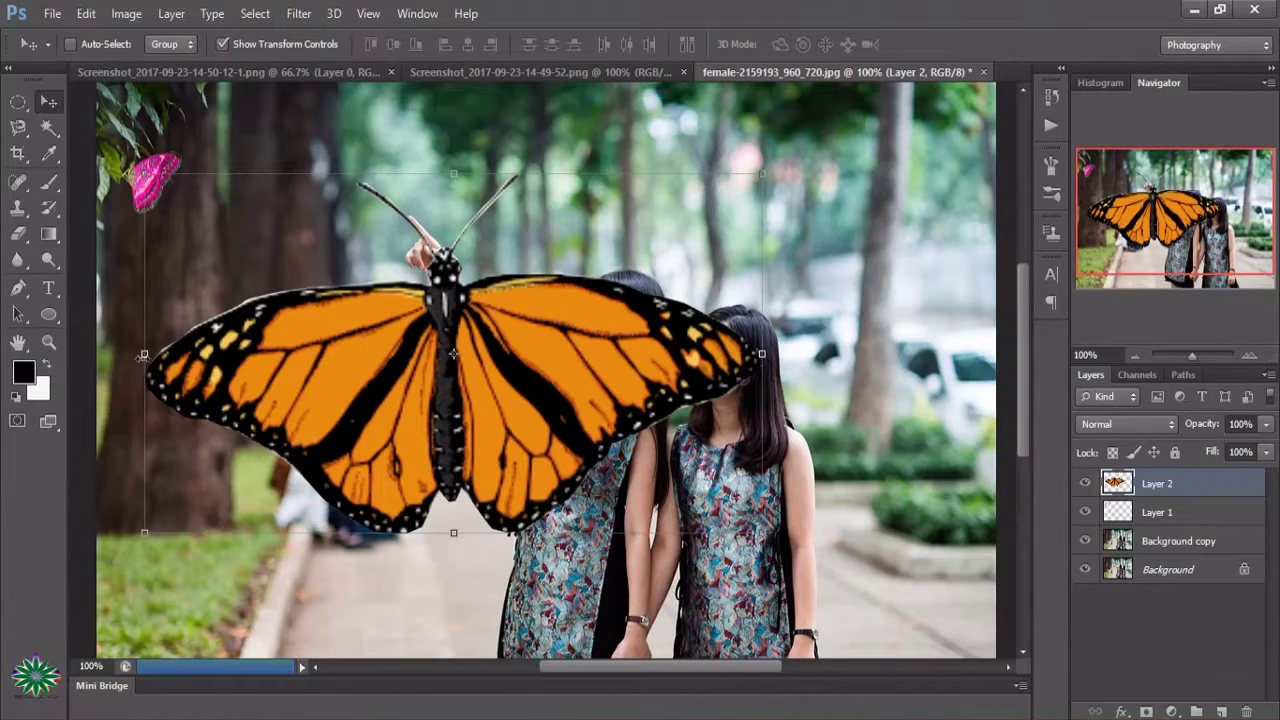
mouse_move(145, 353)
left_mouse_down()
mouse_move(634, 355)
mouse_move(620, 353)
left_mouse_up()
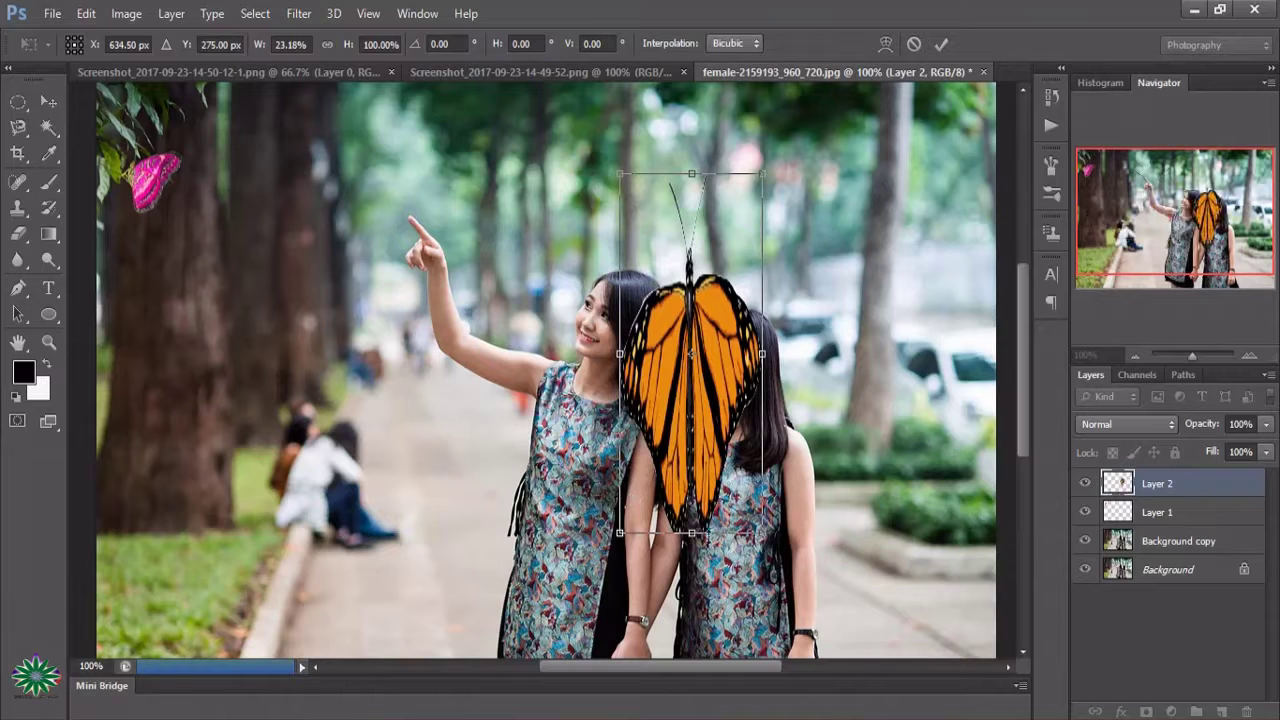
mouse_move(641, 536)
left_mouse_down()
mouse_move(641, 238)
mouse_move(657, 205)
mouse_move(712, 205)
mouse_move(733, 227)
mouse_move(733, 215)
mouse_move(792, 200)
mouse_move(747, 232)
left_mouse_up()
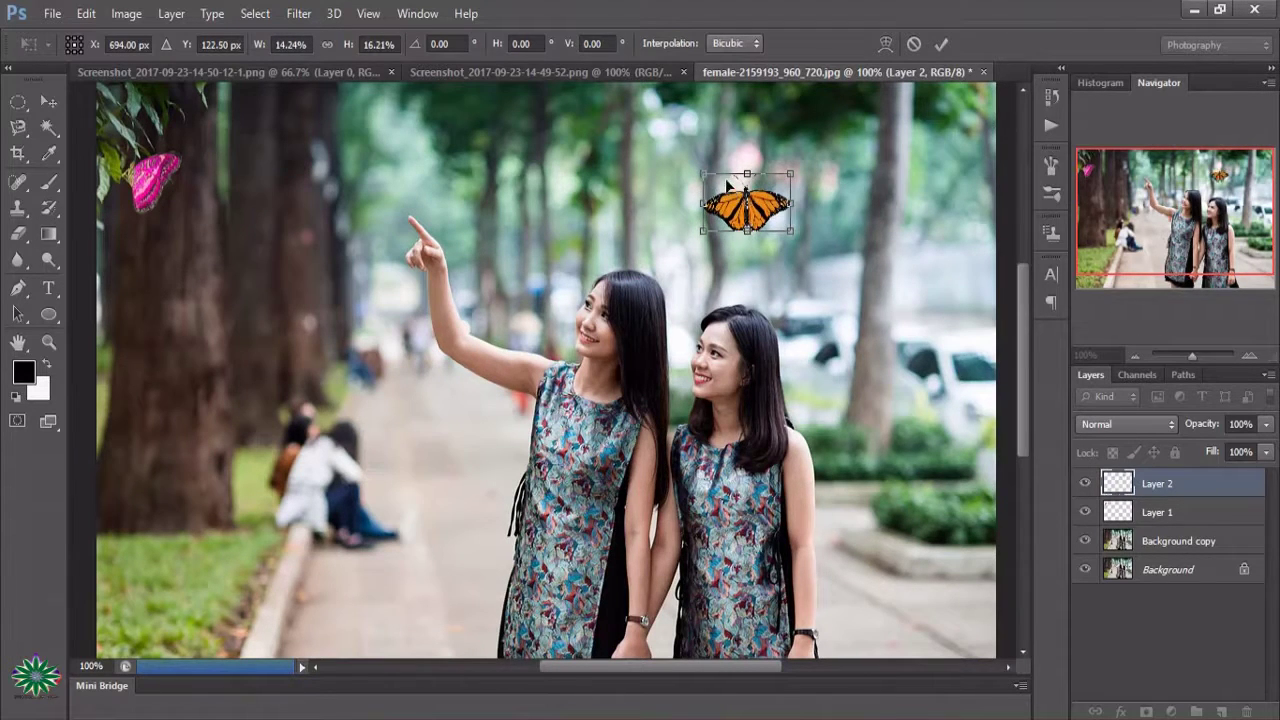
mouse_move(737, 160)
left_mouse_down()
mouse_move(684, 197)
mouse_move(626, 199)
left_mouse_up()
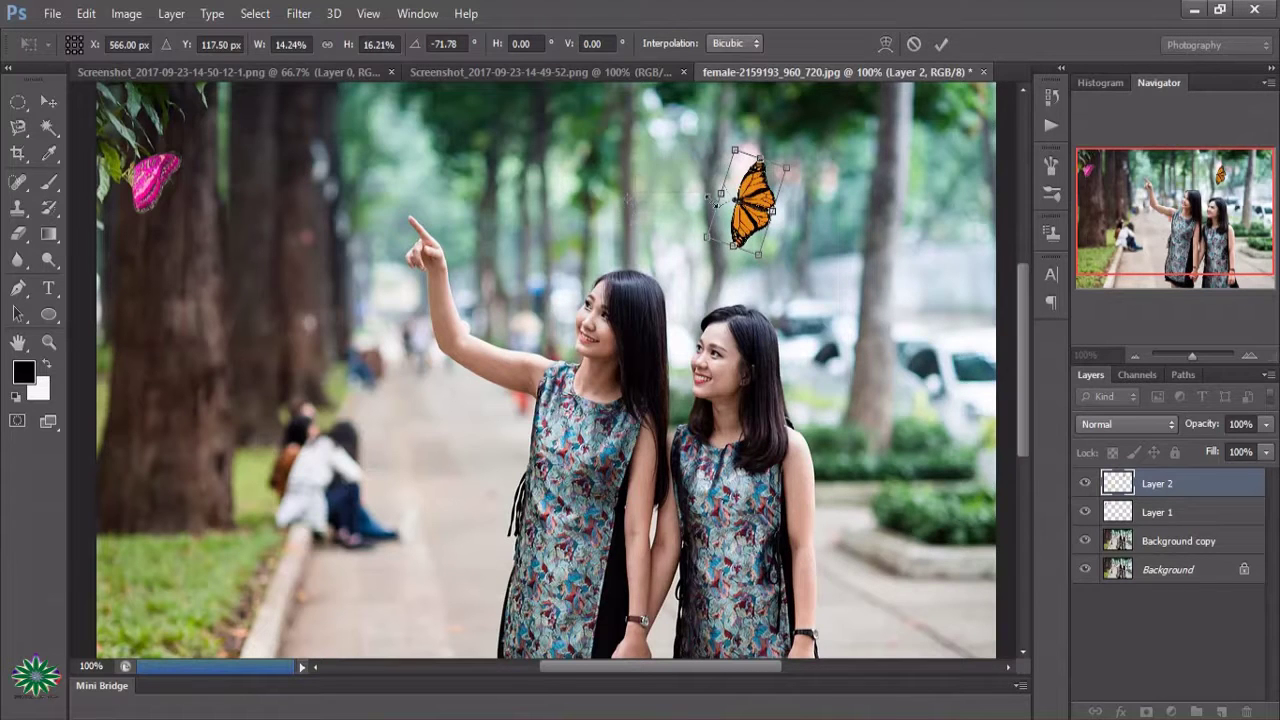
left_click_drag(748, 200, 212, 138)
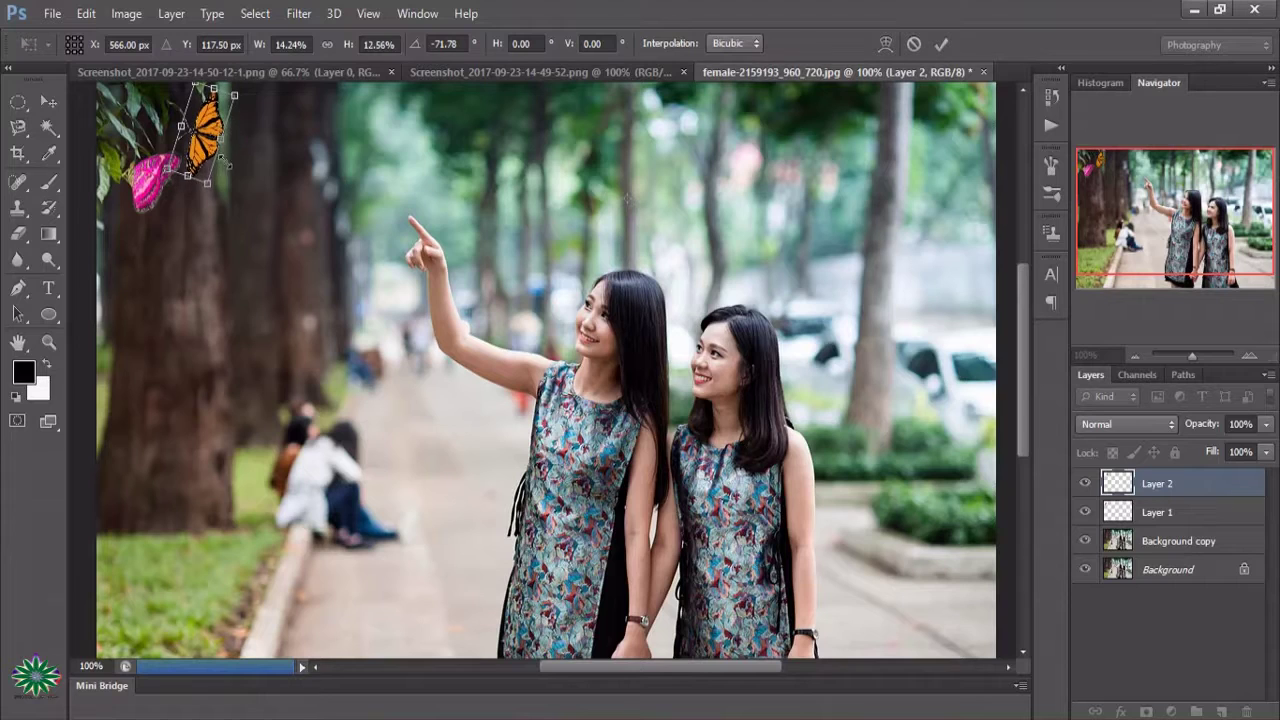
left_click_drag(237, 143, 272, 162)
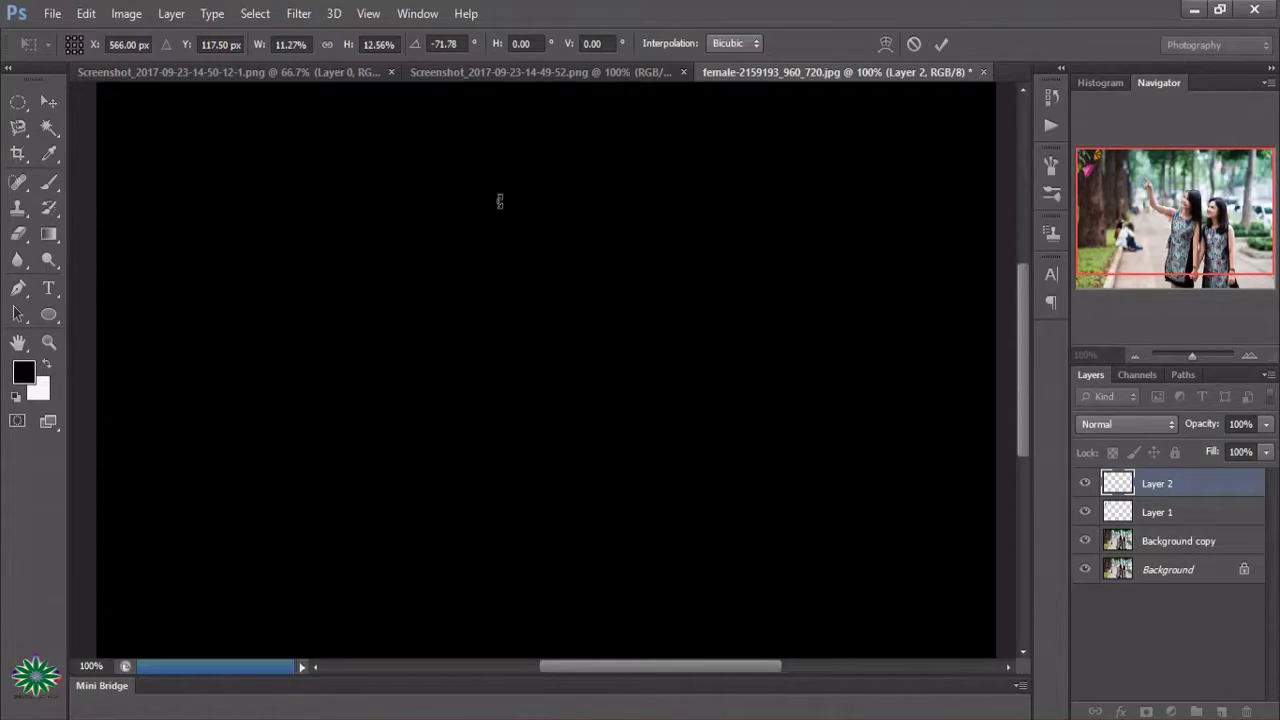
left_click(941, 44)
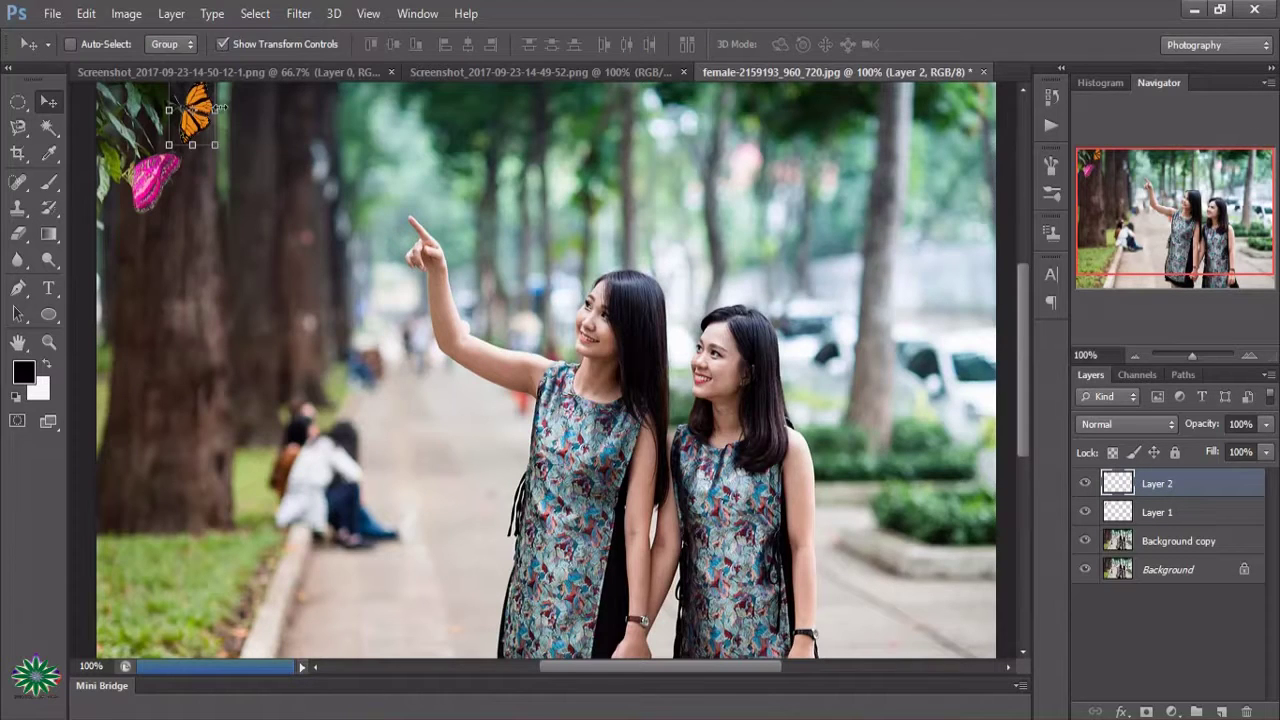
- Refine the monarch with Free Transform to 126% width and 105.56% height on the leaves
key("ctrl+t")
left_click_drag(222, 108, 221, 117)
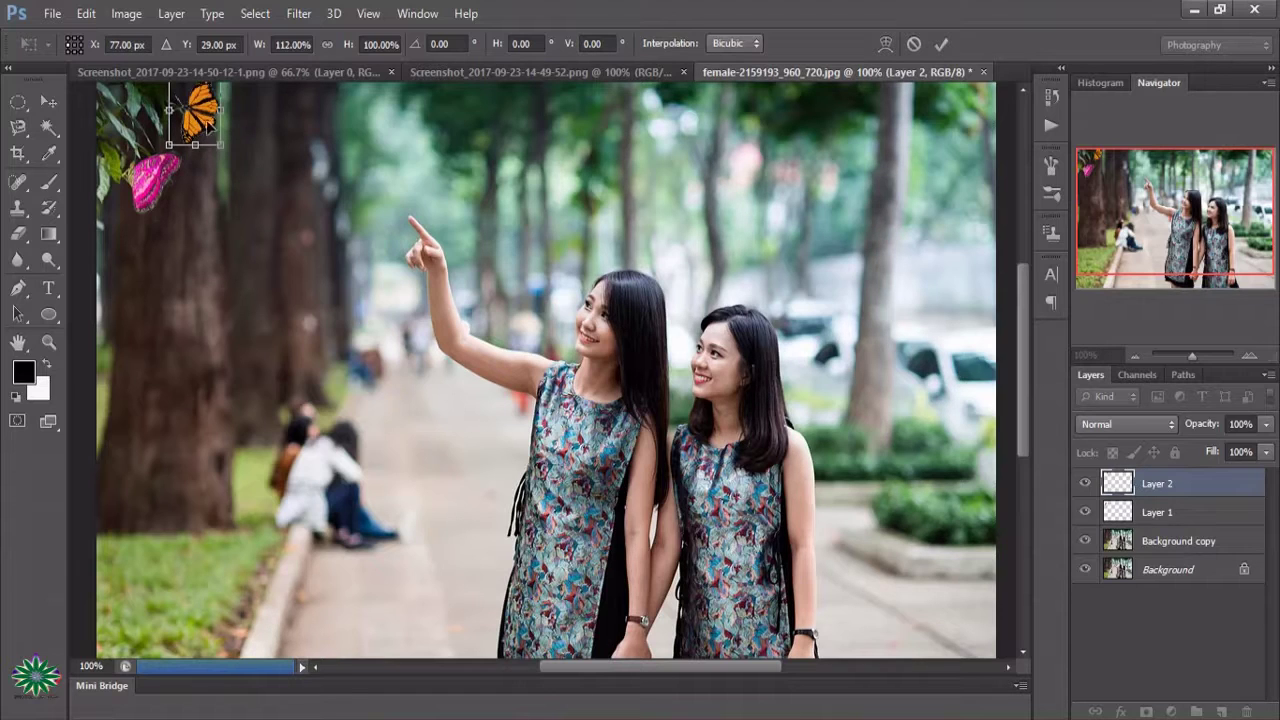
left_click_drag(210, 128, 194, 125)
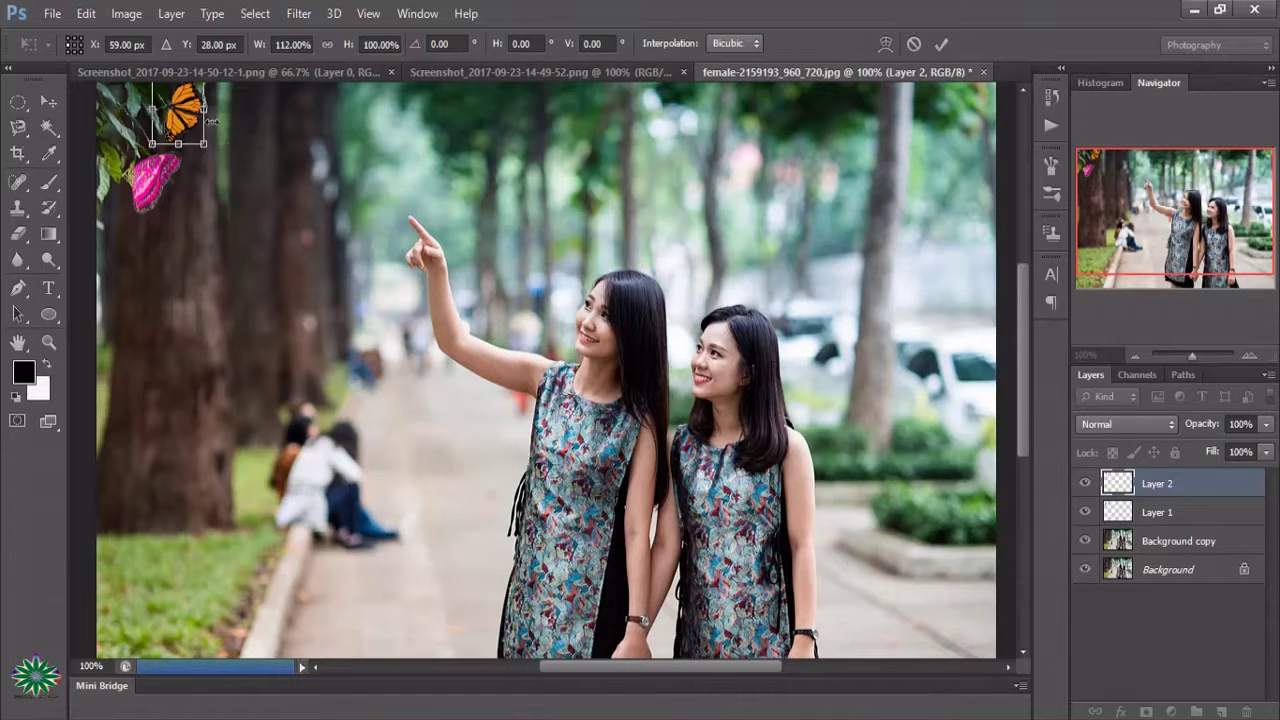
left_click_drag(207, 101, 214, 104)
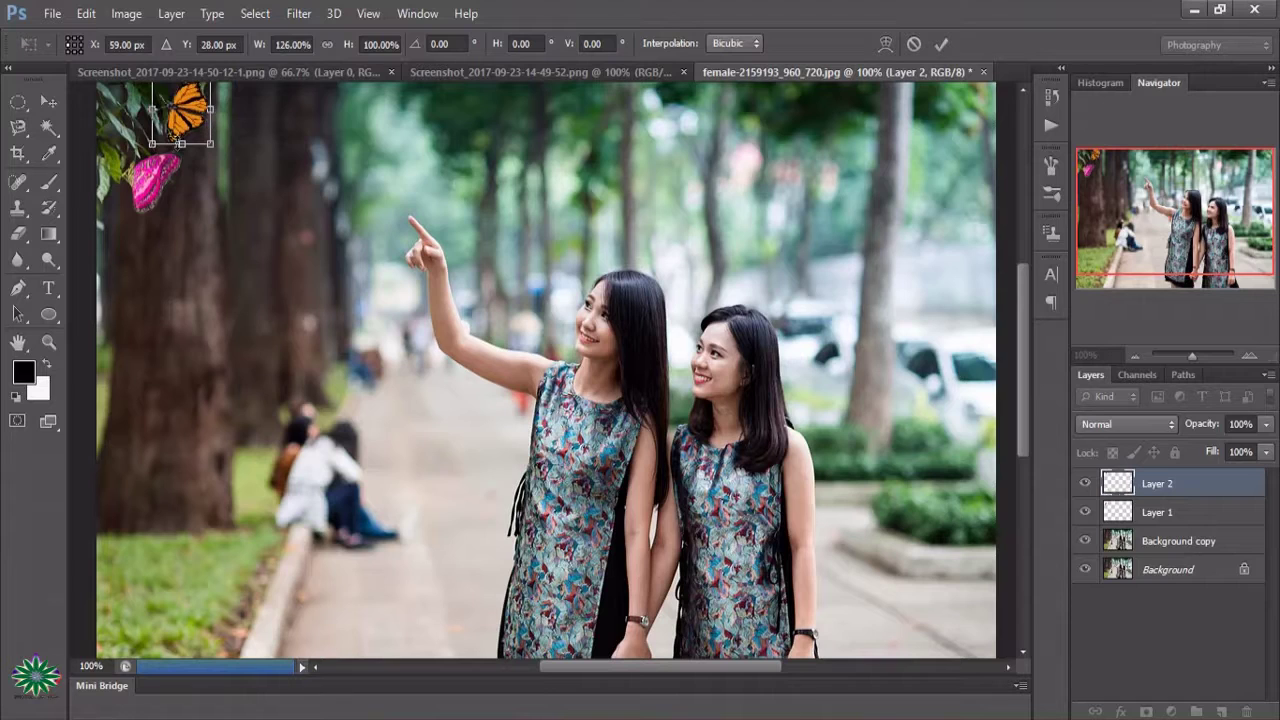
left_click_drag(181, 144, 181, 149)
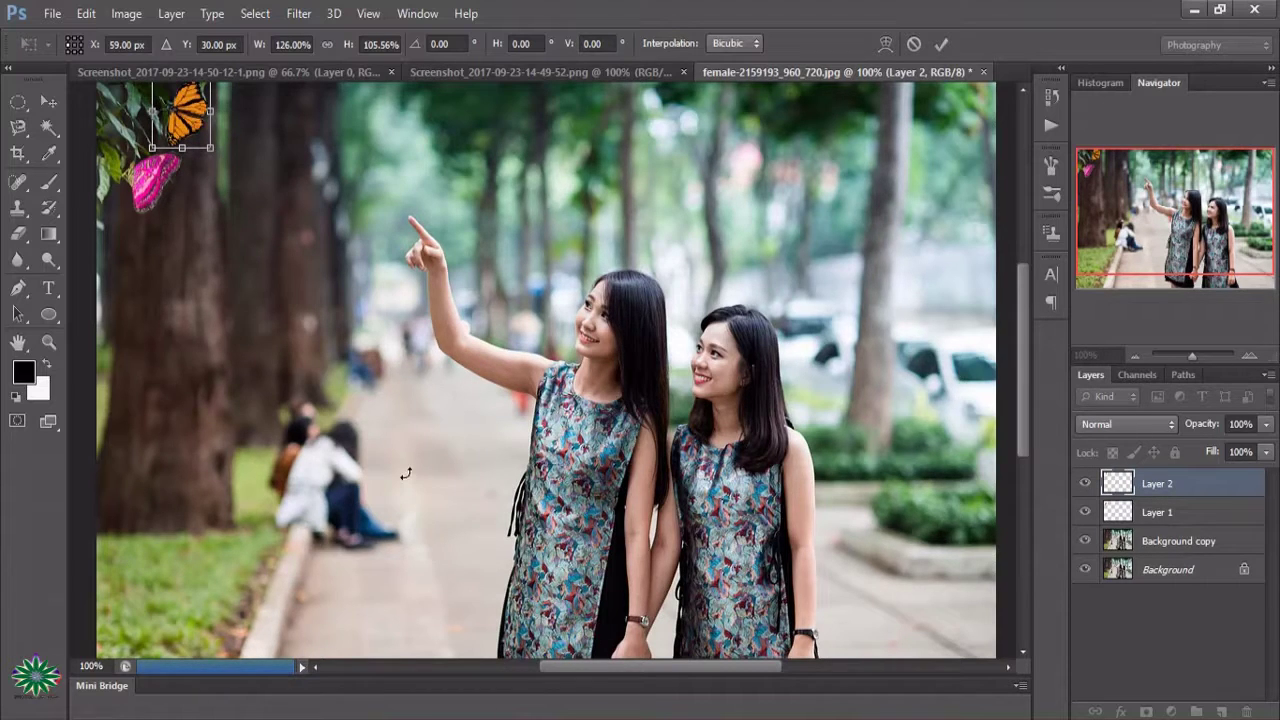
left_click(940, 45)
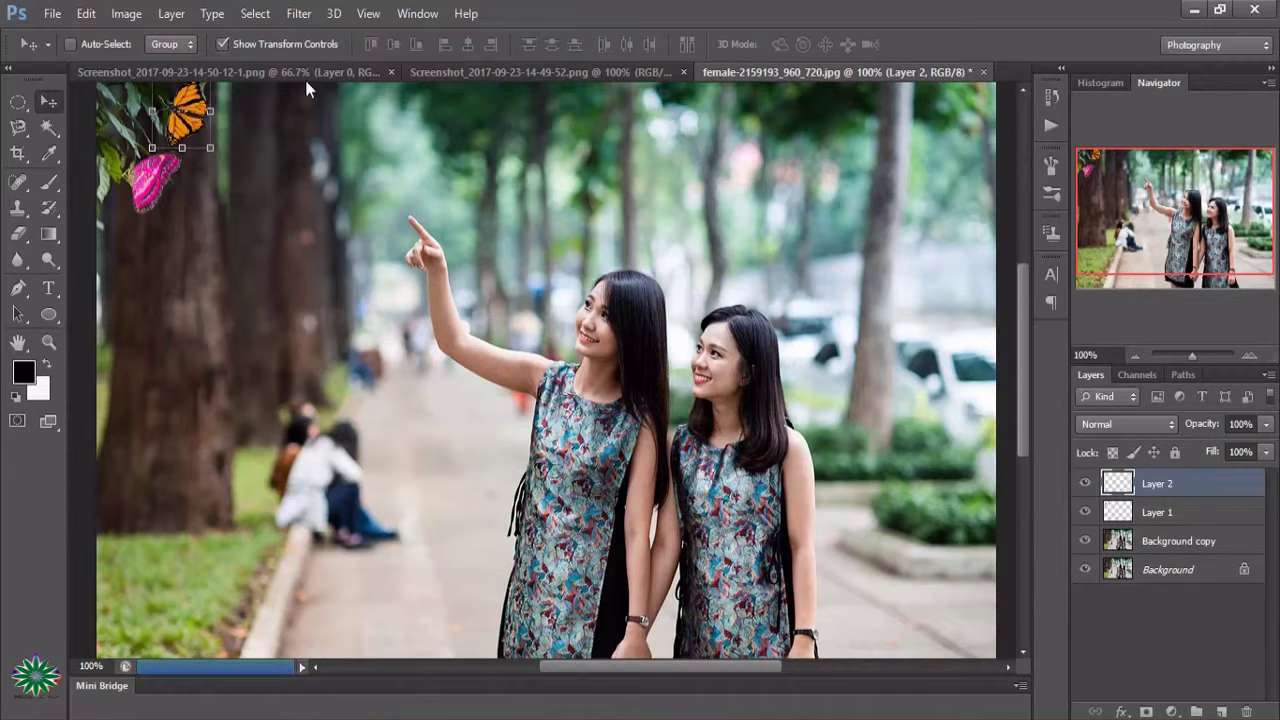
- Recolour the monarch pink with Hue/Saturation at Hue -66, Saturation -5, Lightness +16
left_click(145, 20)
mouse_move(154, 63)
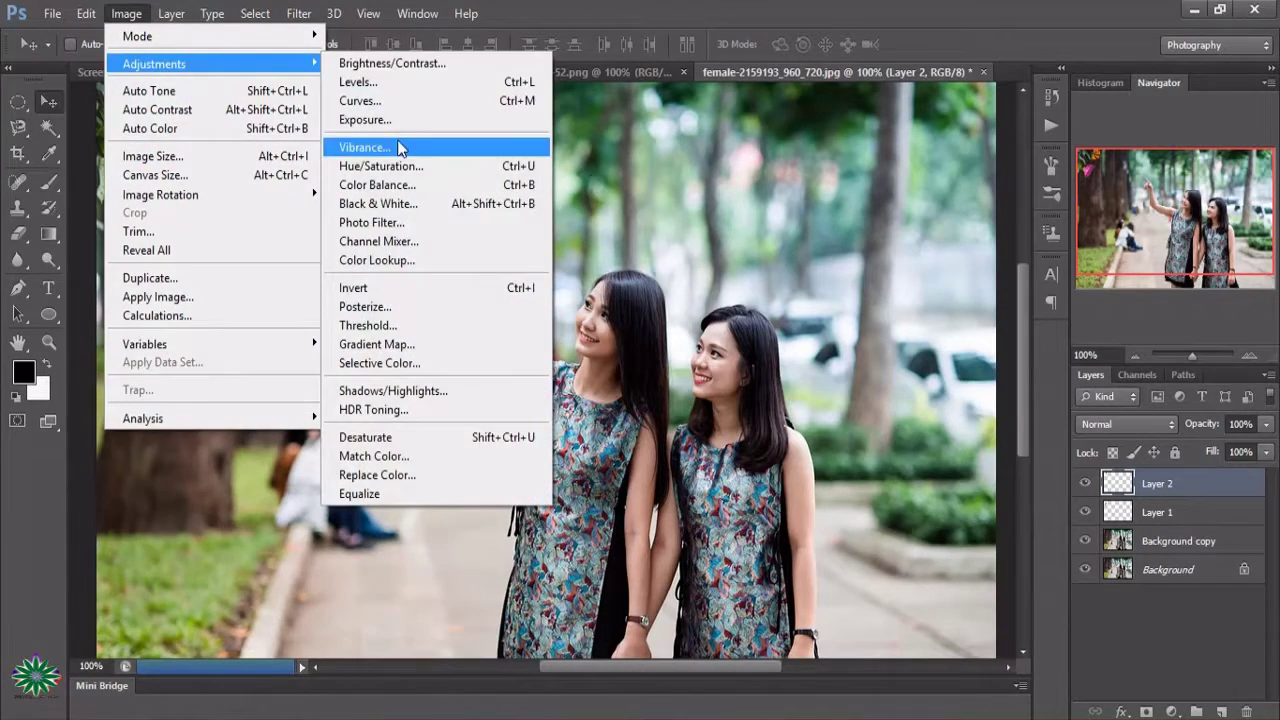
left_click(420, 166)
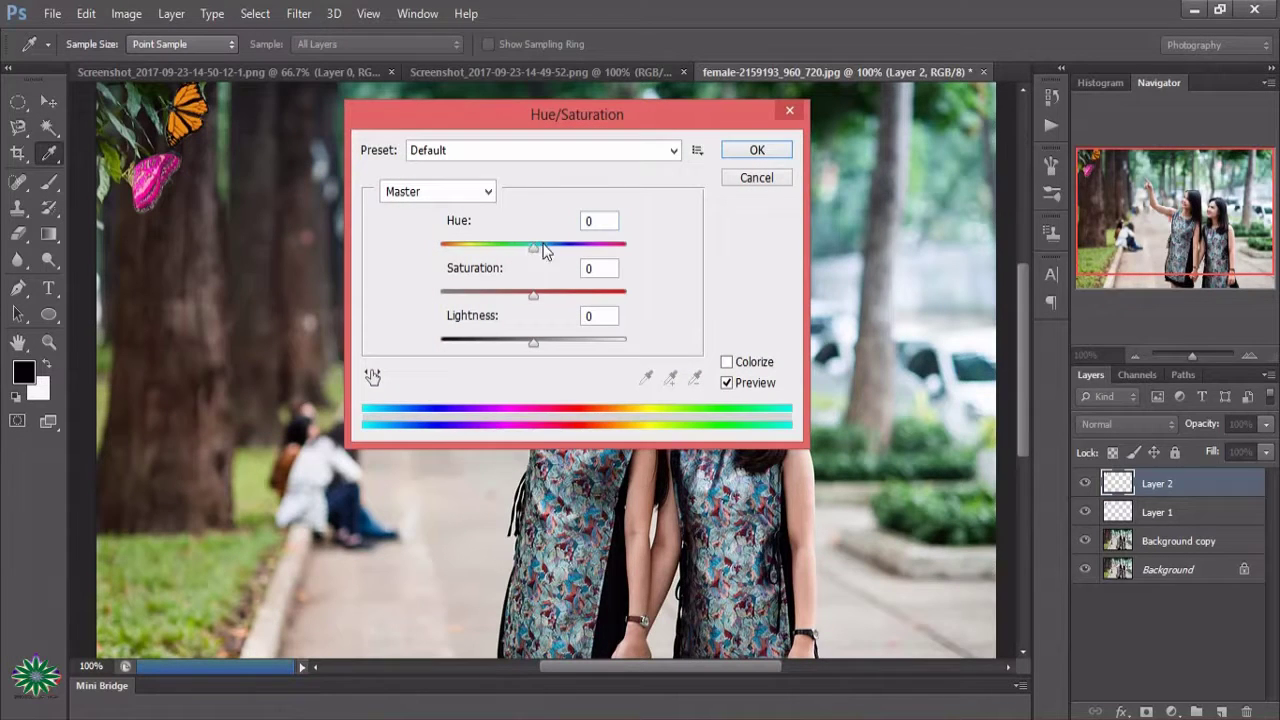
mouse_move(533, 247)
left_mouse_down()
mouse_move(614, 257)
mouse_move(474, 250)
mouse_move(504, 263)
mouse_move(523, 254)
mouse_move(478, 259)
mouse_move(500, 294)
mouse_move(540, 298)
left_mouse_up()
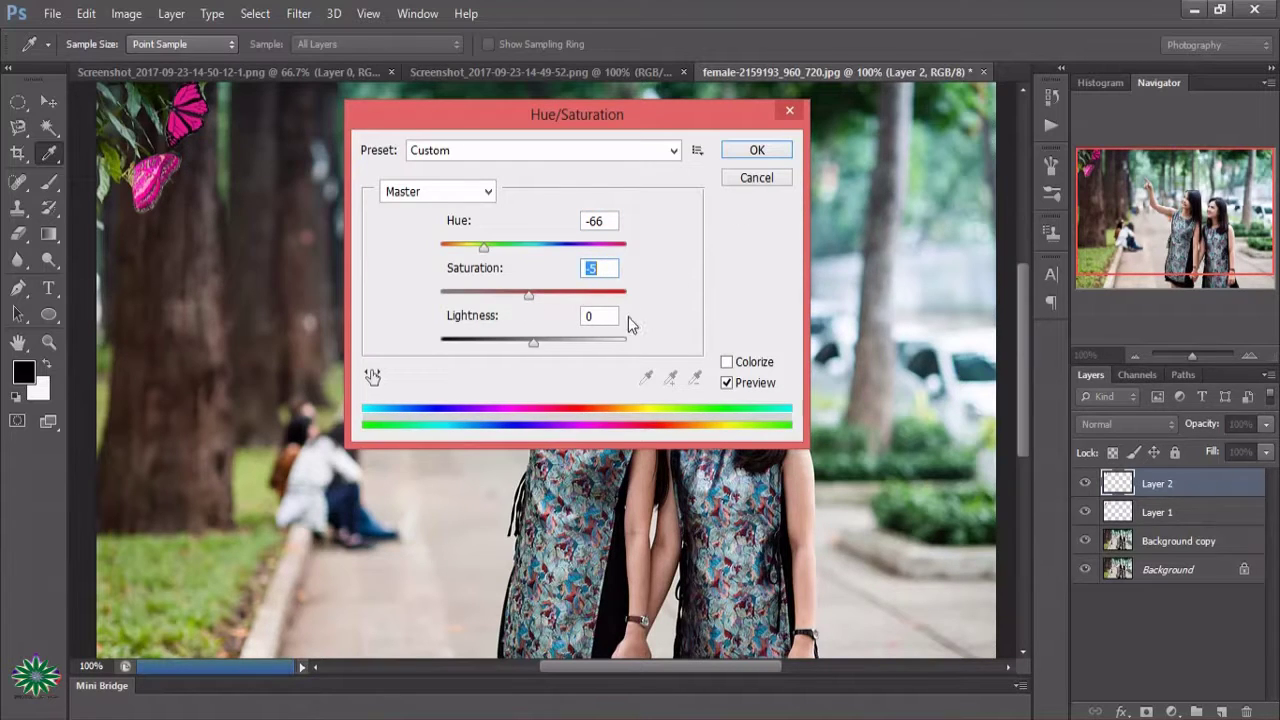
mouse_move(535, 344)
left_mouse_down()
mouse_move(522, 343)
mouse_move(548, 350)
left_mouse_up()
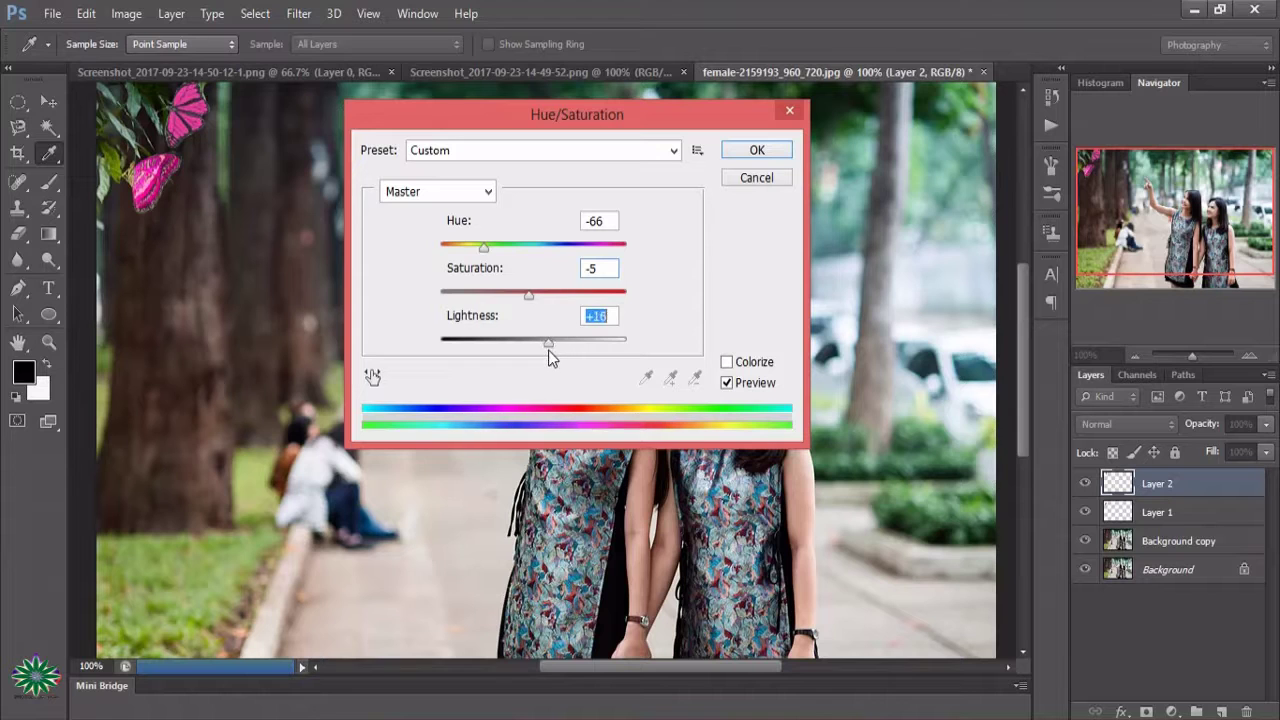
left_click(753, 149)
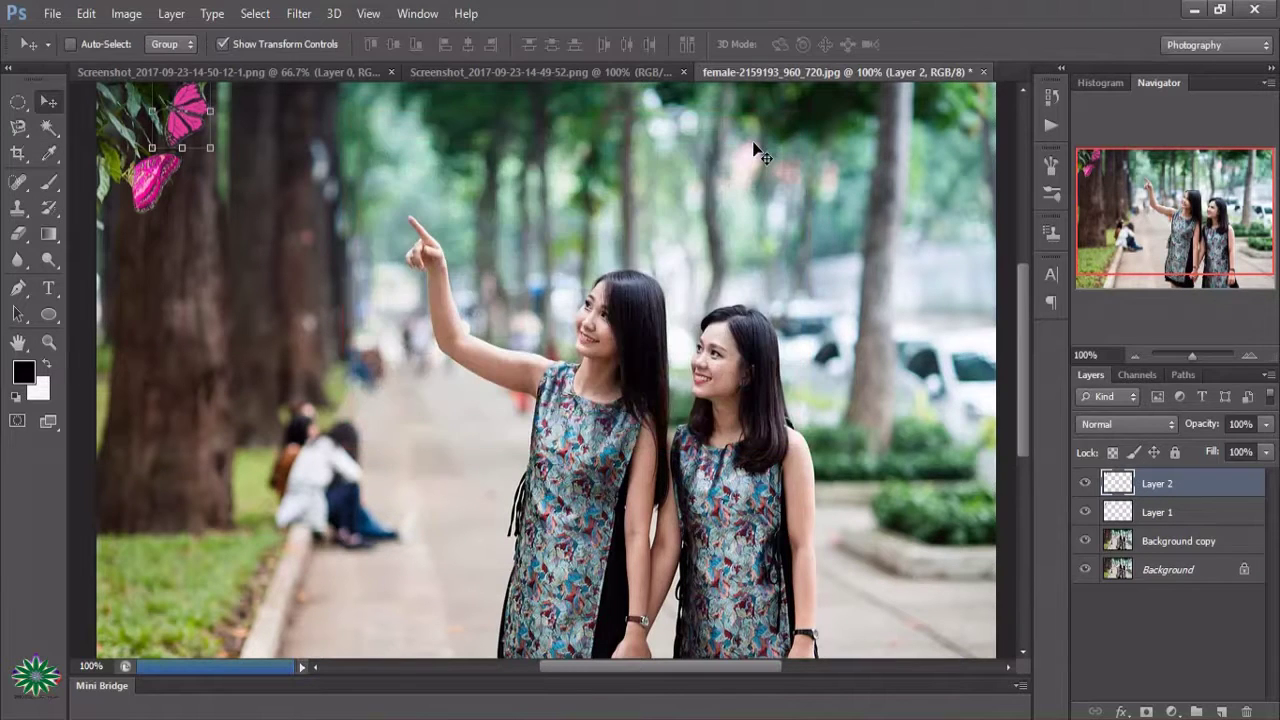
- Lift the monarch's Curves midpoint slightly to lighten it
left_click(136, 13)
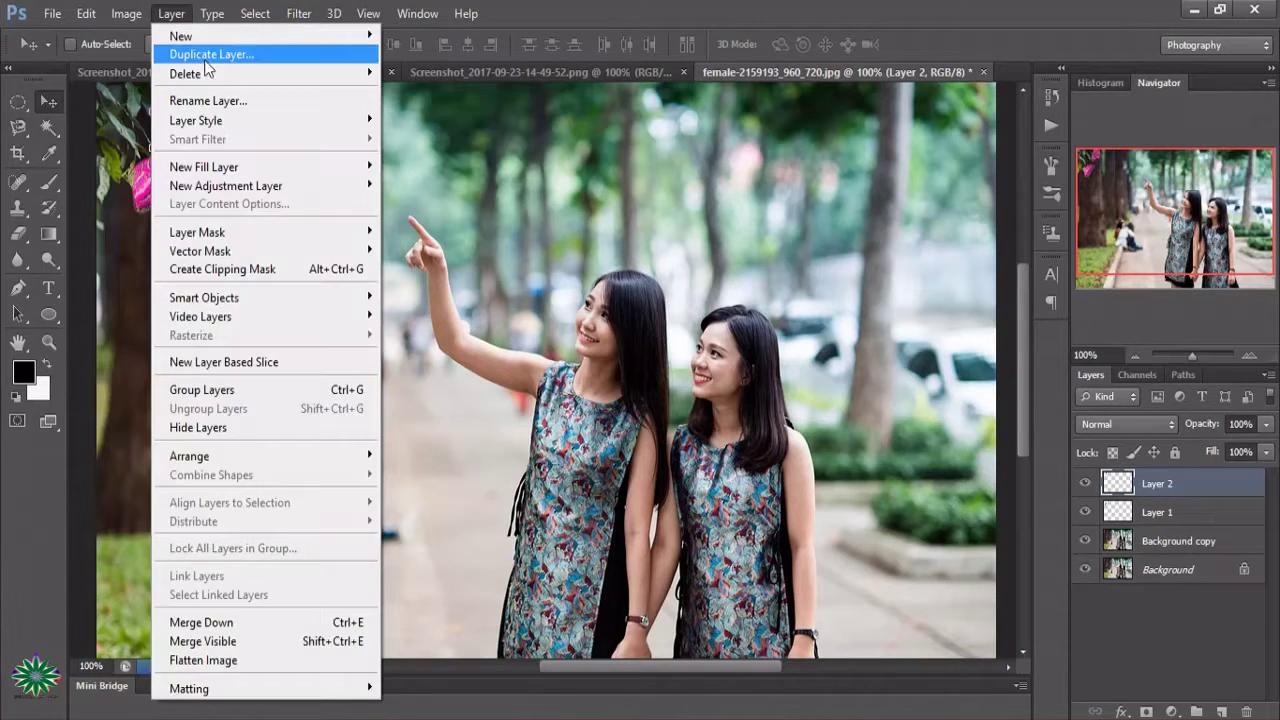
mouse_move(154, 64)
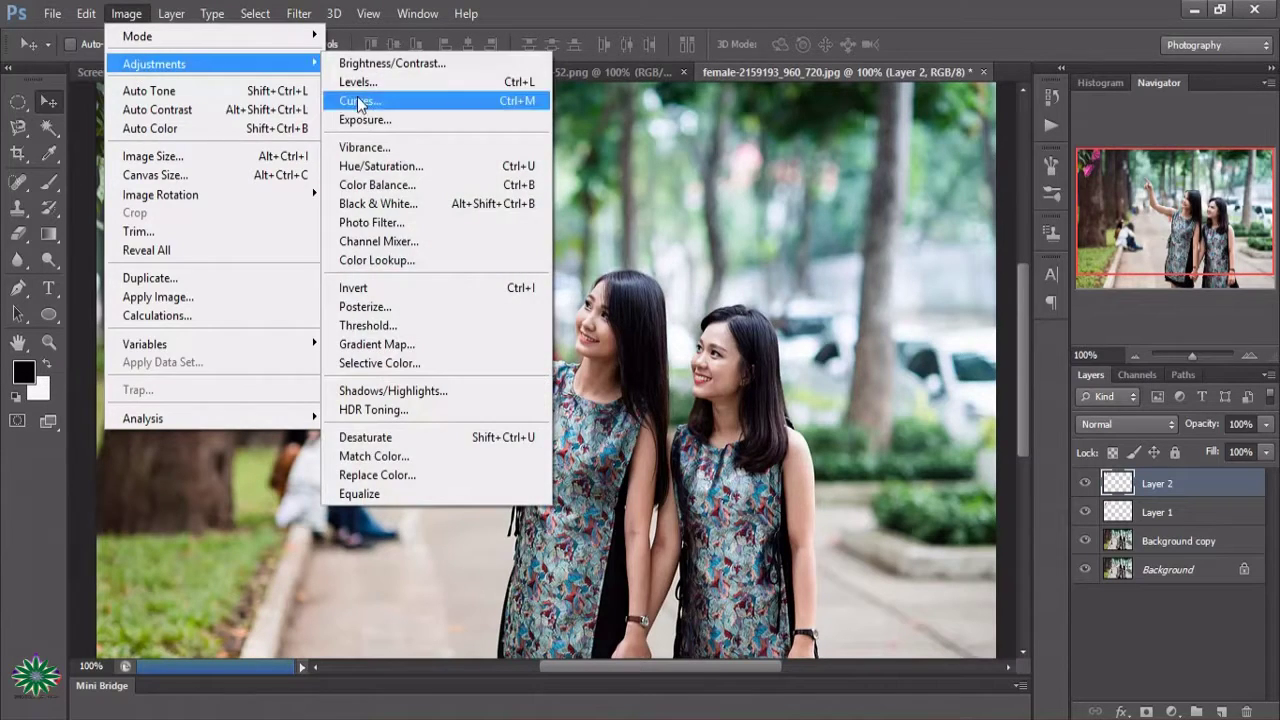
left_click(358, 103)
left_click(554, 292)
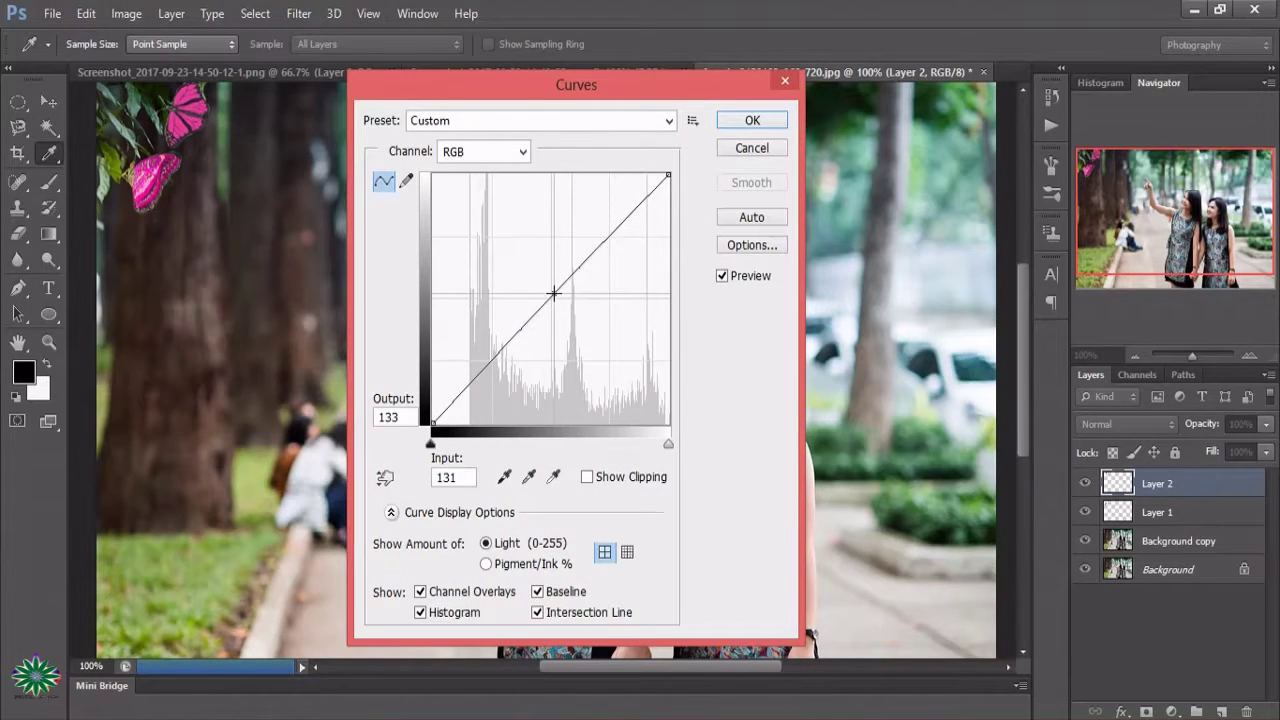
left_click(750, 120)
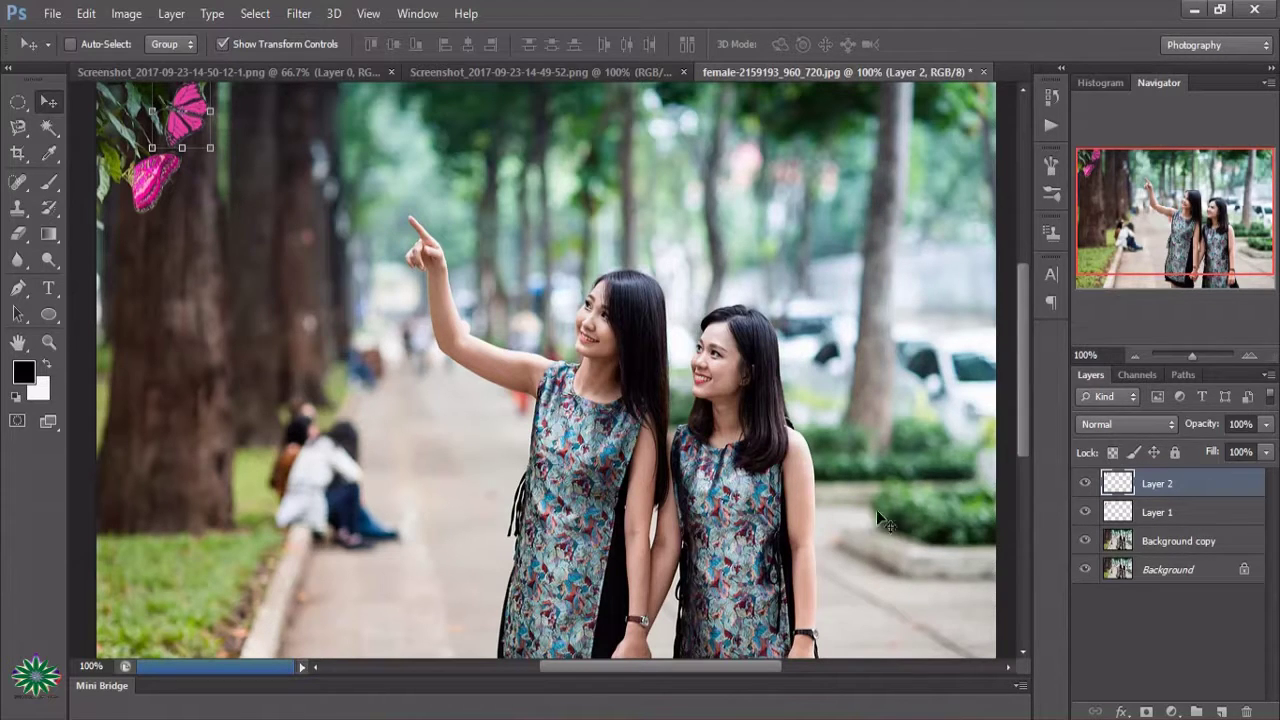
- Add a Solid Color fill layer in bright green 56ea28
left_click(1172, 712)
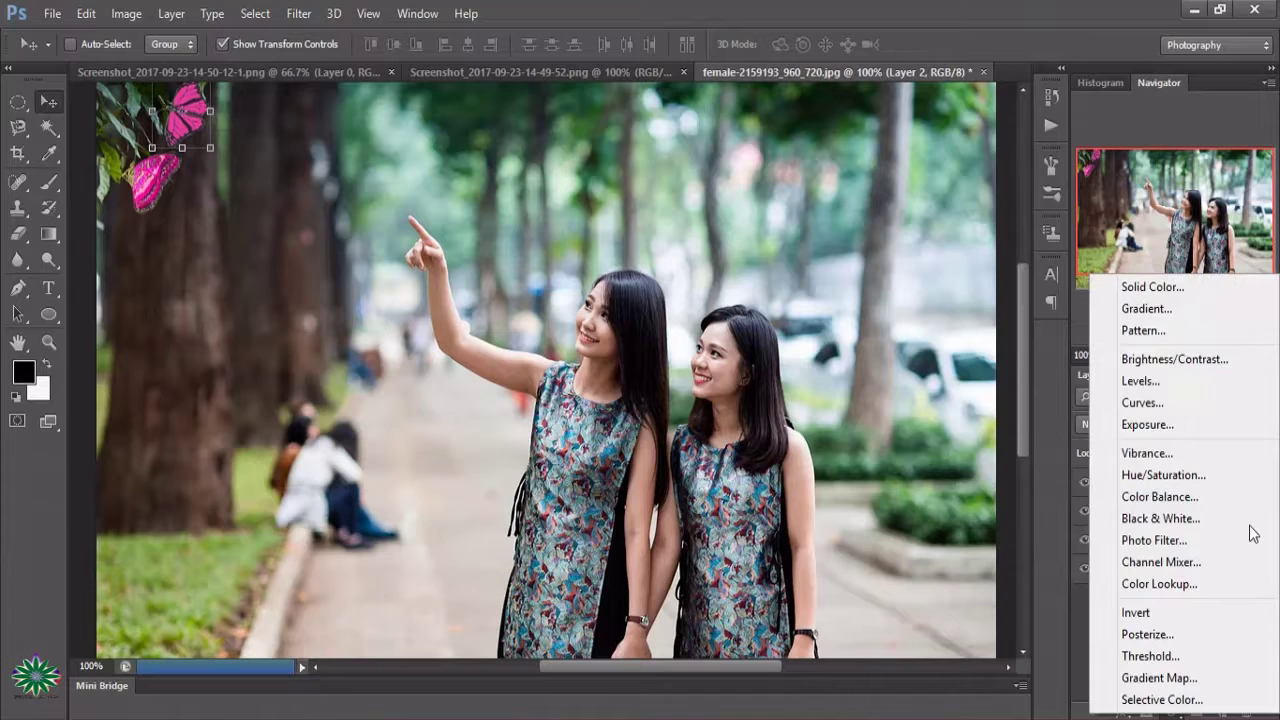
left_click(1215, 288)
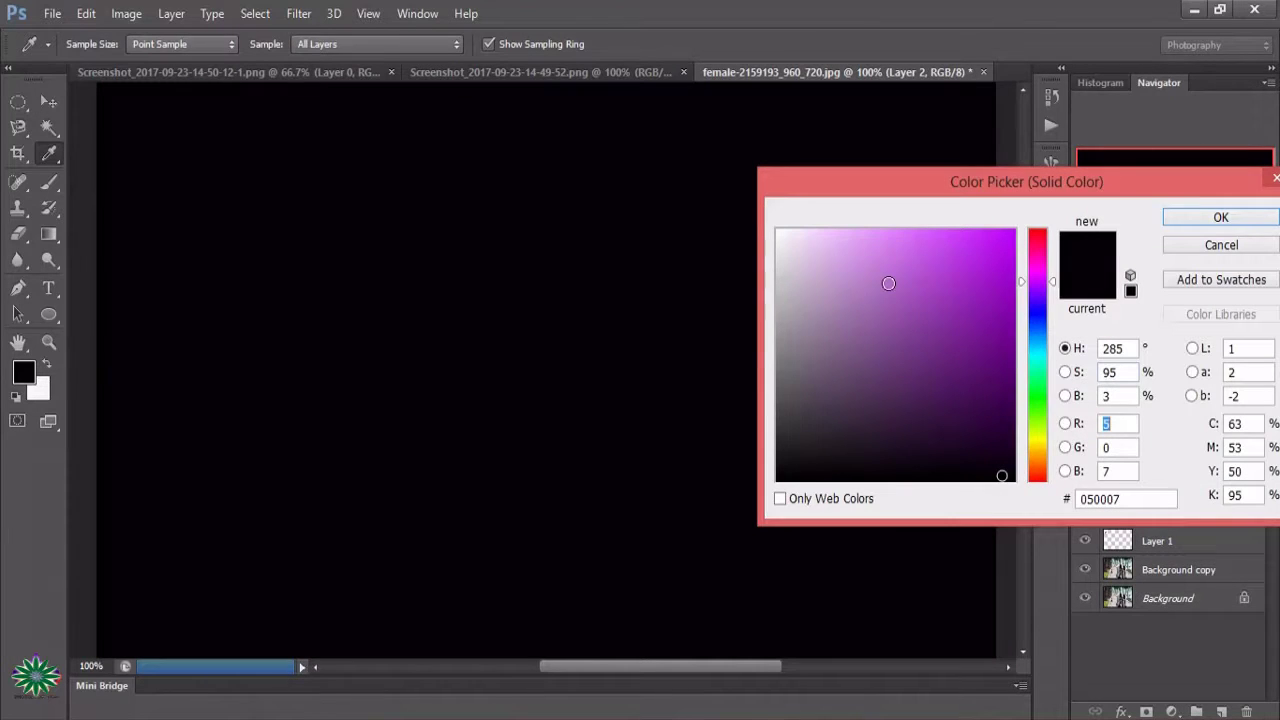
left_click(915, 268)
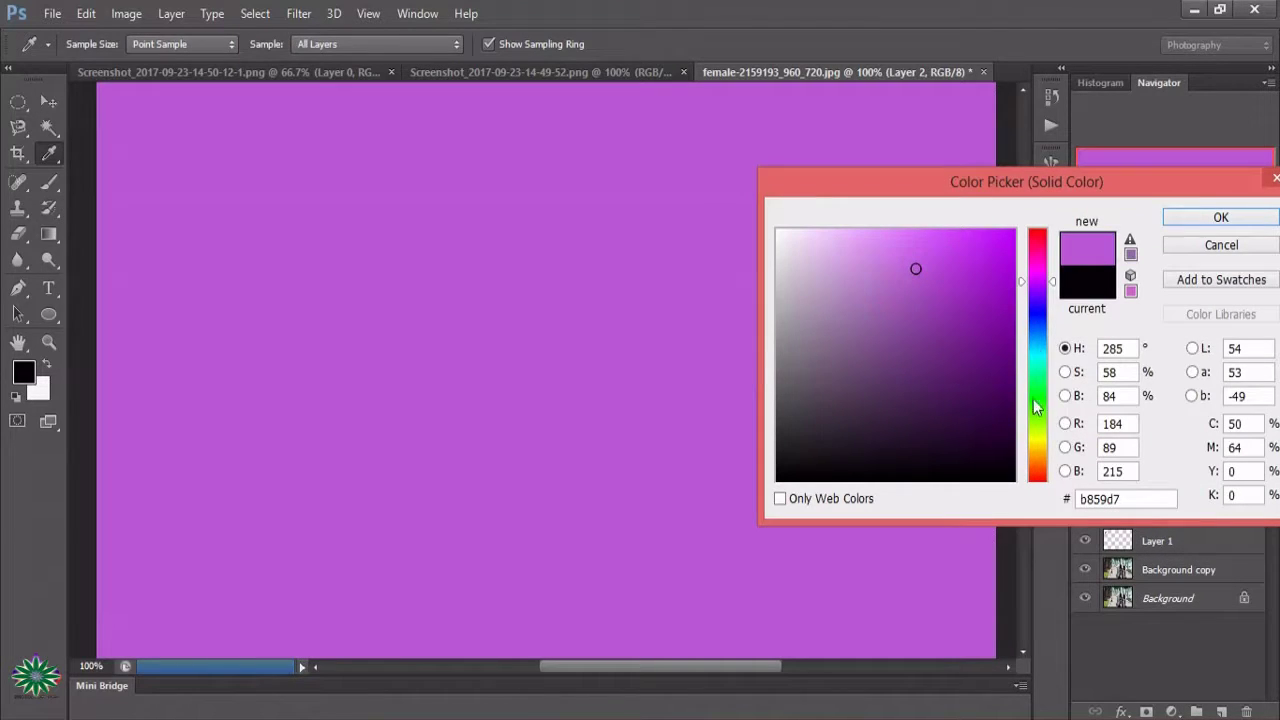
left_click(1033, 408)
left_click(963, 298)
left_click(974, 249)
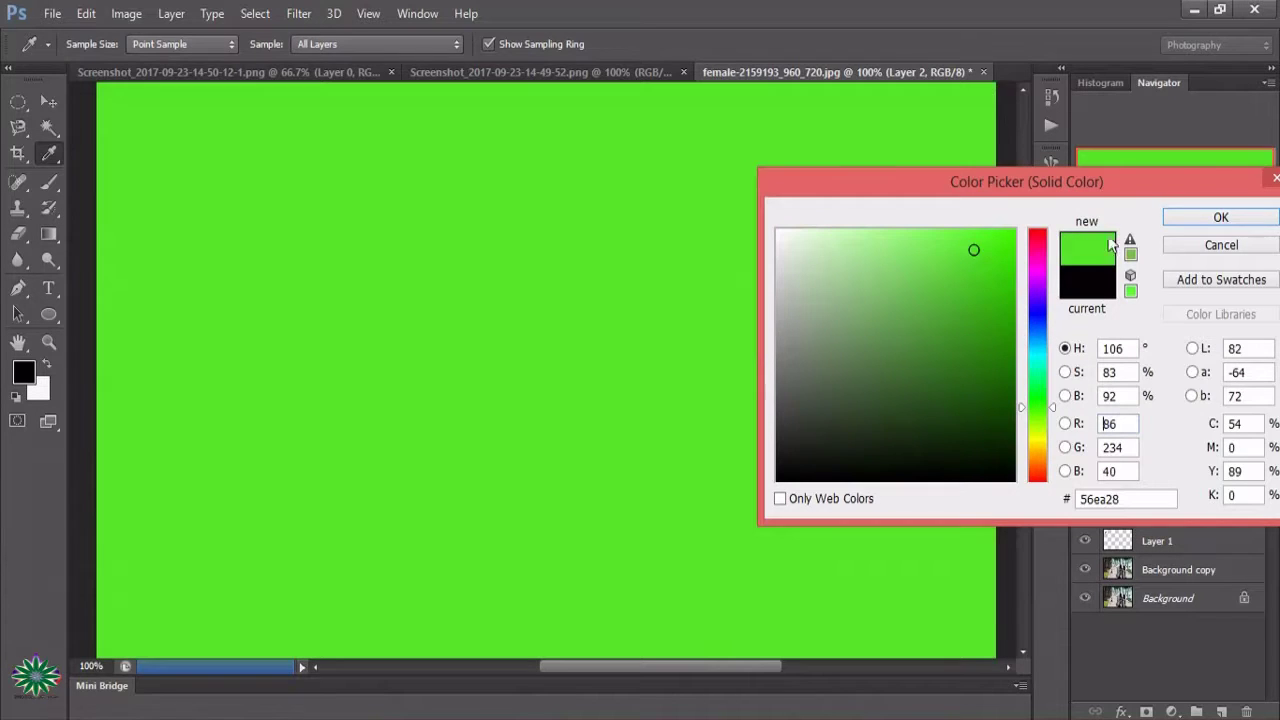
left_click(1195, 220)
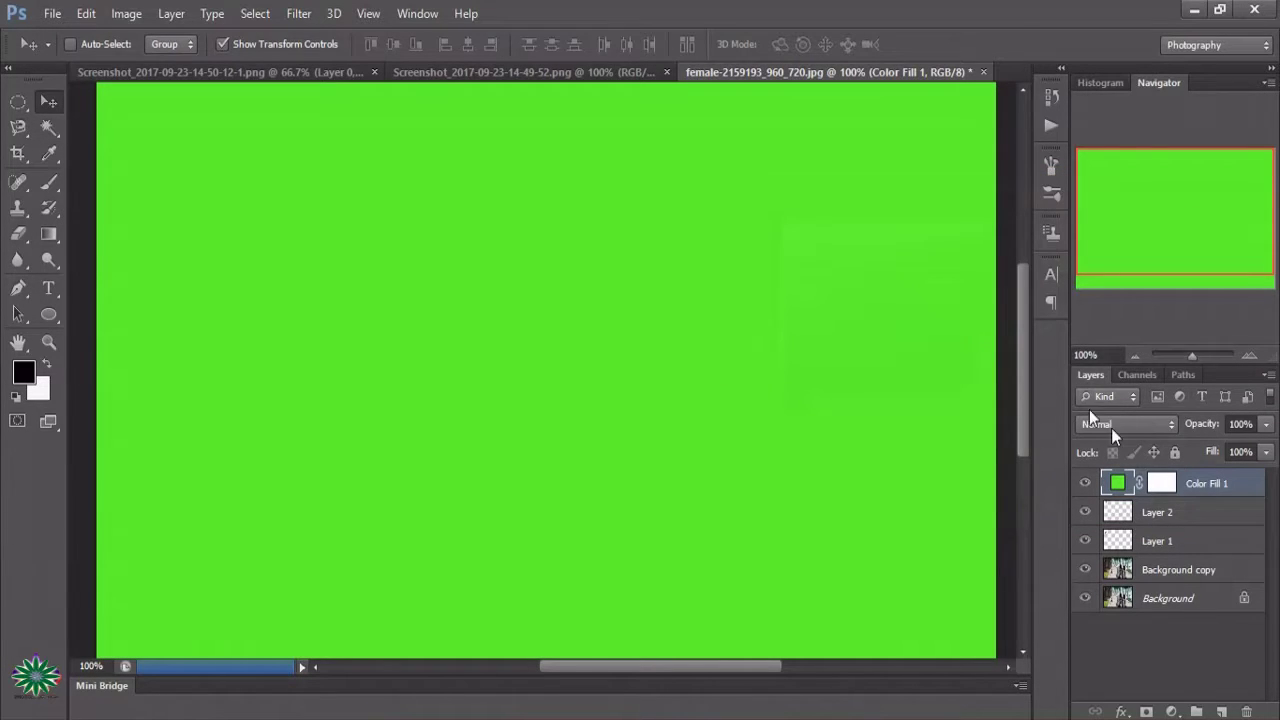
- Set the green fill layer to Screen blend mode at 16% opacity
left_click(1128, 424)
left_click(1130, 170)
left_click(1265, 424)
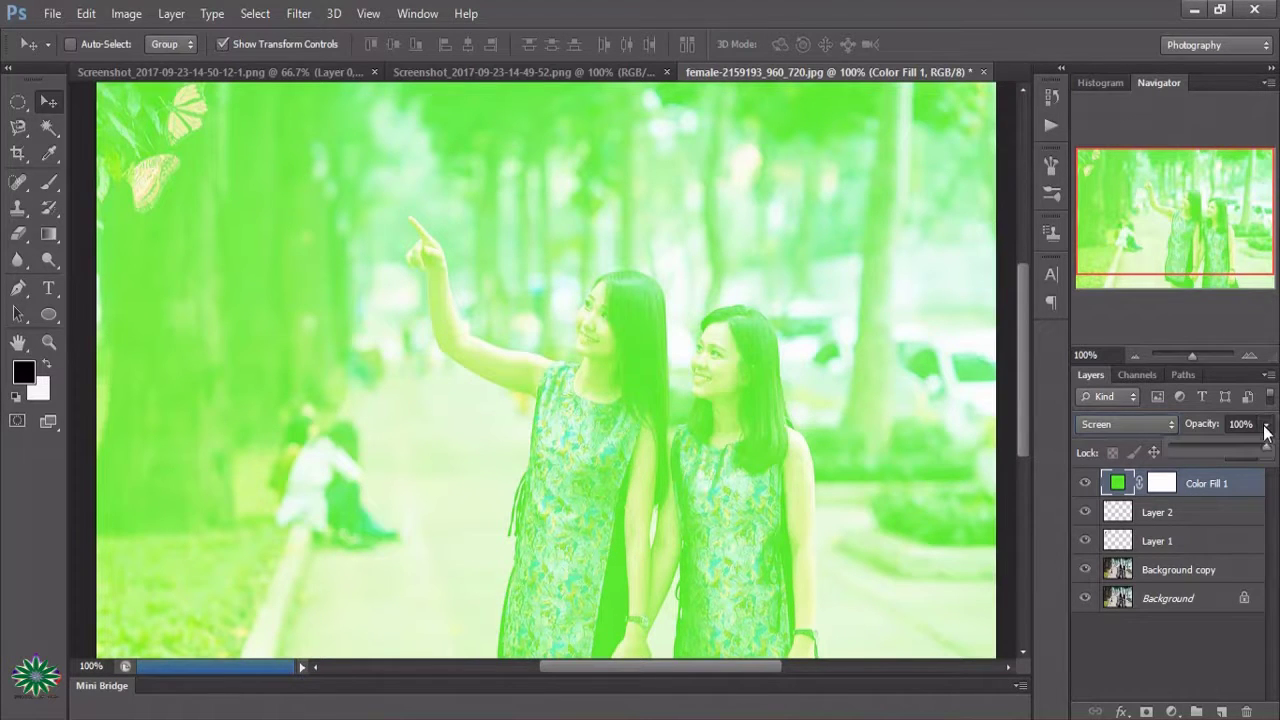
left_click_drag(1232, 446, 1186, 446)
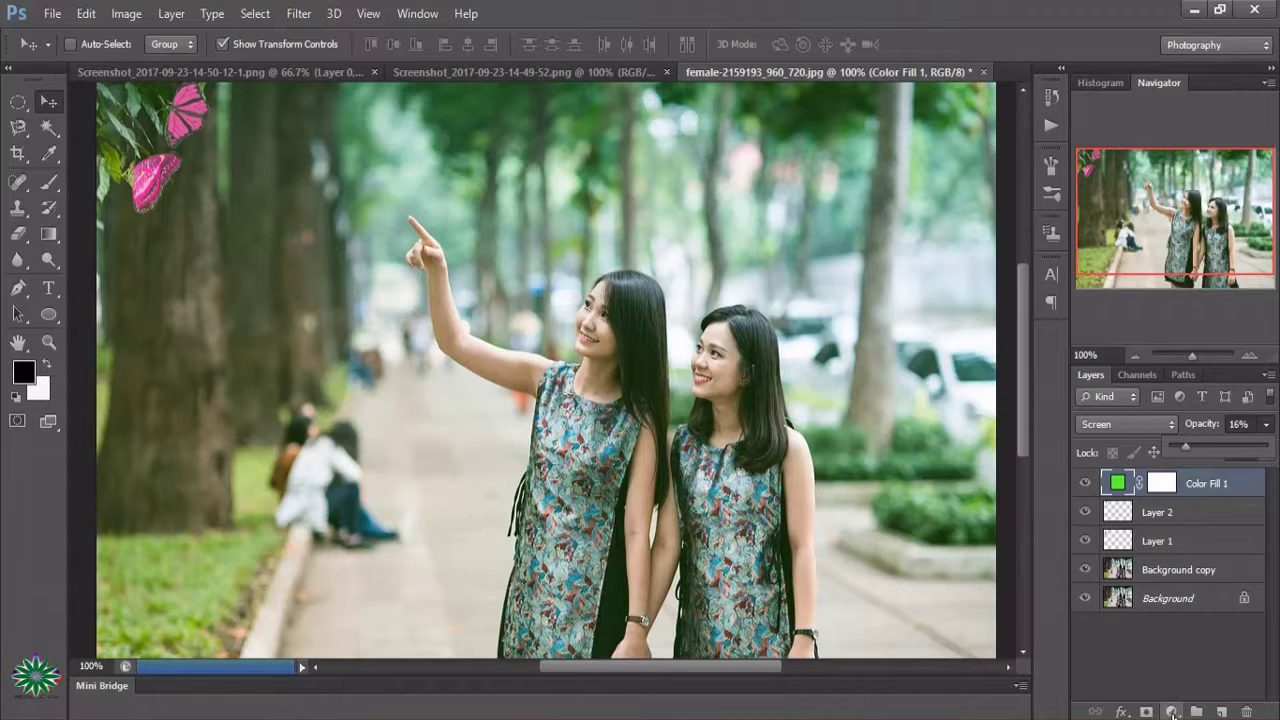
left_click(1172, 712)
- Add a Hue/Saturation adjustment layer at Hue +3, Saturation -6, Lightness -6 with Colorize off
left_click(1160, 474)
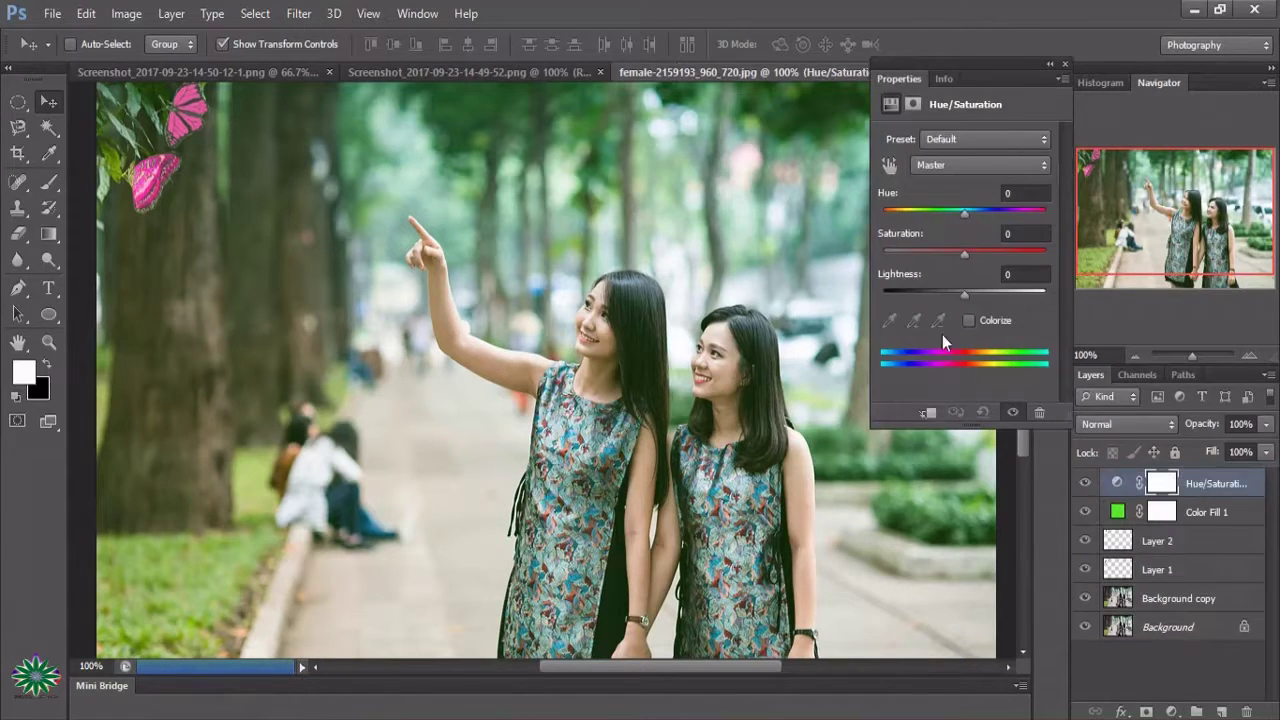
left_click_drag(963, 220, 987, 221)
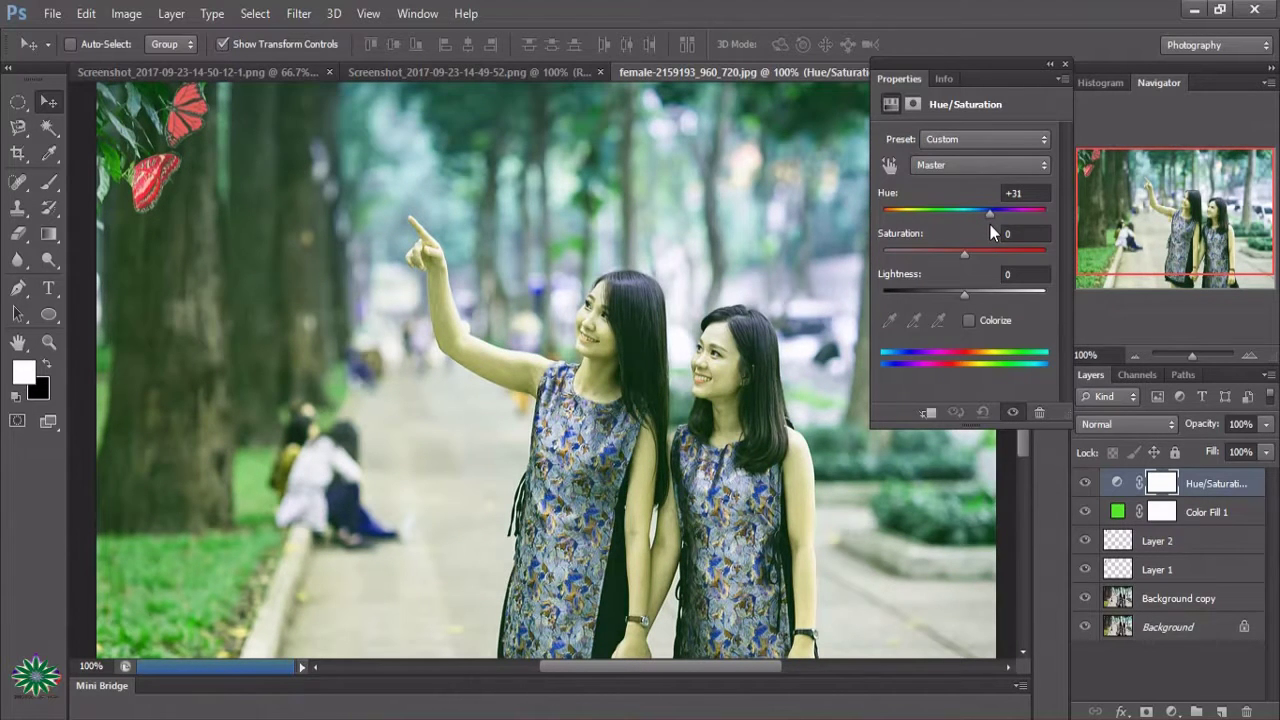
left_click_drag(993, 232, 970, 233)
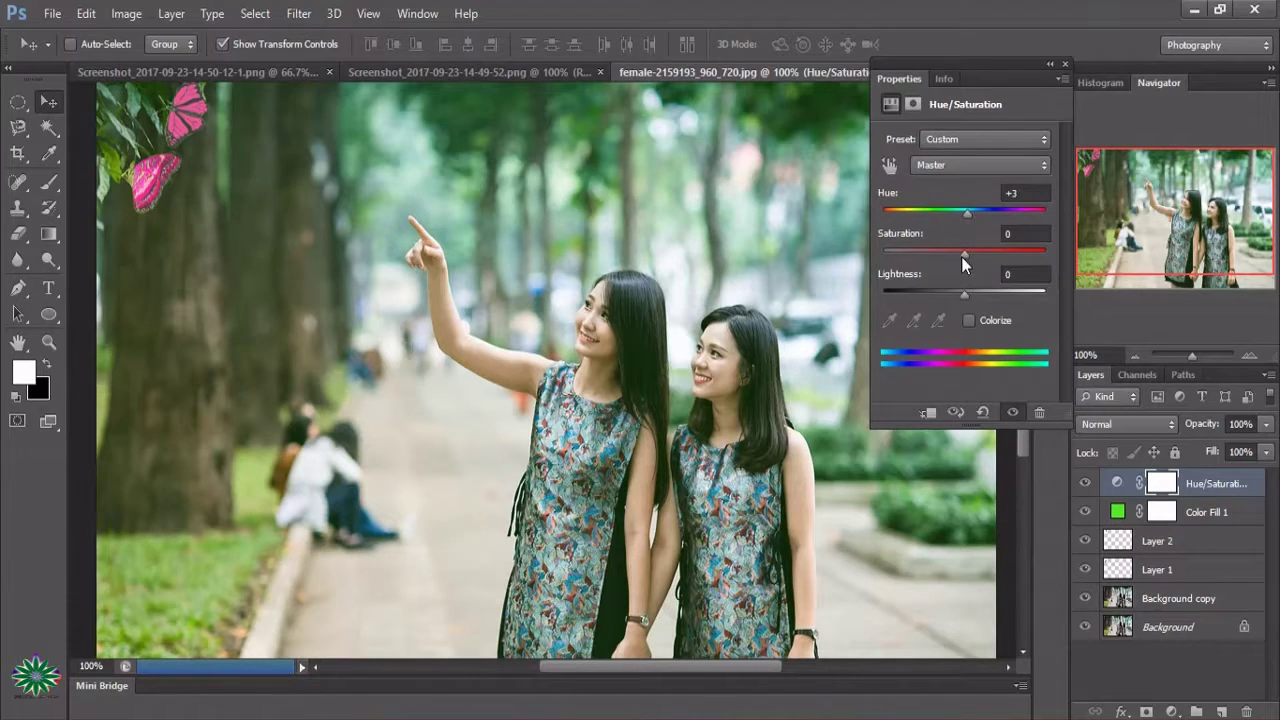
left_click_drag(961, 256, 960, 260)
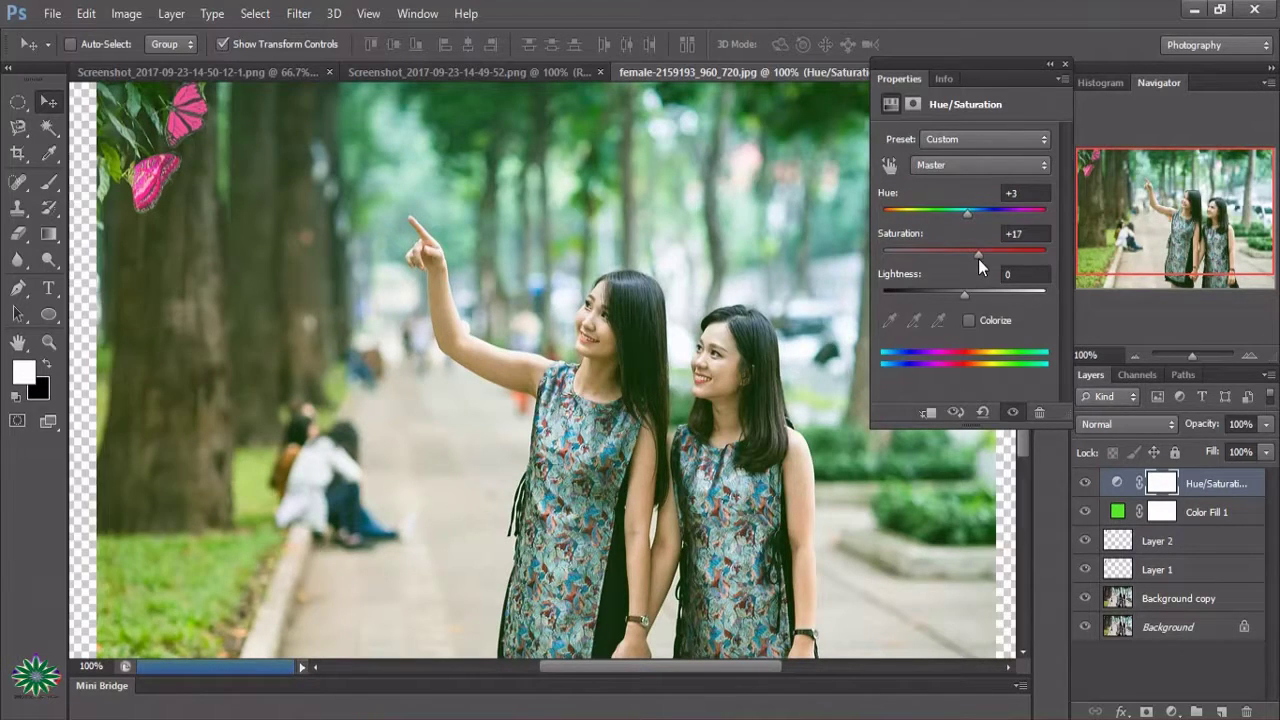
left_click(970, 321)
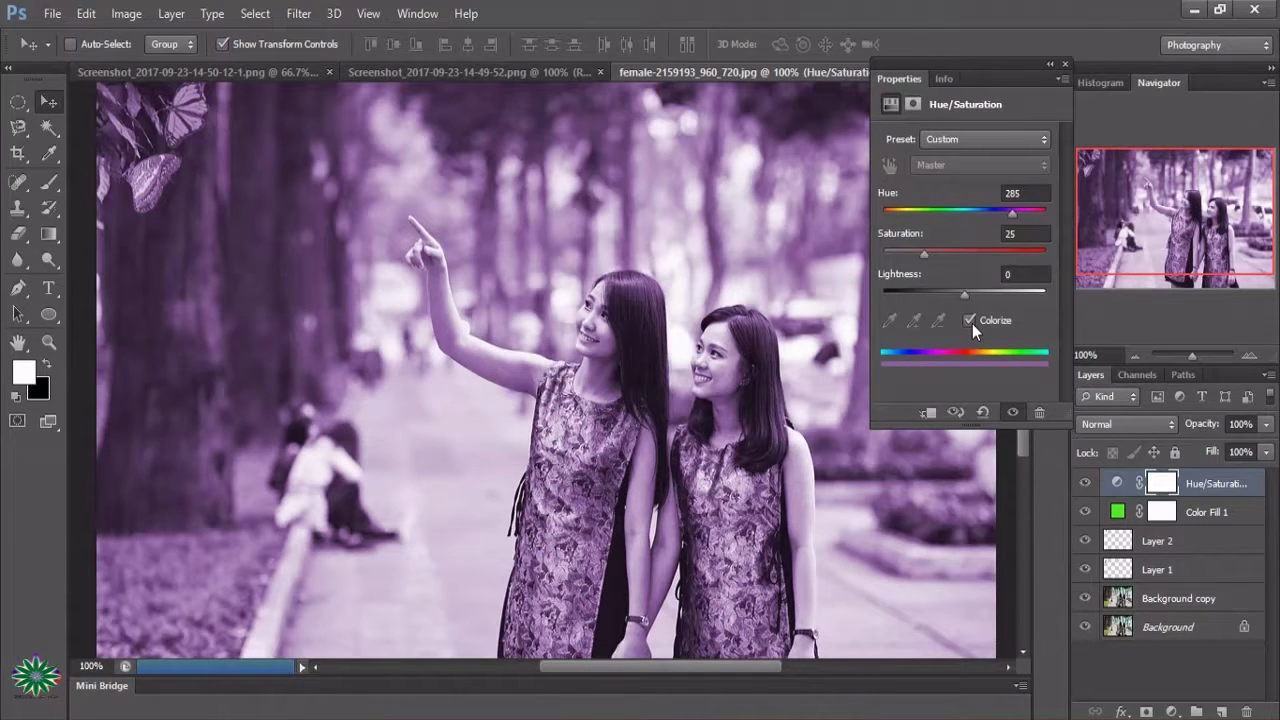
left_click(972, 323)
left_click(972, 323)
left_click(972, 323)
left_click_drag(966, 292, 960, 295)
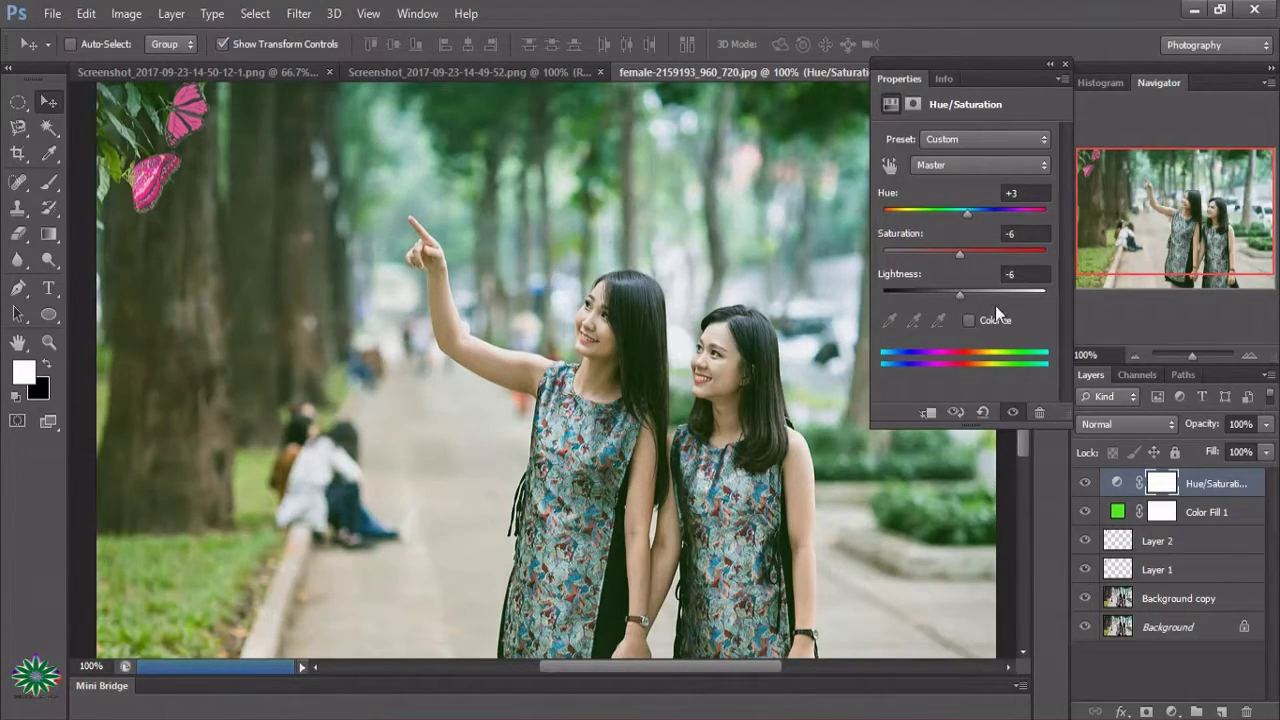
left_click(1067, 63)
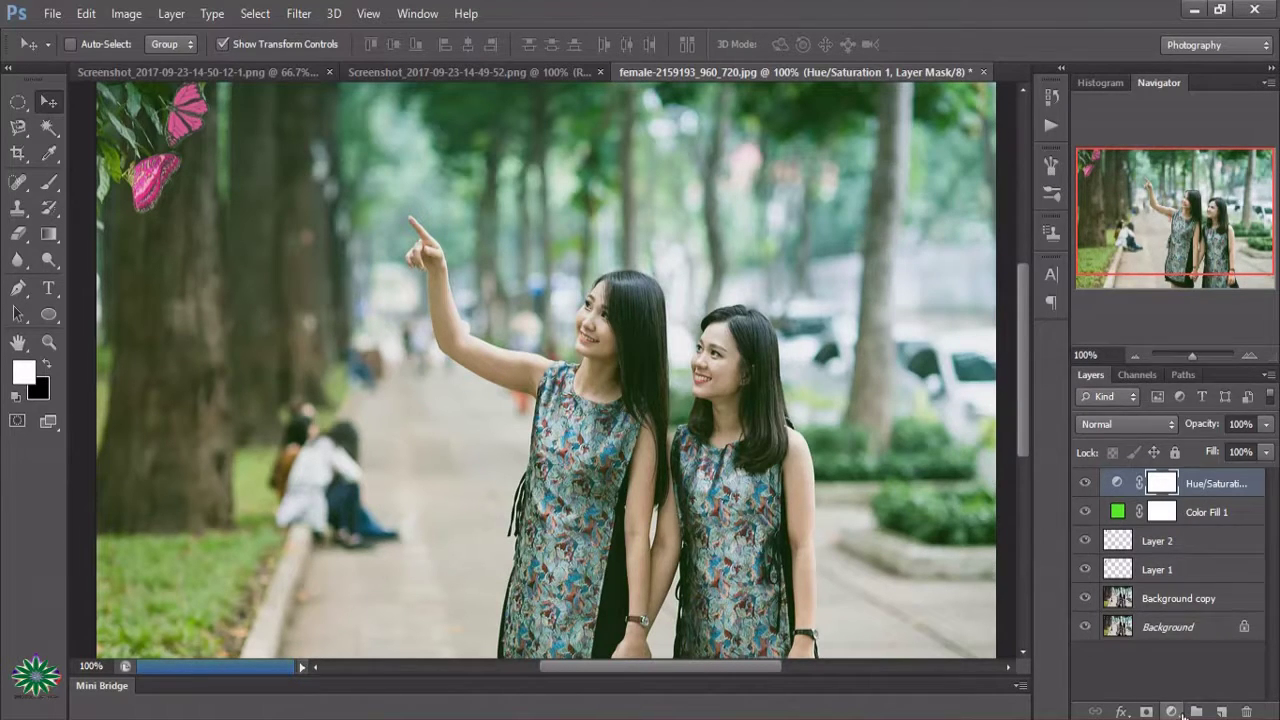
left_click(1172, 711)
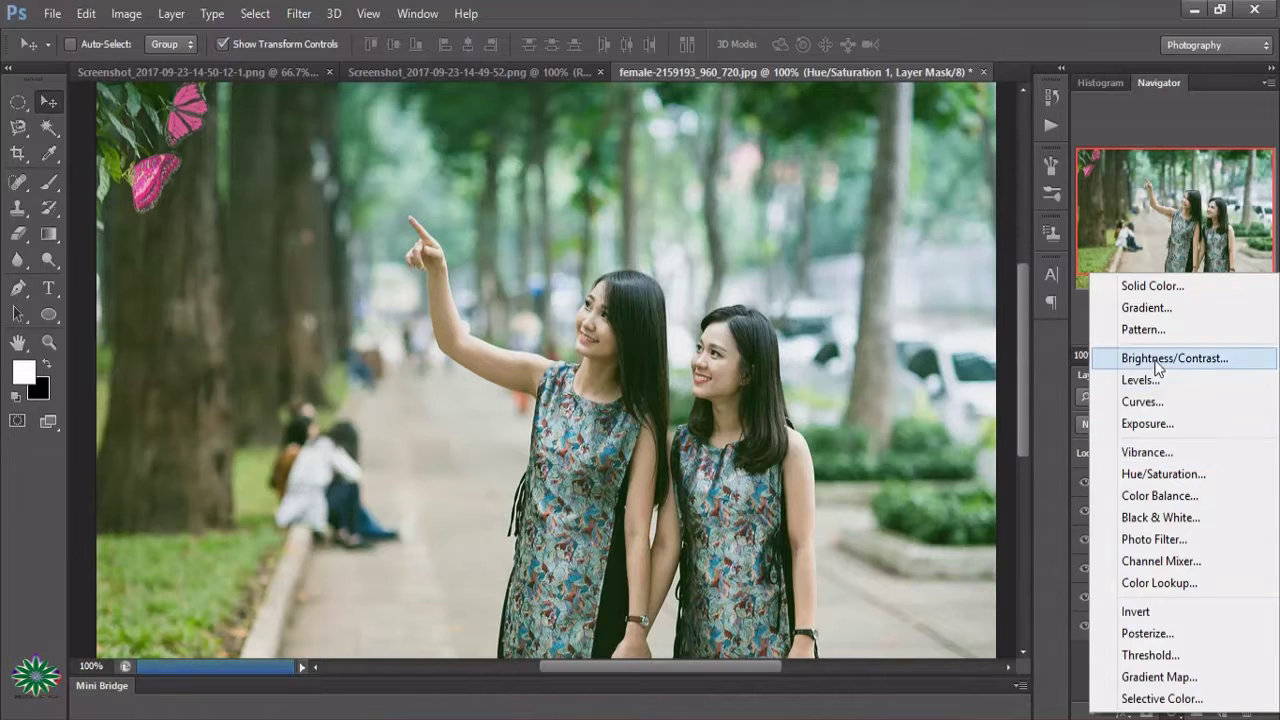
- Add a Brightness/Contrast layer at Brightness -12, Contrast 56
left_click(1160, 358)
left_click_drag(969, 188, 957, 188)
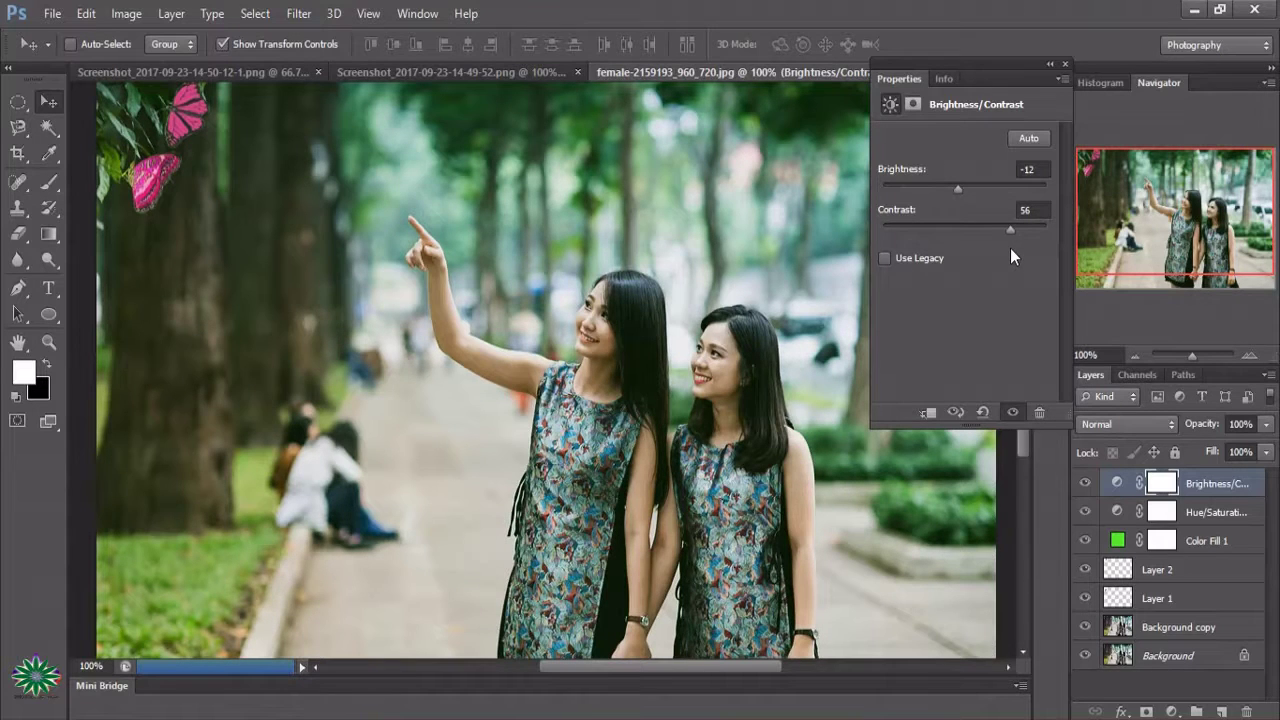
left_click(1050, 63)
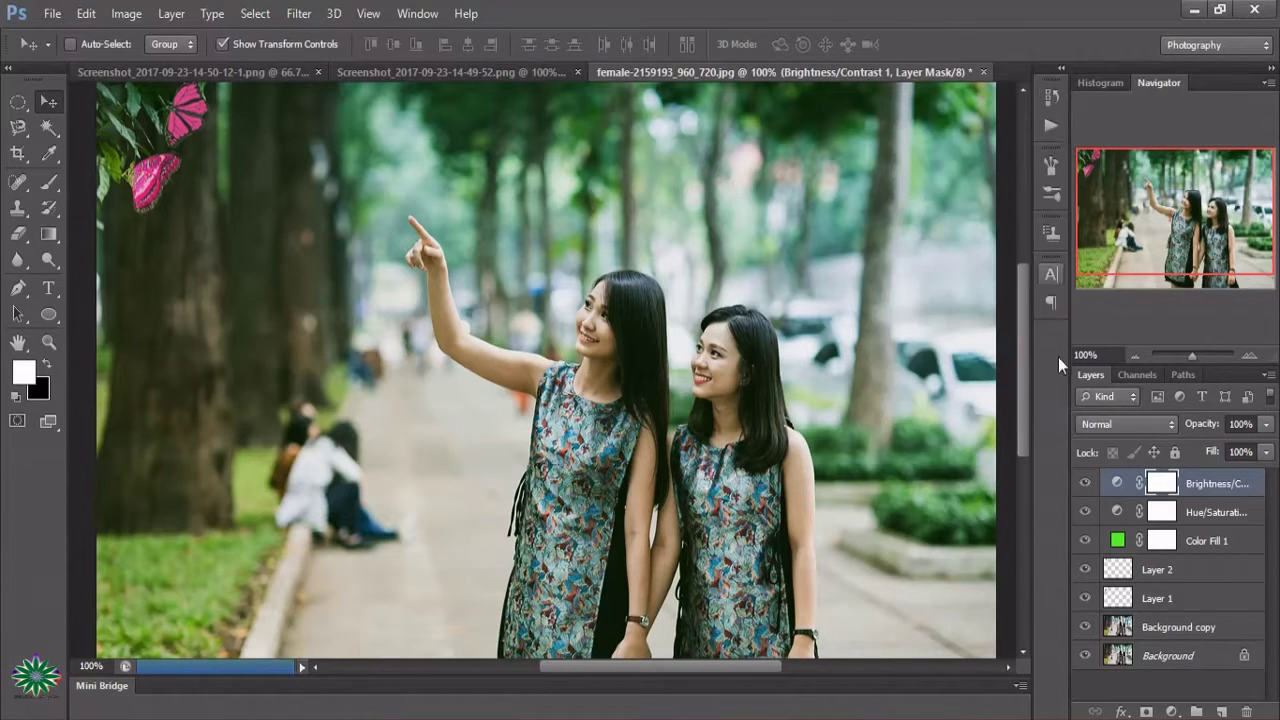
- Add a Color Balance layer shifting midtones to -15, +18, +18
left_click(1172, 712)
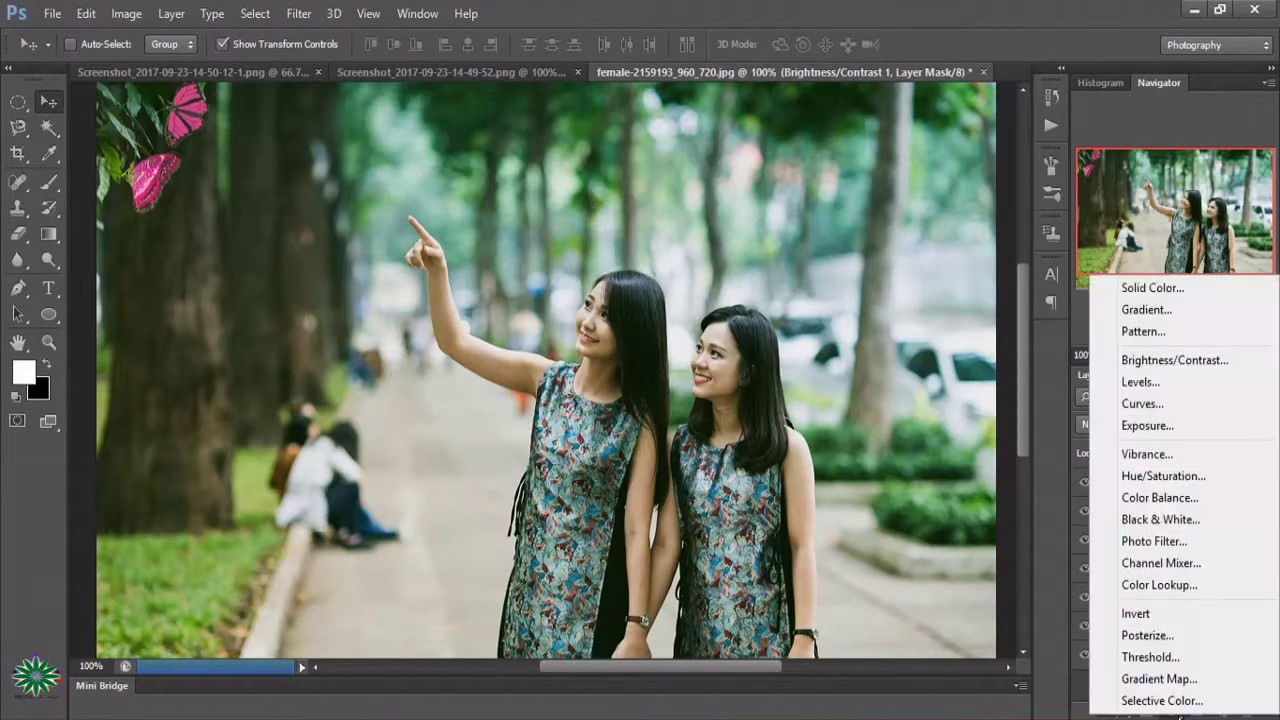
left_click(1176, 499)
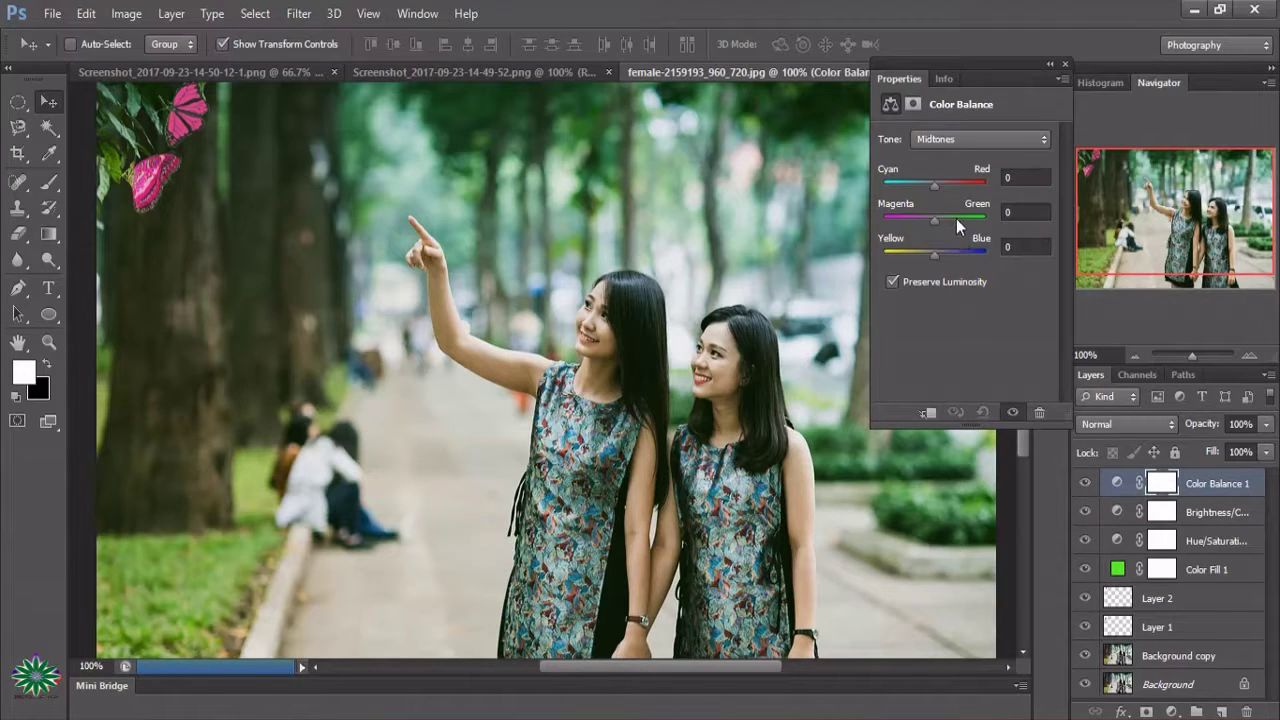
mouse_move(924, 184)
left_mouse_down()
mouse_move(948, 224)
mouse_move(944, 259)
left_mouse_up()
left_click(1063, 66)
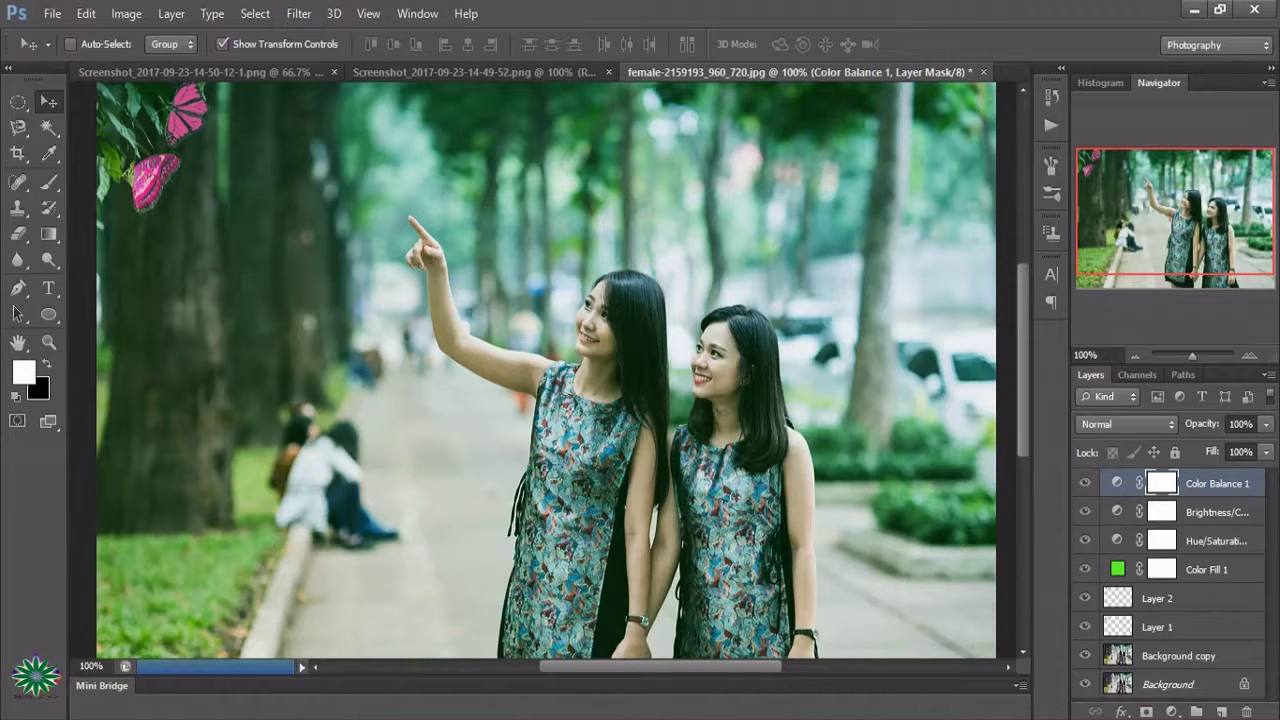
left_click(1172, 711)
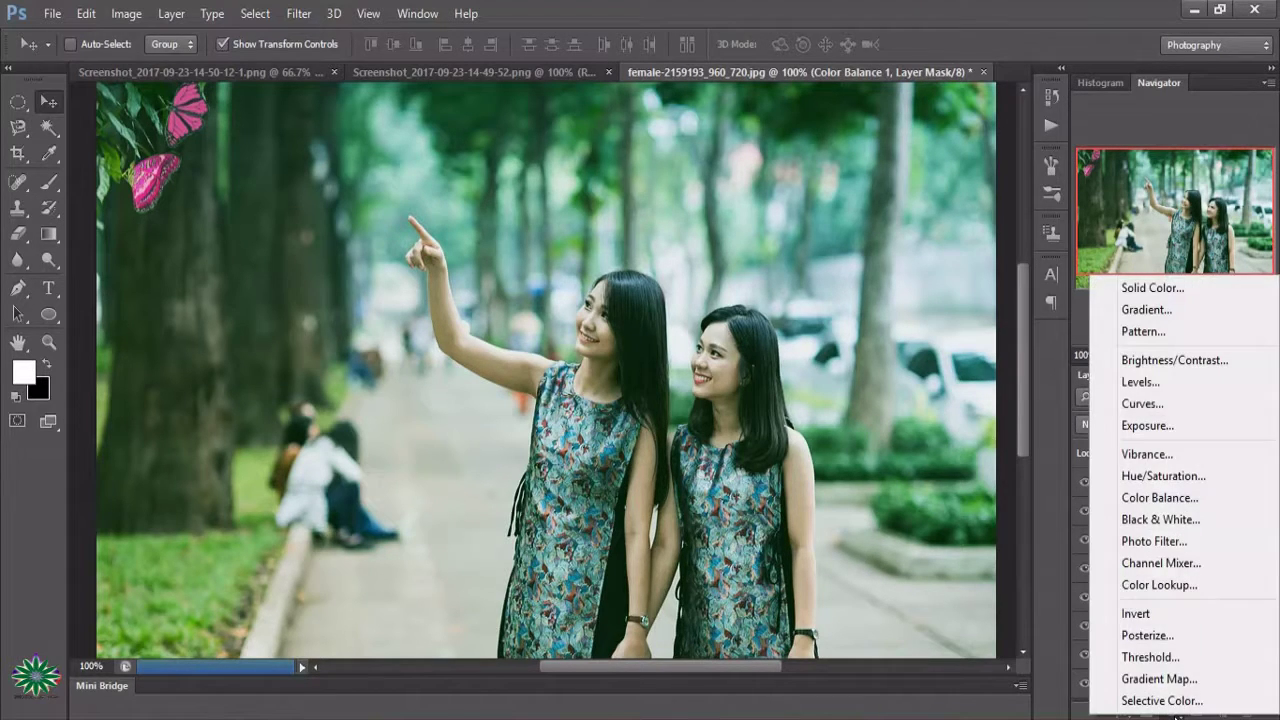
- Add a Levels layer with Green channel output black 10 and input black 25
left_click(1172, 394)
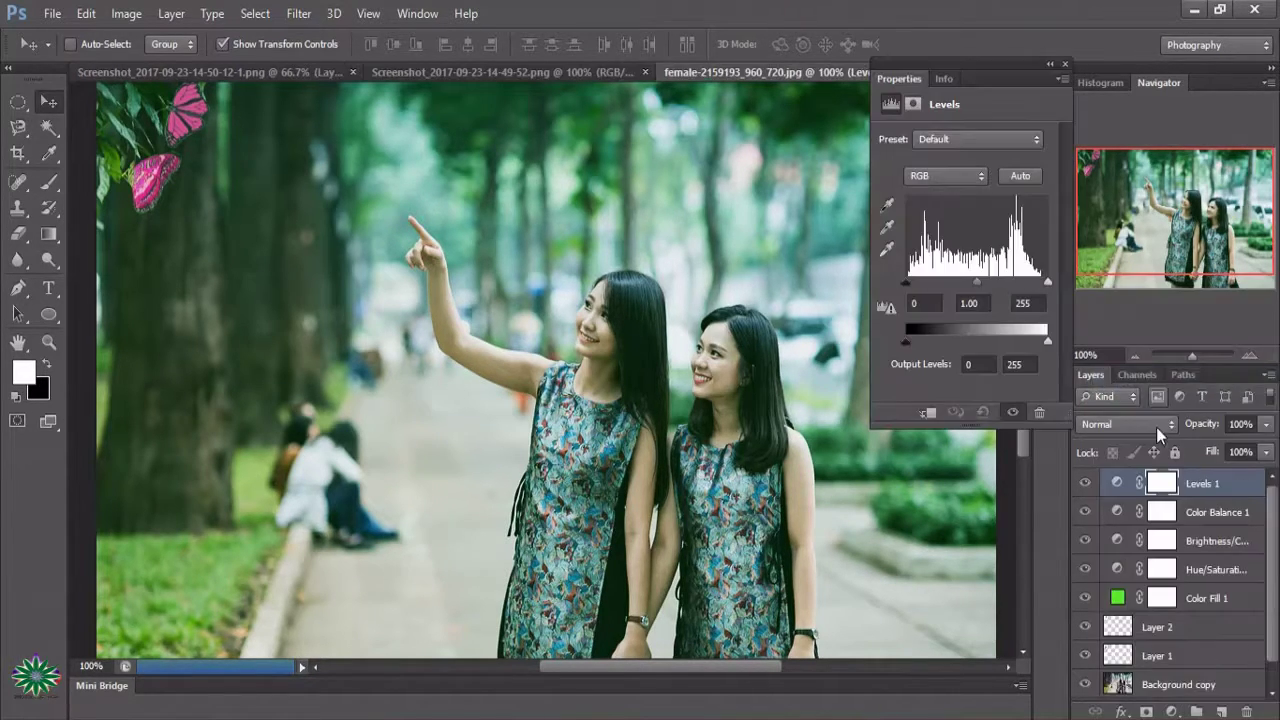
left_click(952, 178)
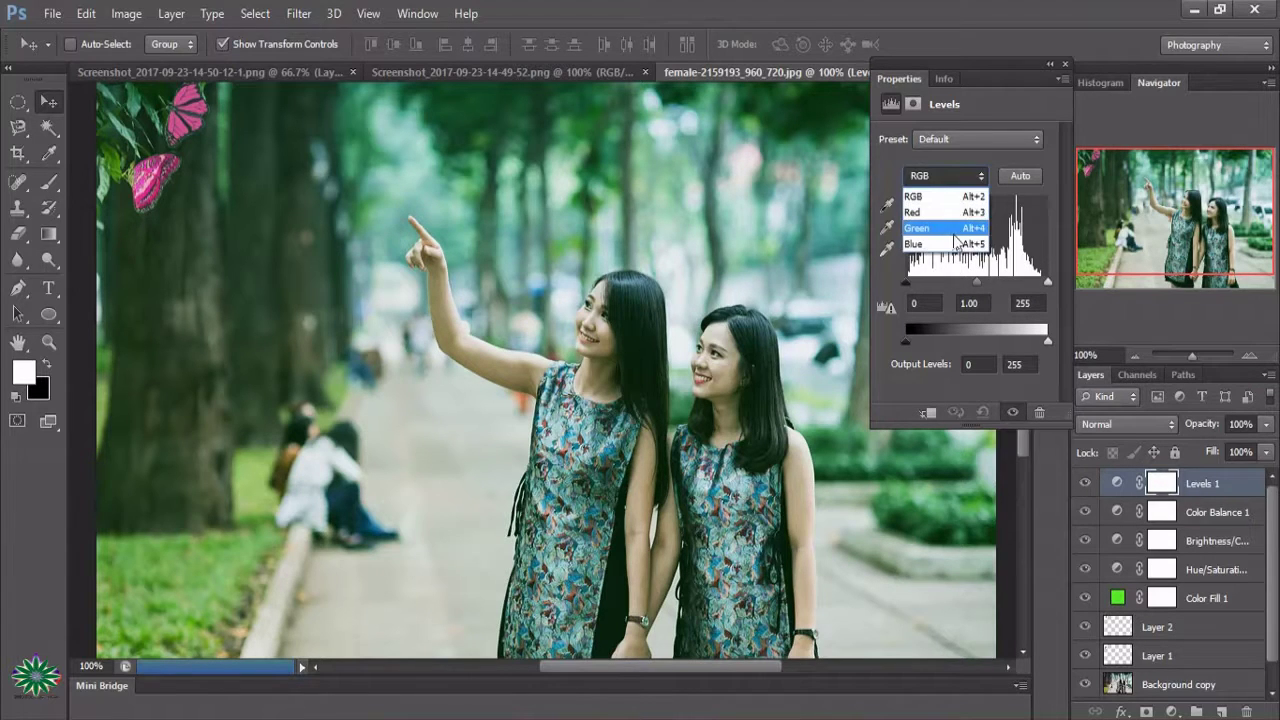
left_click(948, 231)
mouse_move(908, 340)
left_mouse_down()
mouse_move(930, 341)
mouse_move(911, 336)
left_mouse_up()
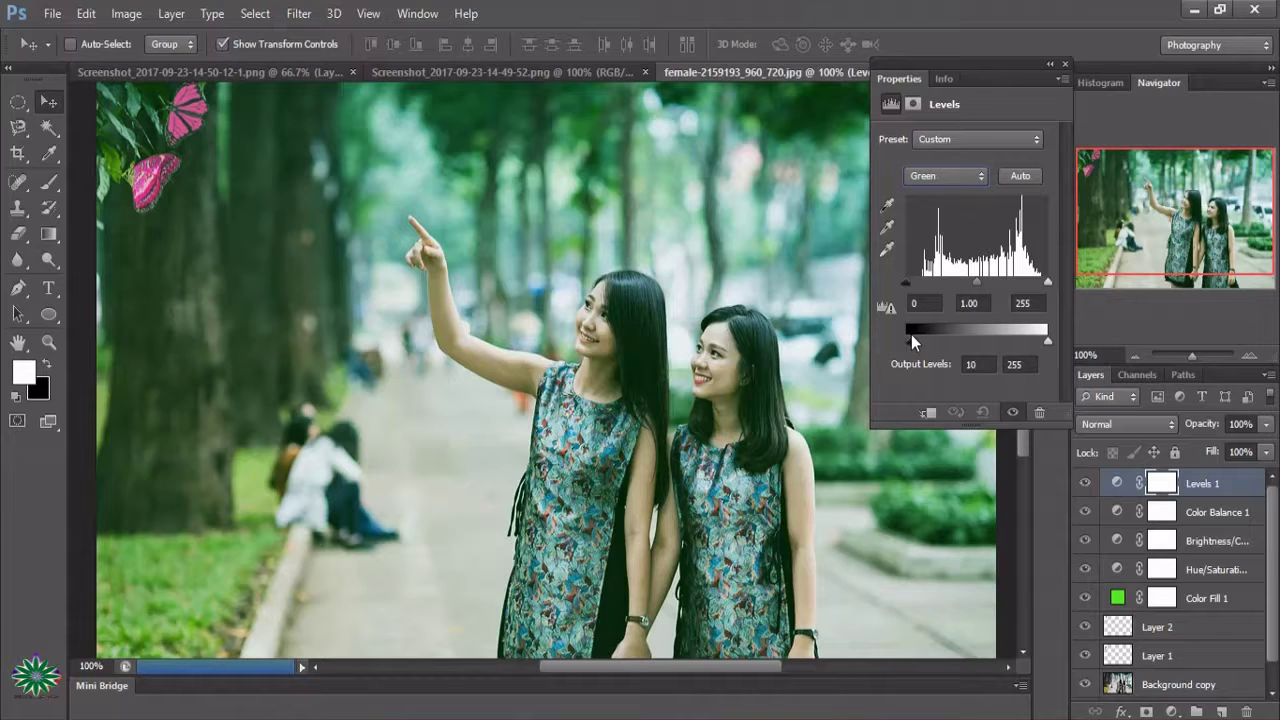
left_click_drag(906, 283, 921, 285)
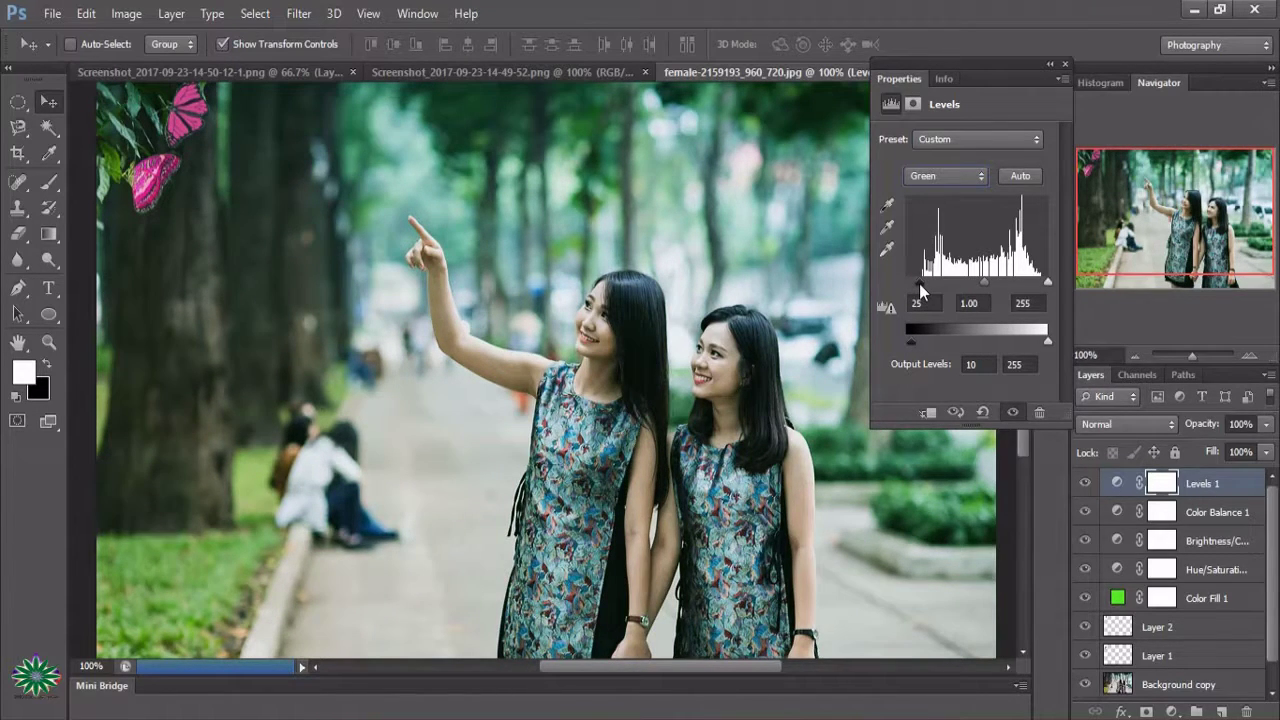
left_click(1058, 70)
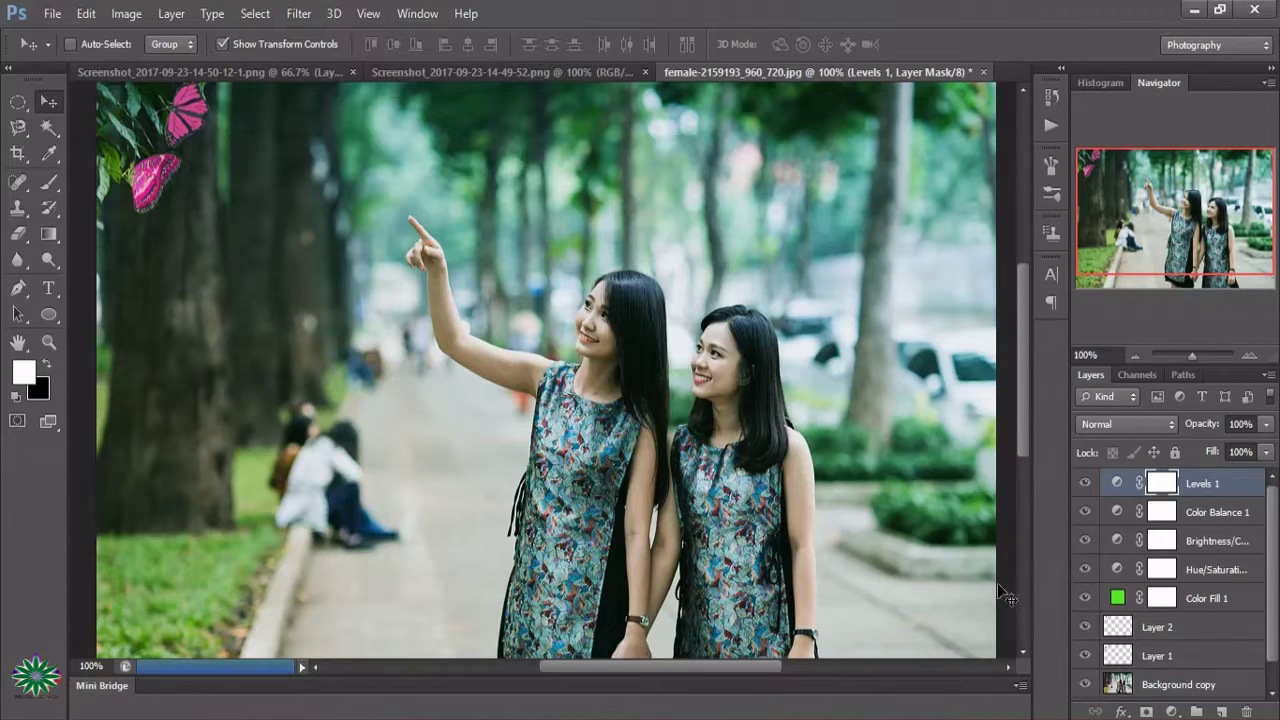
left_click(1086, 484)
left_click(1086, 484)
left_click(1085, 540)
left_click(1085, 540)
left_click(1085, 569)
left_click(1085, 569)
left_click(1086, 598)
left_click(1086, 598)
left_click(1086, 627)
left_click(1086, 627)
left_click(1085, 655)
left_click(1085, 655)
left_click(1085, 540)
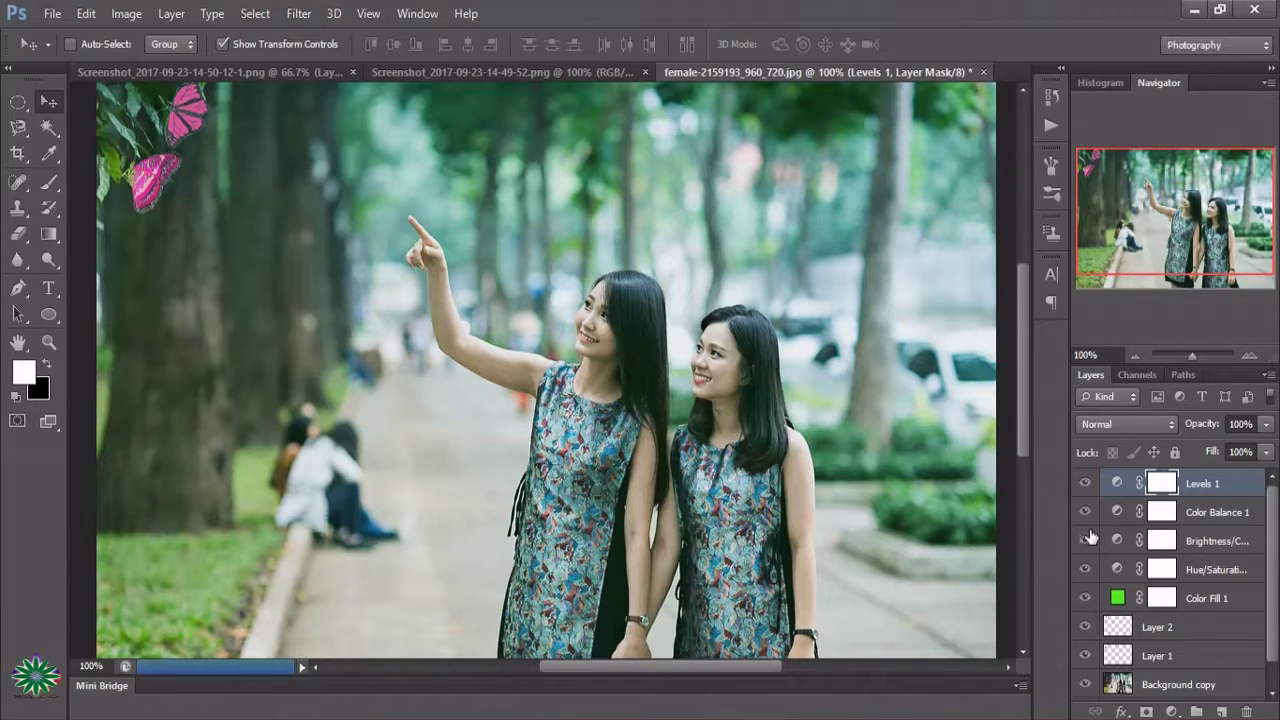
left_click(1085, 540)
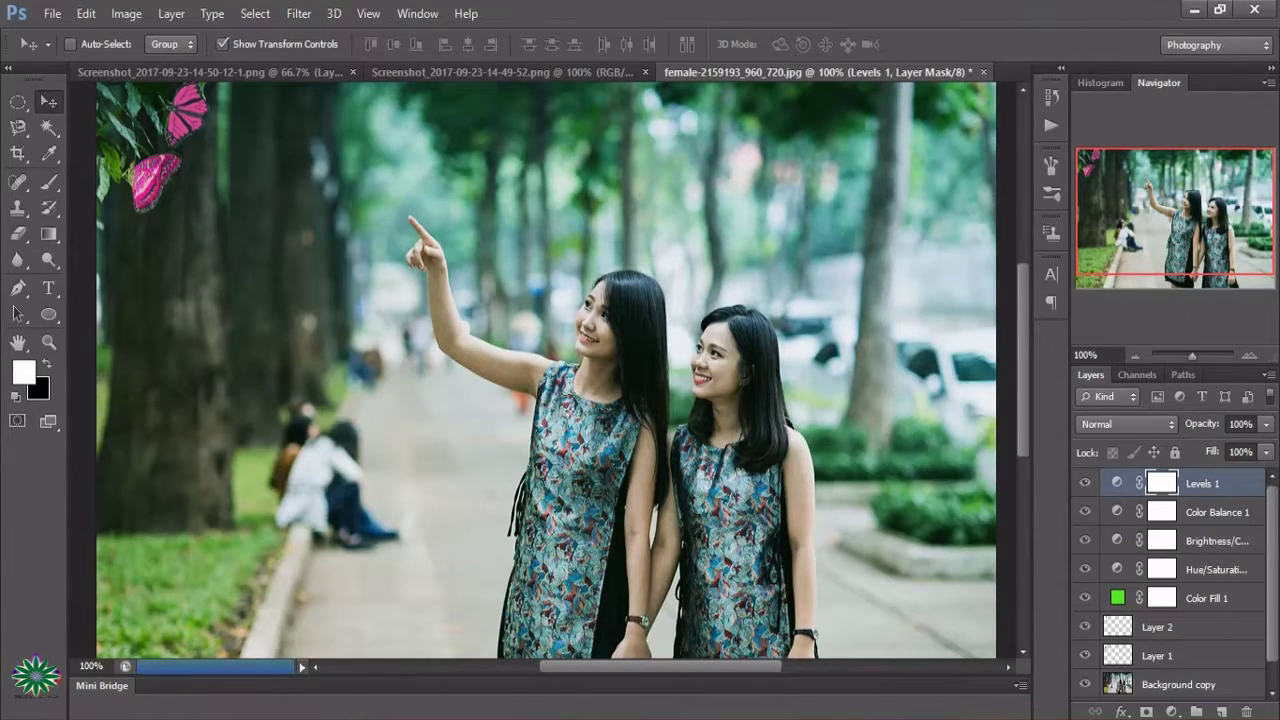